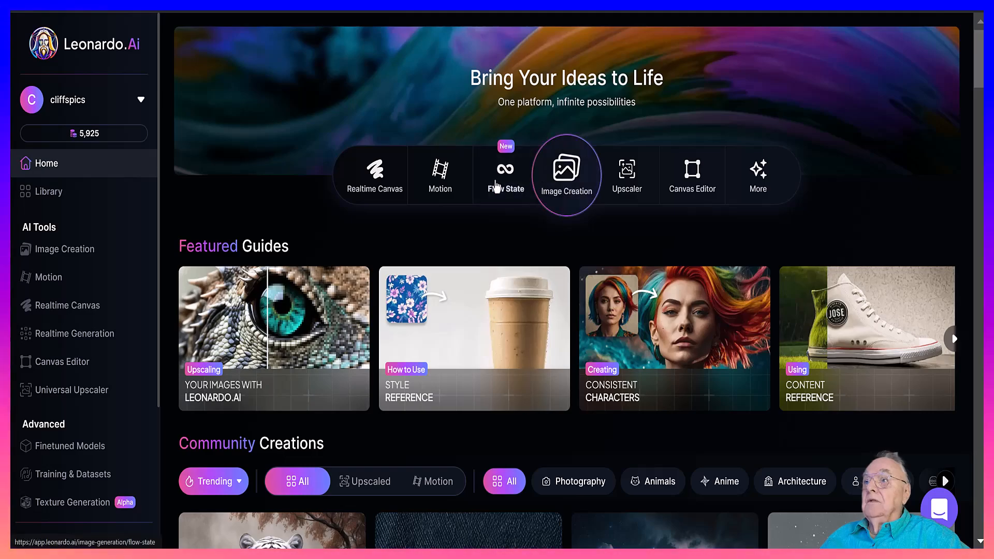
# Open Flow State image creation and paste in the prompt about discovering five hidden, jaw-dropping places around the globe
pyautogui.click(506, 194)
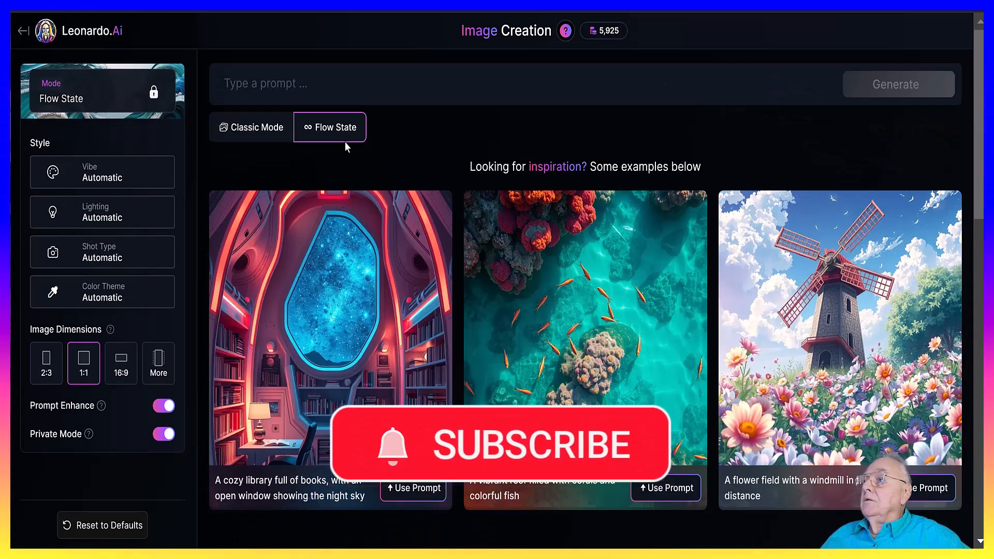
pyautogui.click(310, 83)
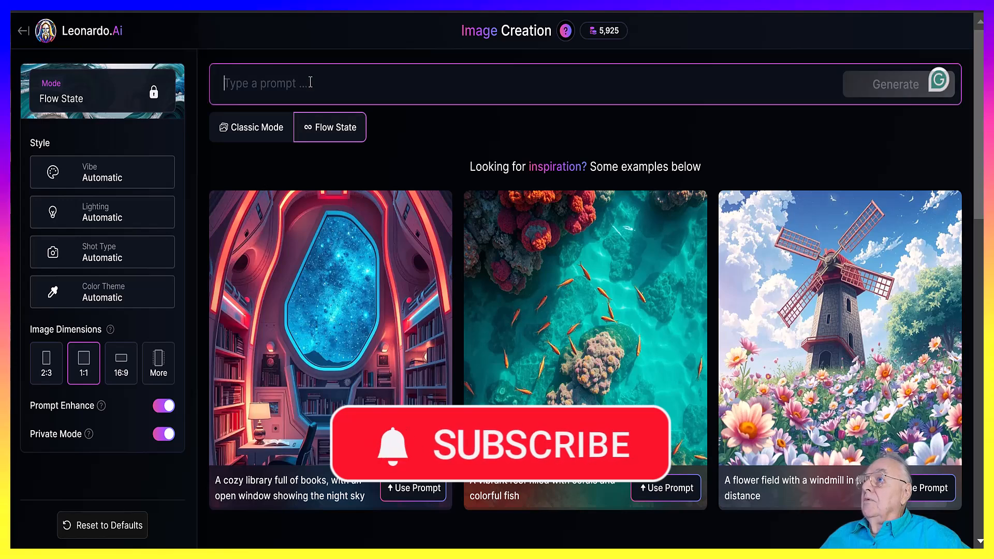
pyautogui.rightClick(312, 80)
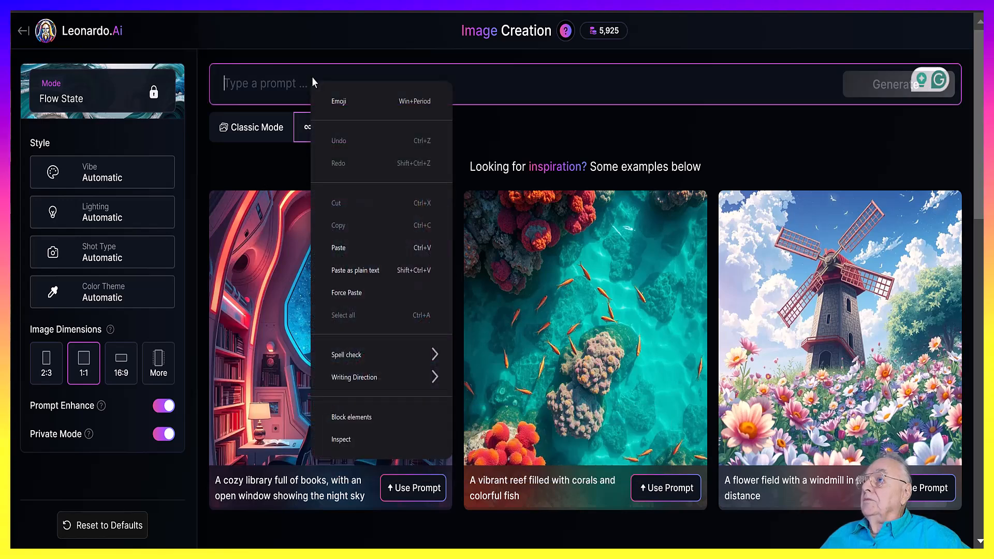
pyautogui.click(371, 248)
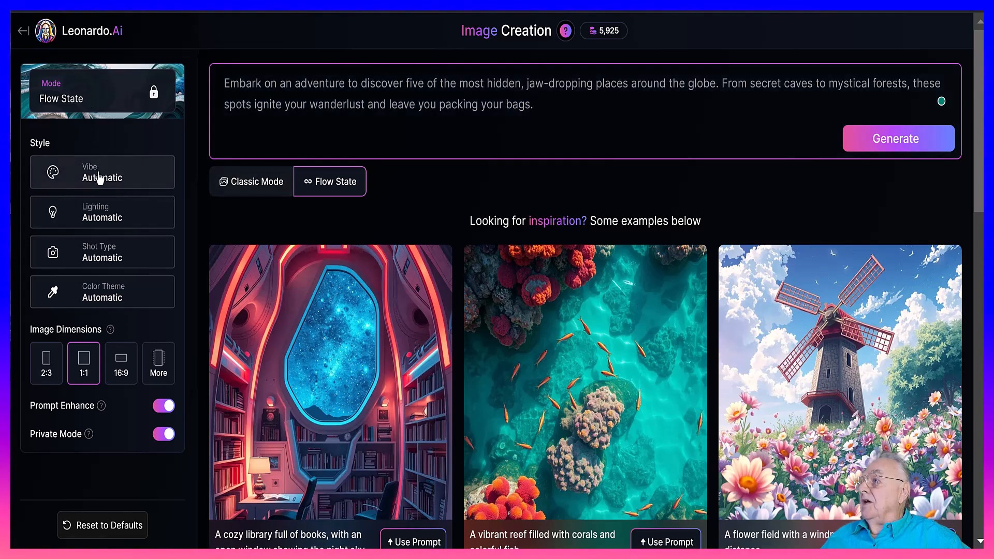
# Set the style's vibe to Sci-fi and its lighting to Mystical
pyautogui.click(116, 178)
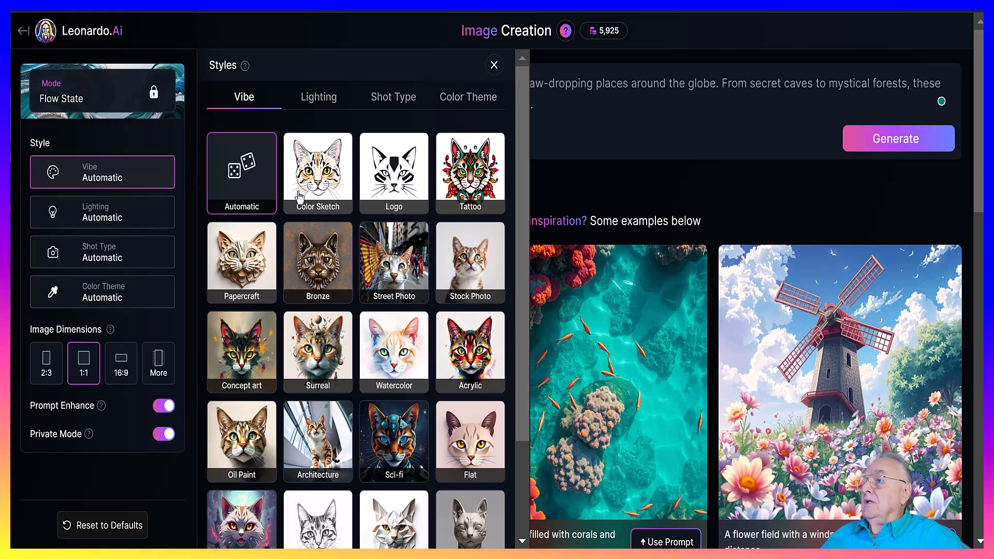
pyautogui.scroll(-2, 340, 233)
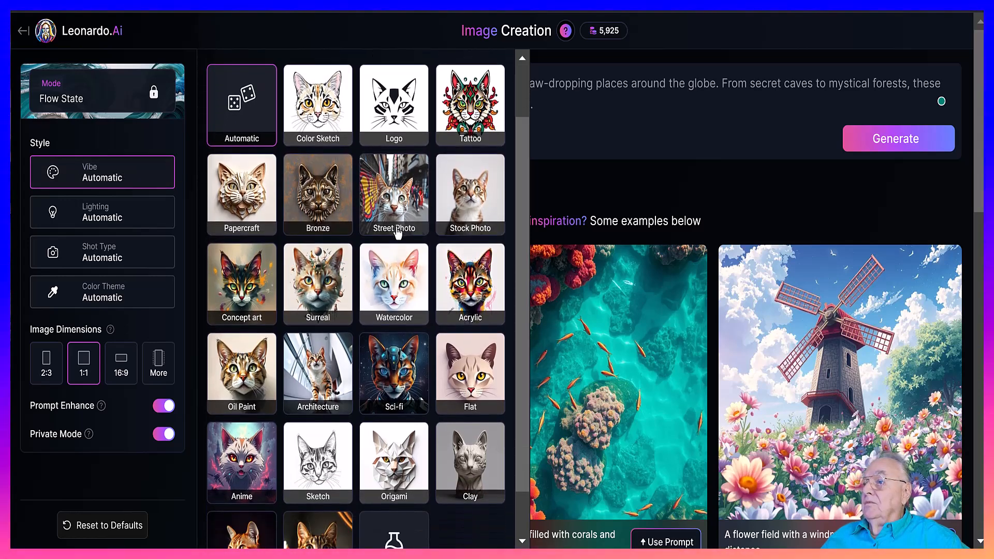
pyautogui.scroll(-1, 319, 299)
pyautogui.scroll(-1, 320, 284)
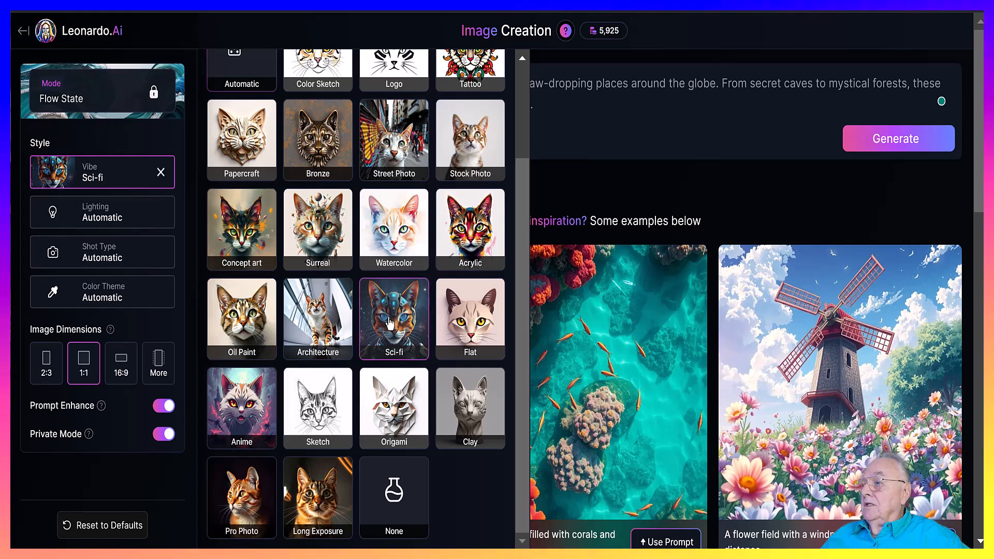
pyautogui.click(101, 229)
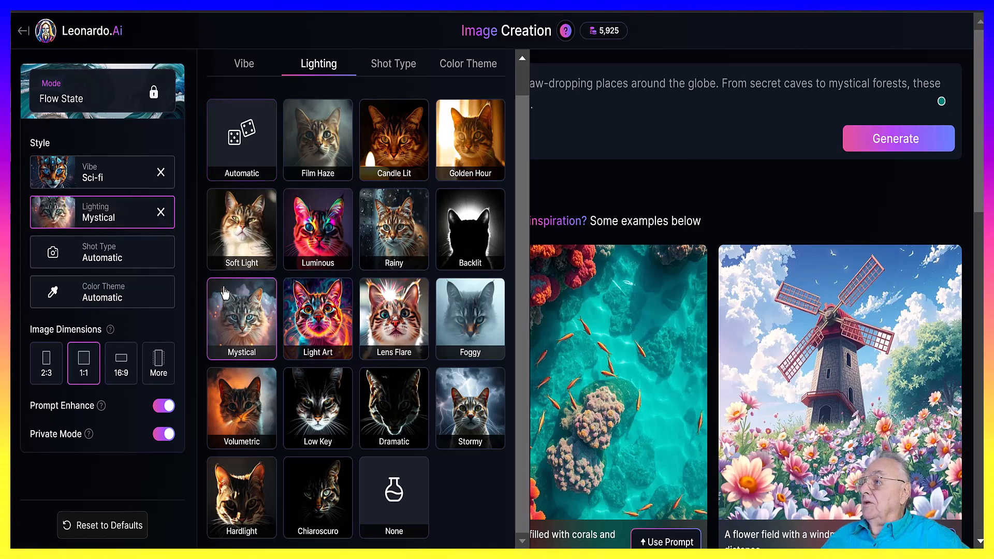
# Set the style's shot type to Cinematic and its color theme to Vibrant
pyautogui.click(99, 258)
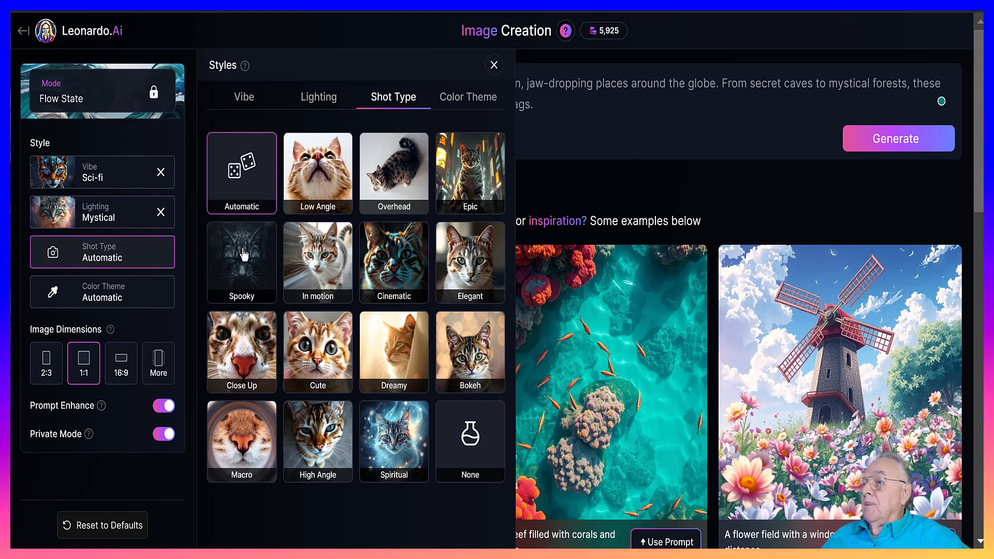
pyautogui.click(380, 277)
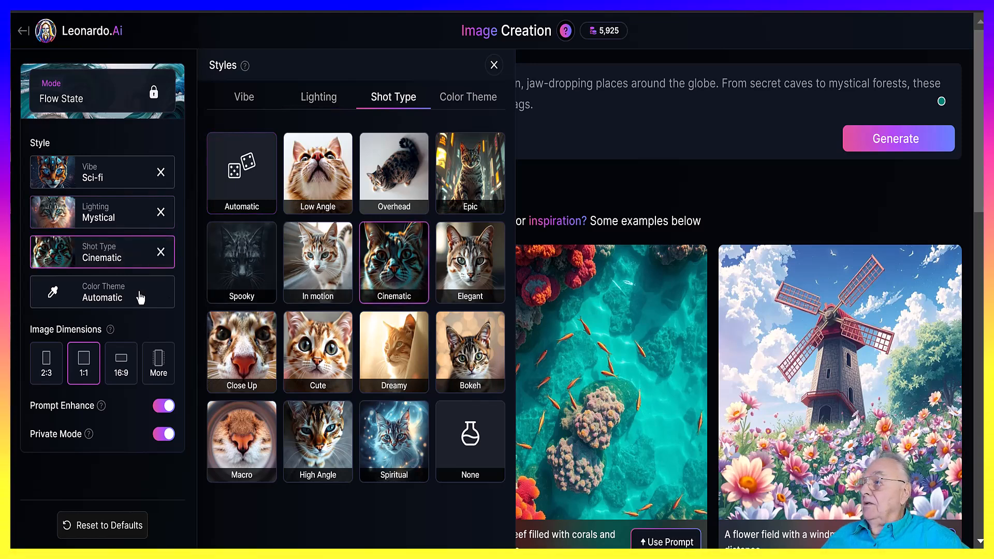
pyautogui.click(73, 288)
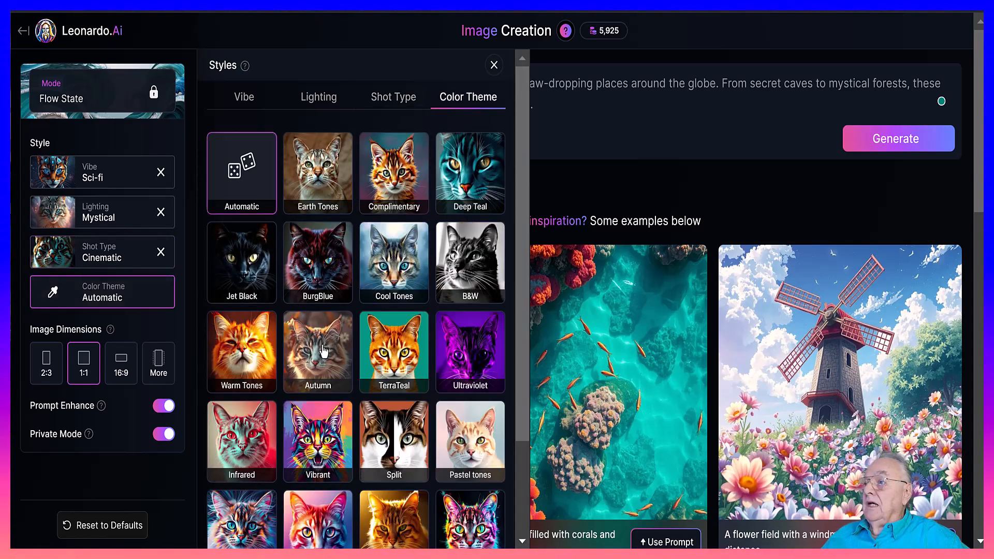
pyautogui.scroll(-2, 324, 354)
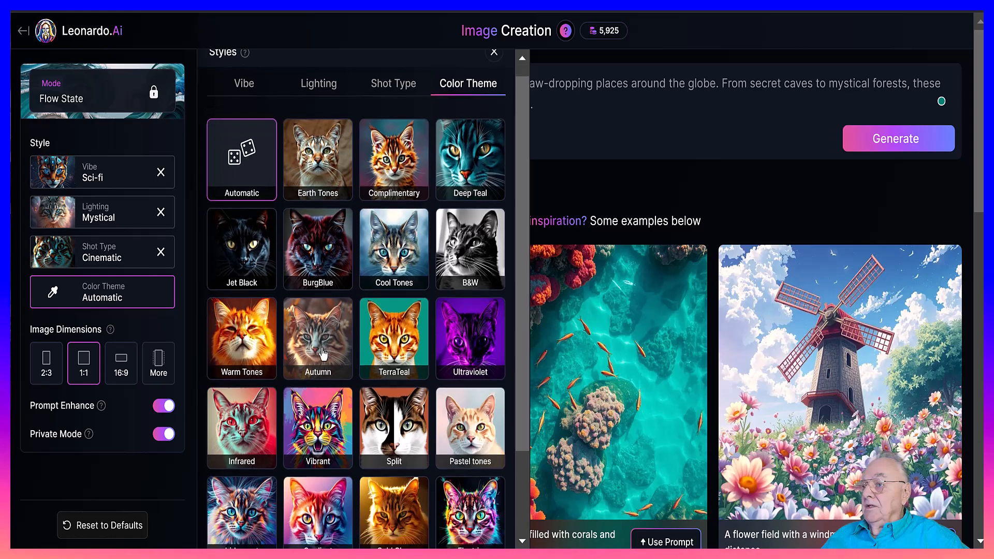
pyautogui.click(323, 360)
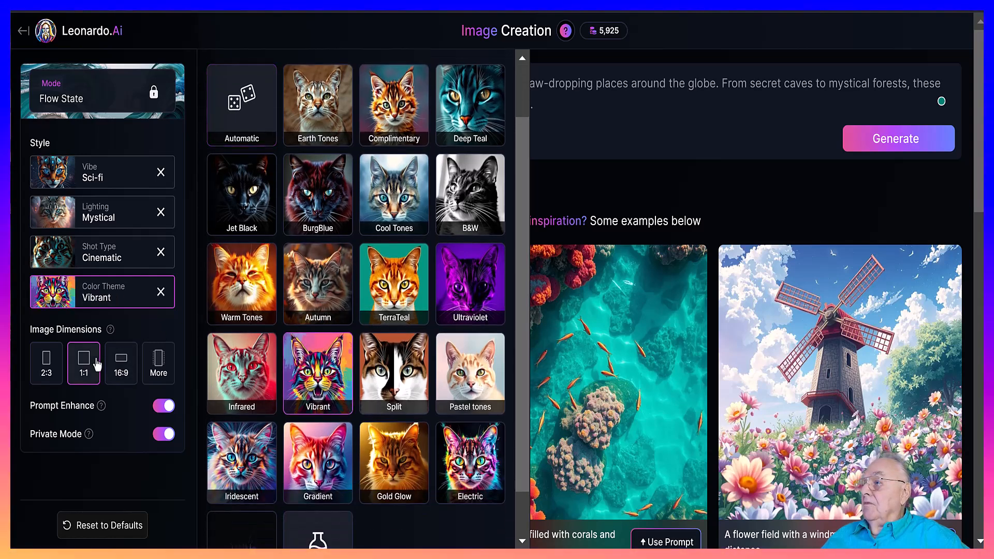
# Set the image dimensions to 16:9 and generate images from the prompt
pyautogui.click(122, 360)
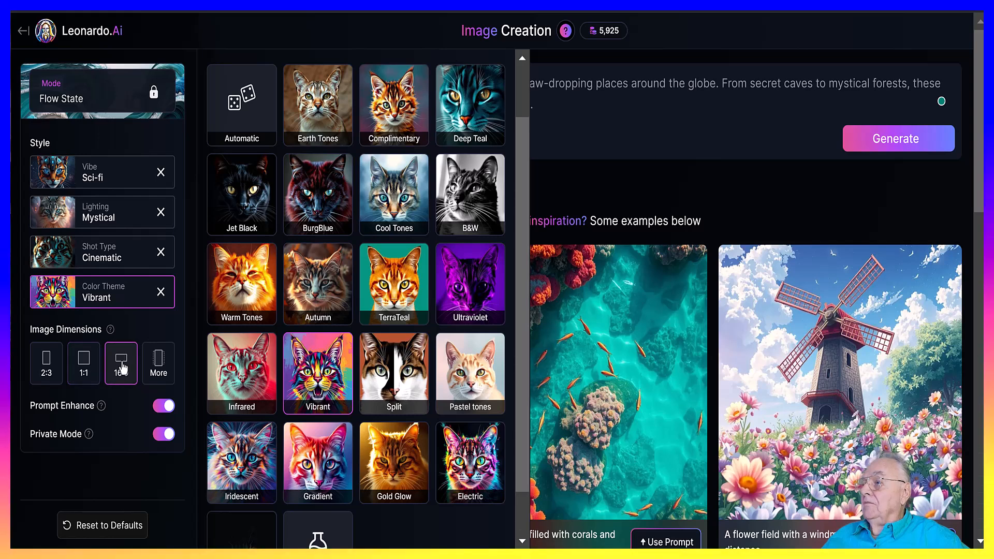
pyautogui.click(889, 143)
pyautogui.click(890, 143)
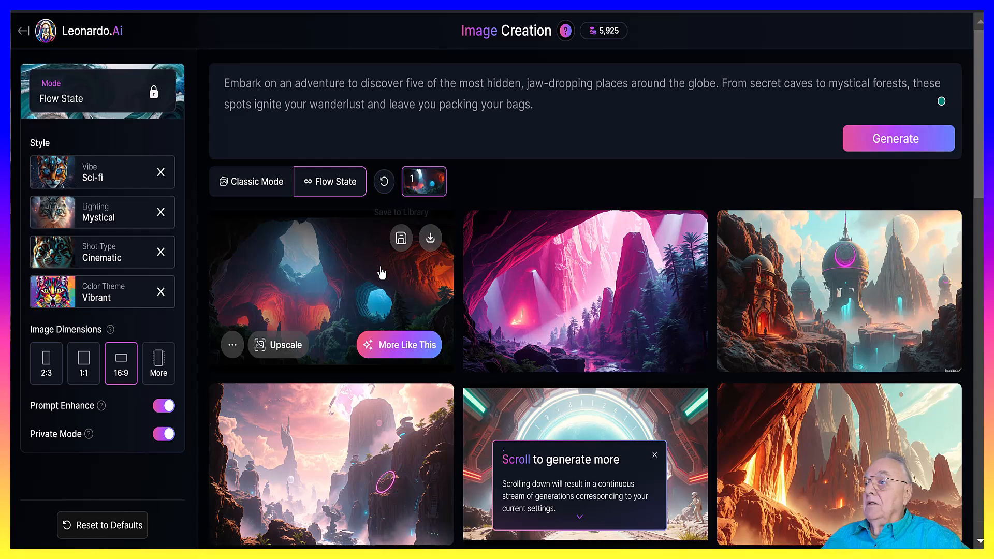
# Browse the stream of generated images, checking the remaining token balance and the tip on fine-tuning the style
pyautogui.scroll(-1, 382, 273)
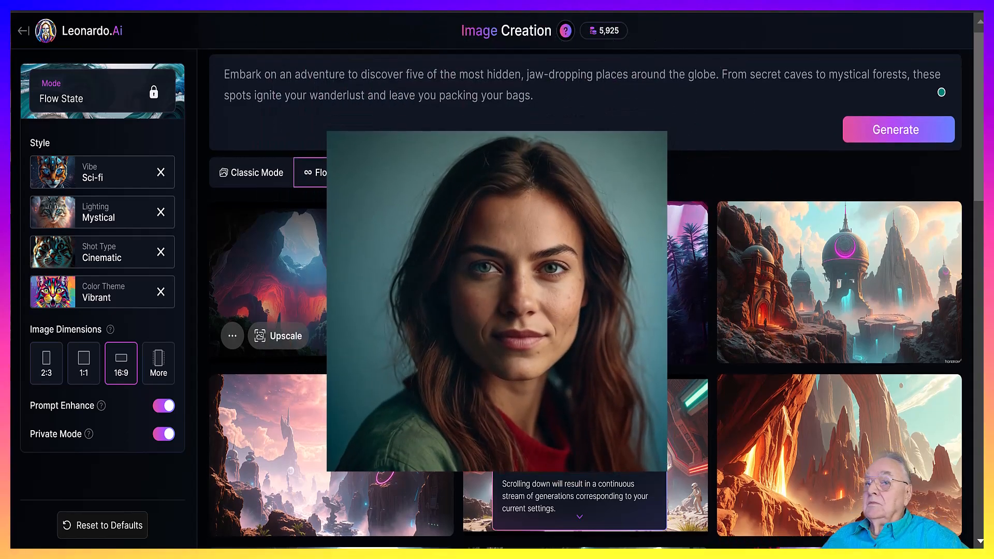
pyautogui.scroll(-1, 586, 290)
pyautogui.scroll(-1, 358, 282)
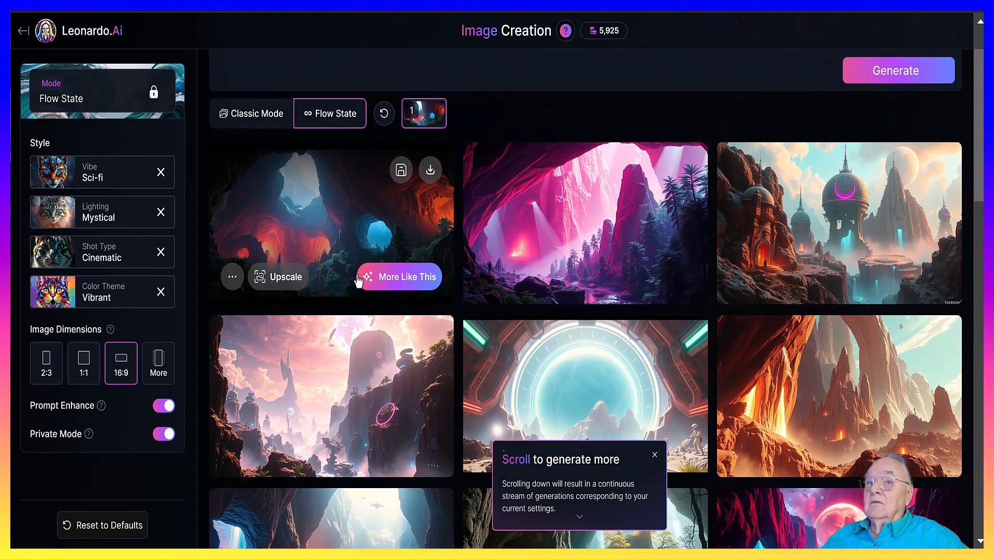
pyautogui.scroll(-3, 357, 282)
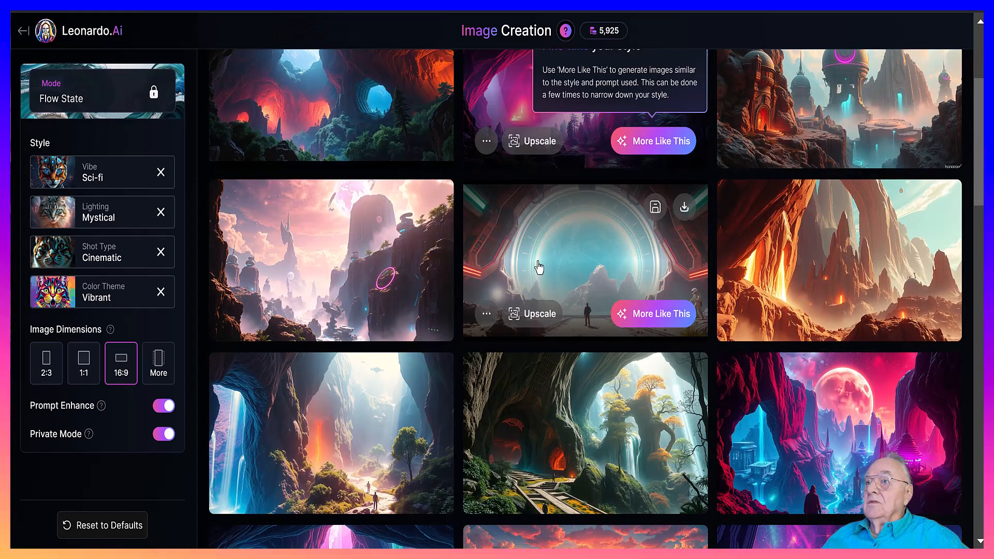
pyautogui.scroll(3, 539, 267)
pyautogui.scroll(2, 528, 275)
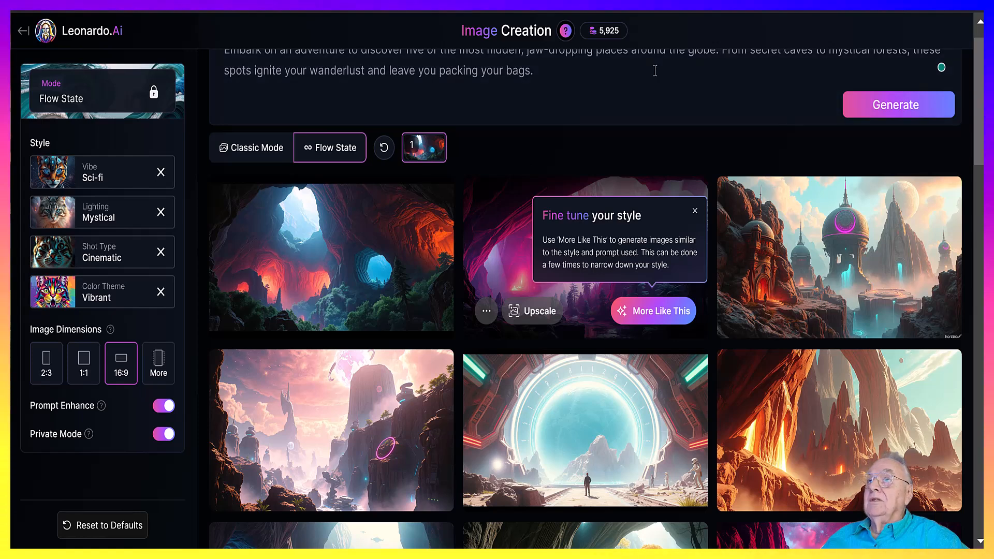
pyautogui.moveTo(613, 37)
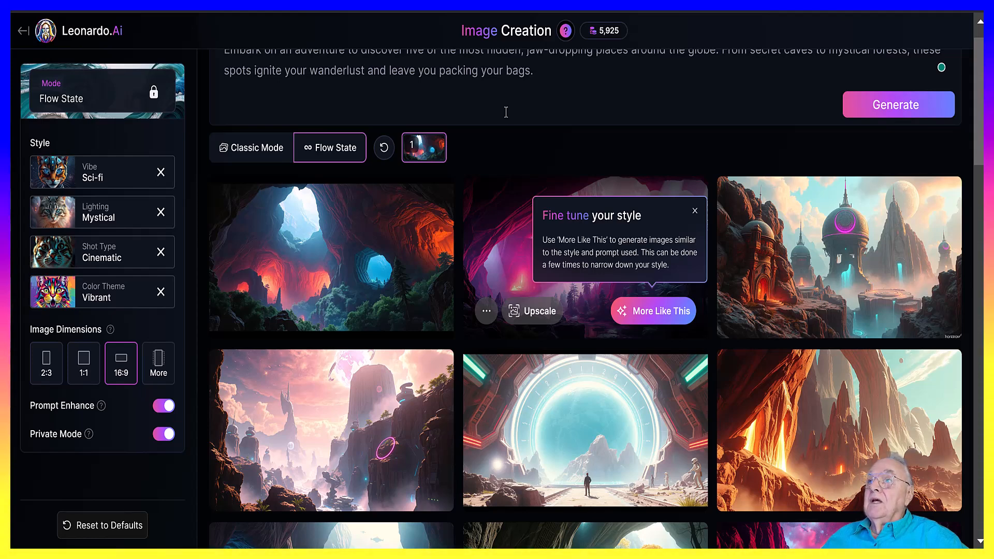
pyautogui.scroll(-1, 506, 111)
pyautogui.scroll(2, 506, 112)
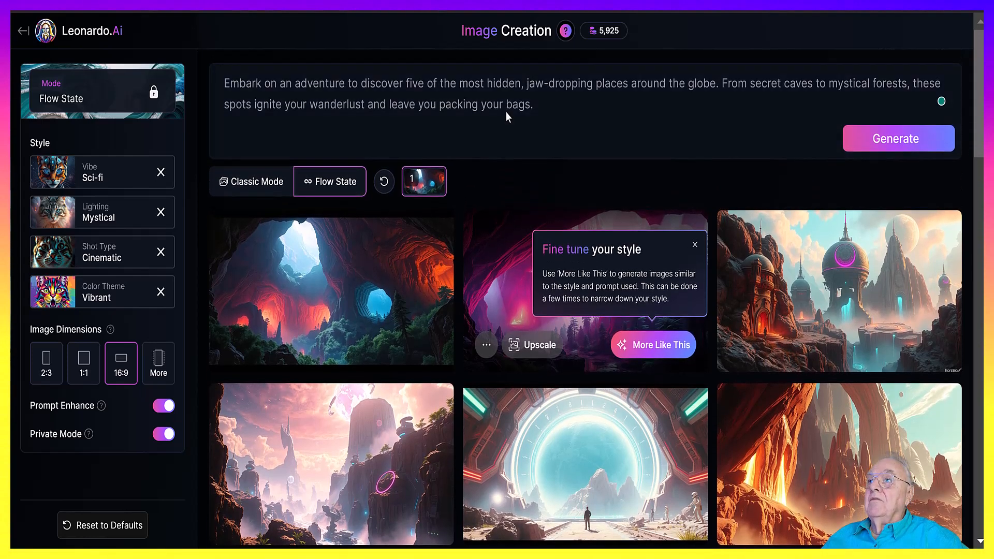
pyautogui.scroll(-1, 505, 112)
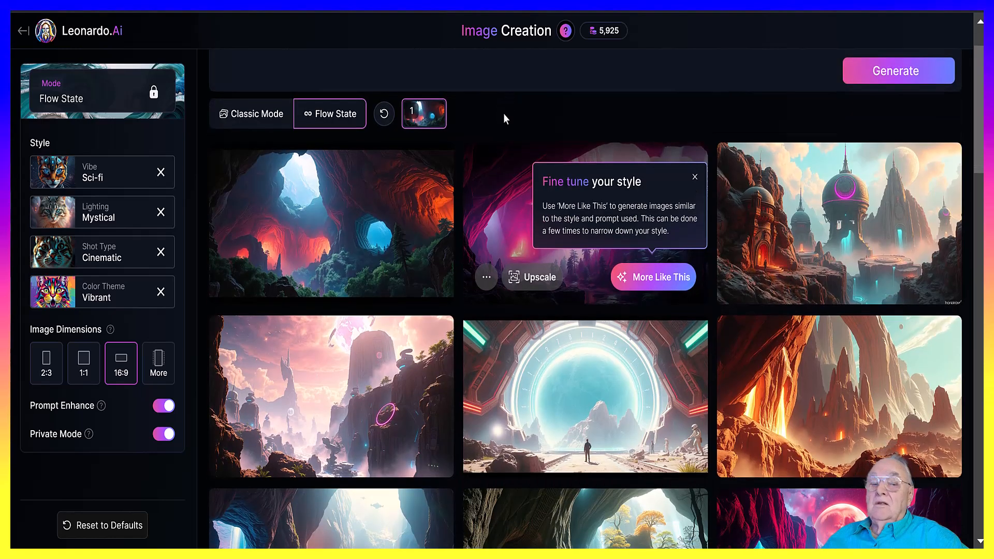
pyautogui.scroll(1, 506, 119)
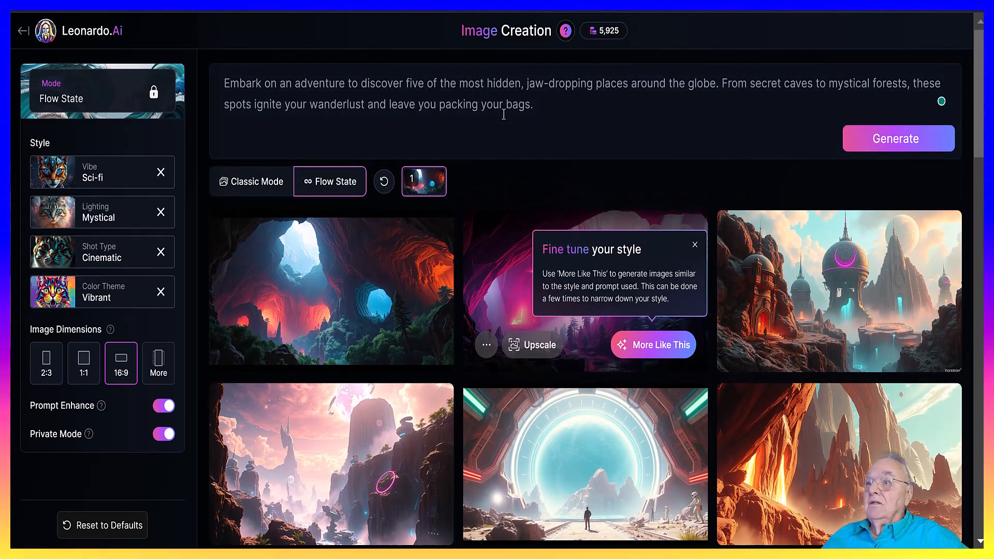
pyautogui.scroll(-1, 504, 114)
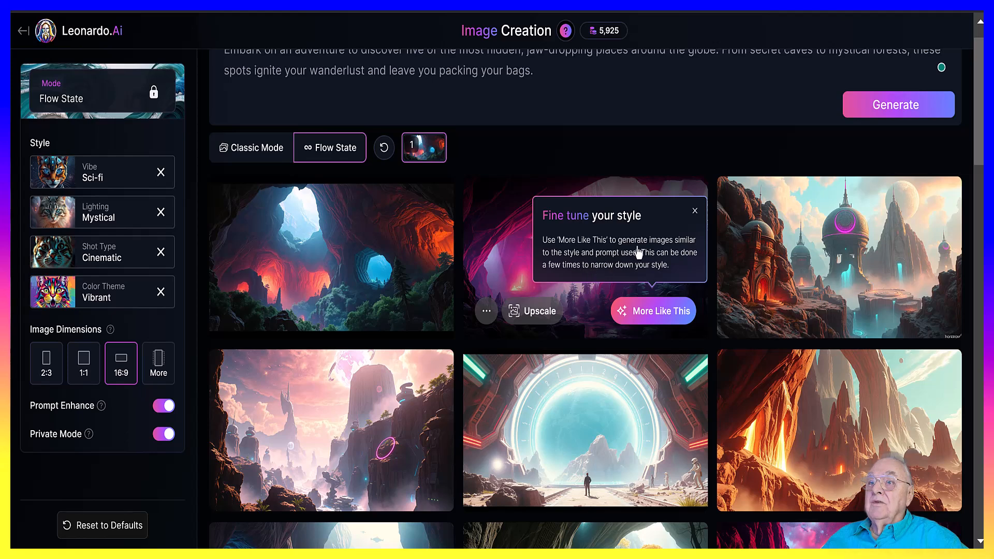
# Dismiss the "Fine tune your style" tip and view the pink-sky canyon image enlarged, fitted back to the viewer
pyautogui.click(694, 211)
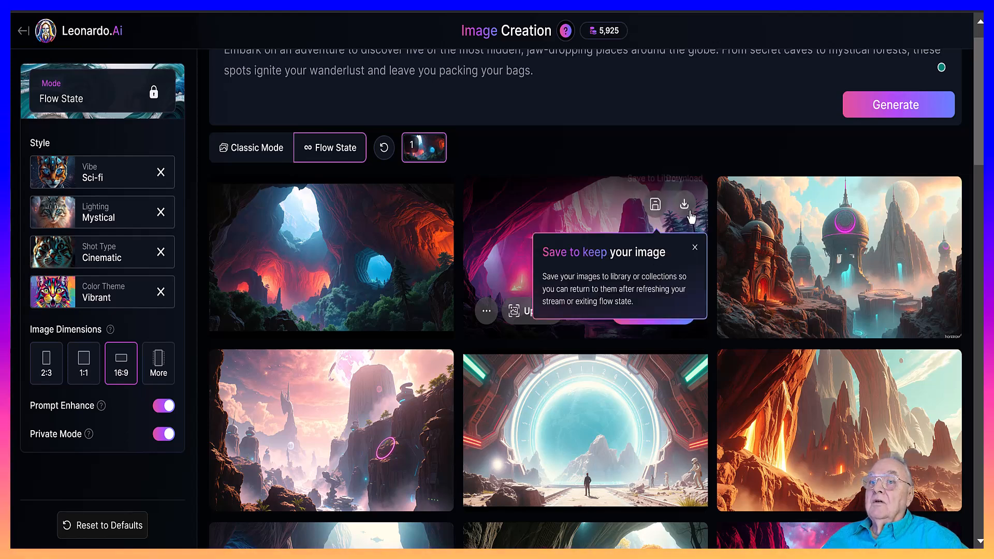
pyautogui.scroll(-3, 353, 280)
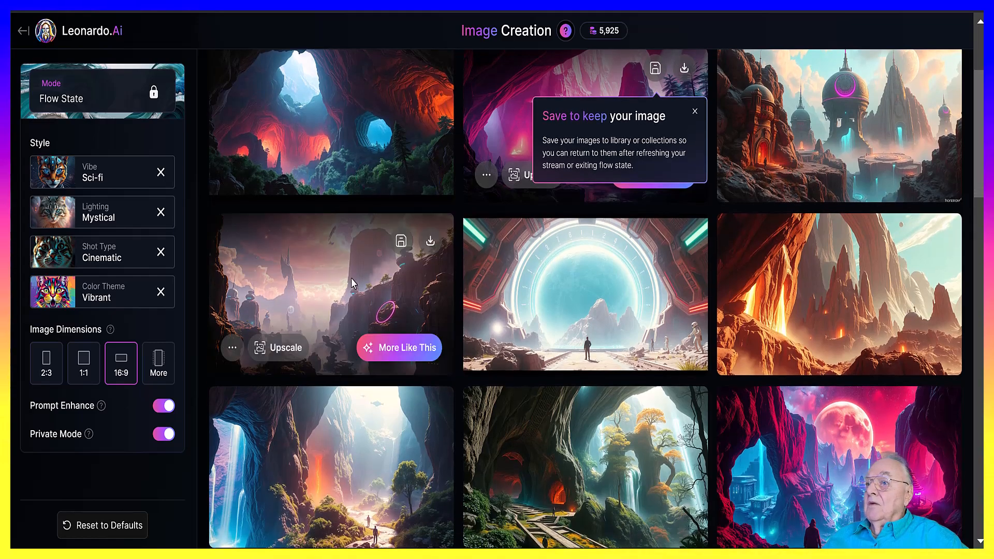
pyautogui.rightClick(352, 278)
pyautogui.click(298, 282)
pyautogui.click(302, 278)
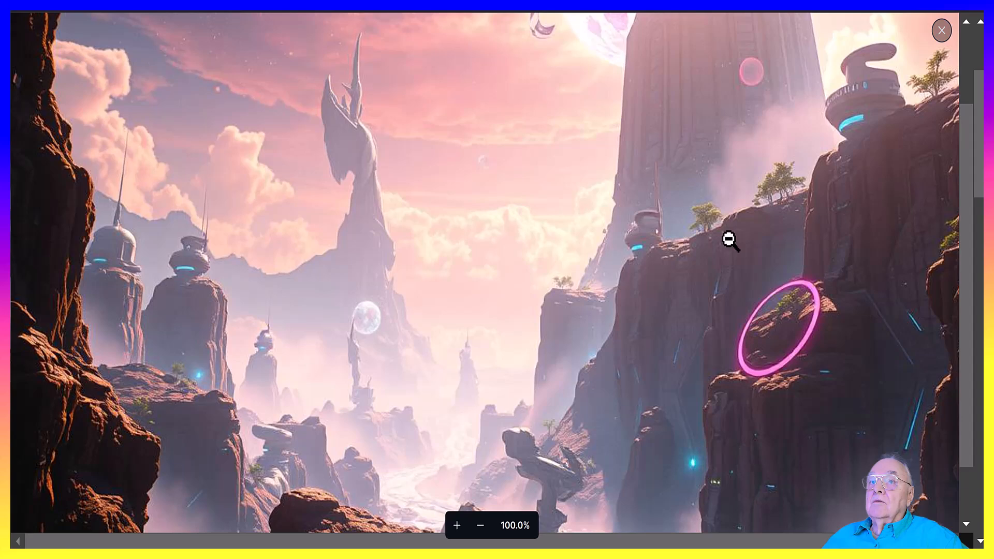
pyautogui.click(730, 240)
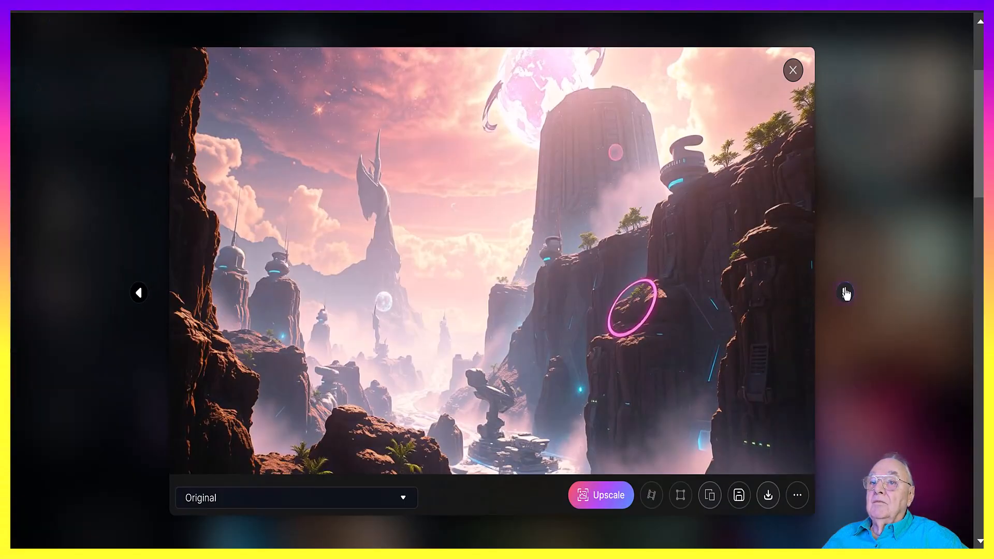
# Page through the enlarged generated images to the one with a hooded figure facing a giant moon over red cliffs
pyautogui.click(846, 294)
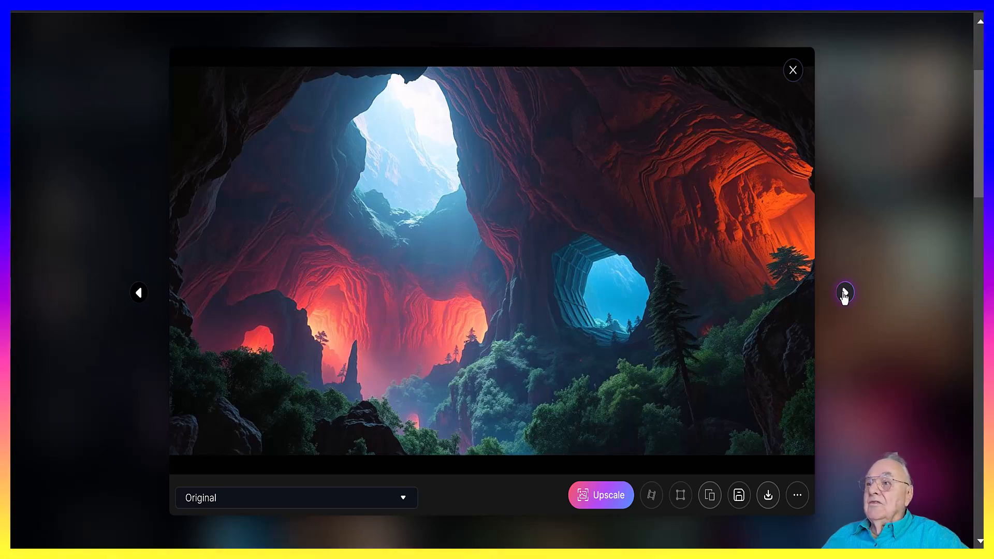
pyautogui.click(845, 293)
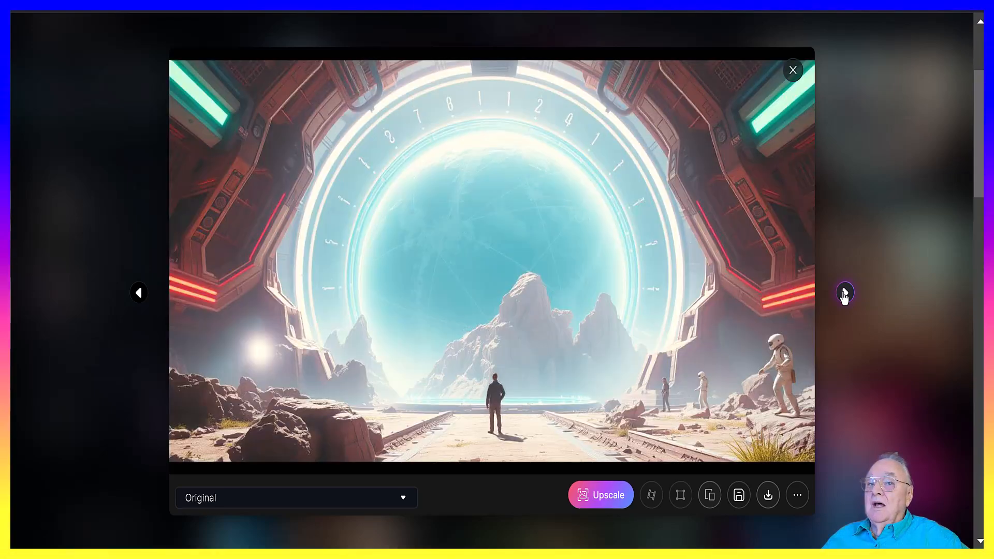
pyautogui.click(845, 293)
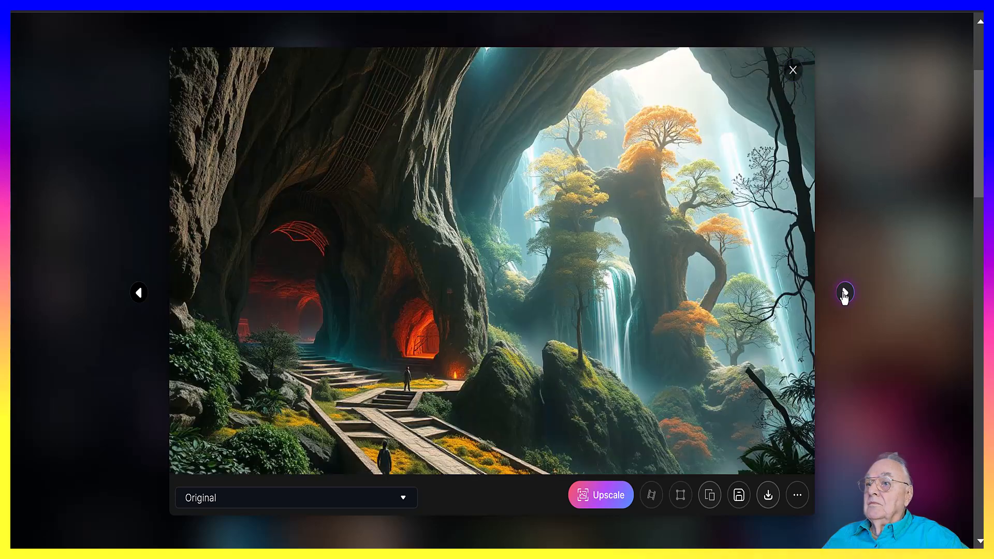
pyautogui.click(845, 293)
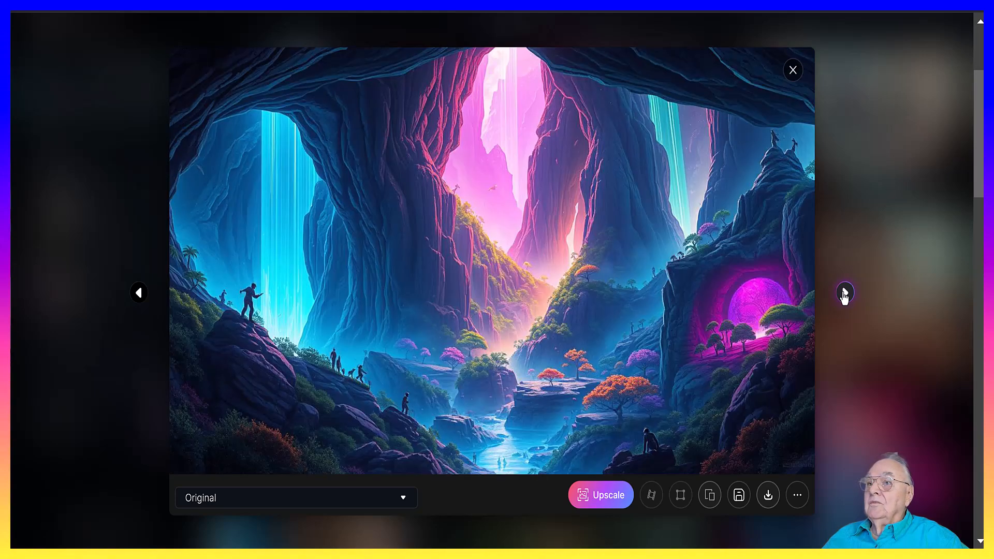
pyautogui.click(844, 293)
pyautogui.click(845, 294)
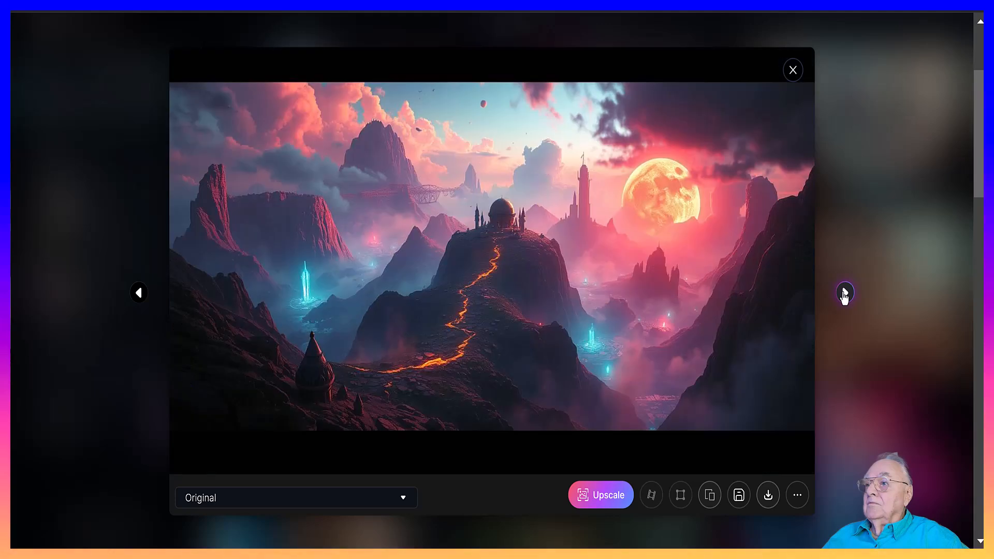
pyautogui.click(845, 293)
pyautogui.click(844, 293)
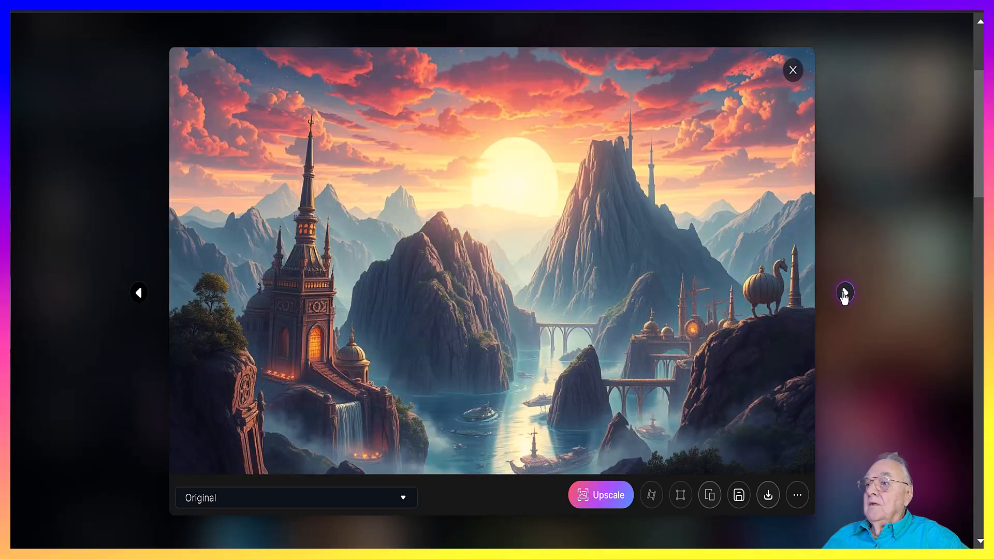
pyautogui.click(845, 293)
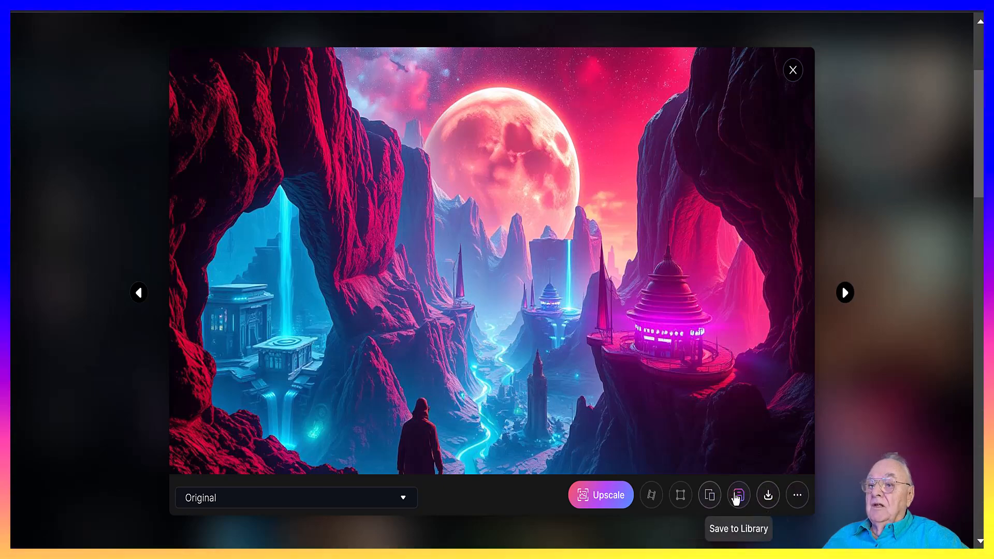
# Page through the next enlarged images, saving the one with the glowing sphere above a domed building to the library
pyautogui.click(845, 293)
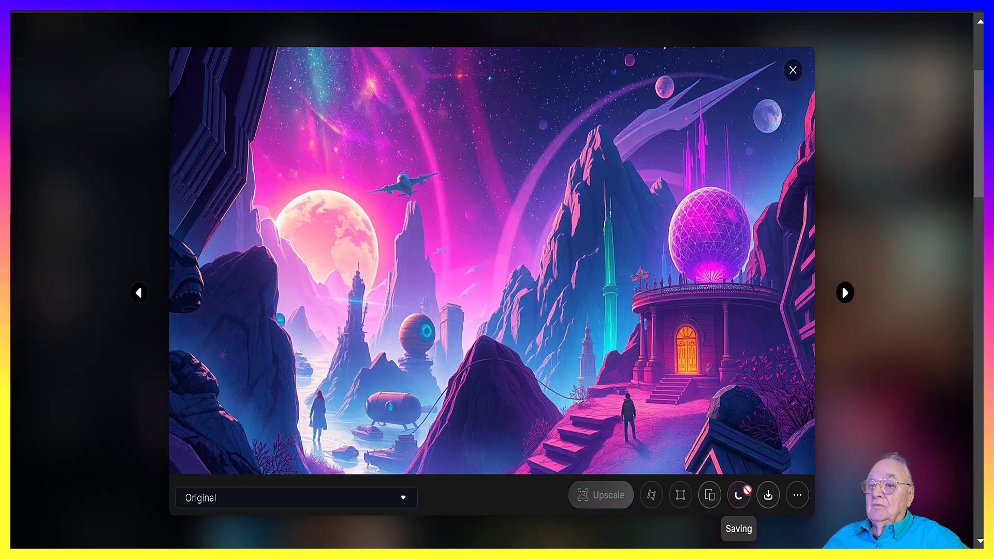
pyautogui.click(842, 304)
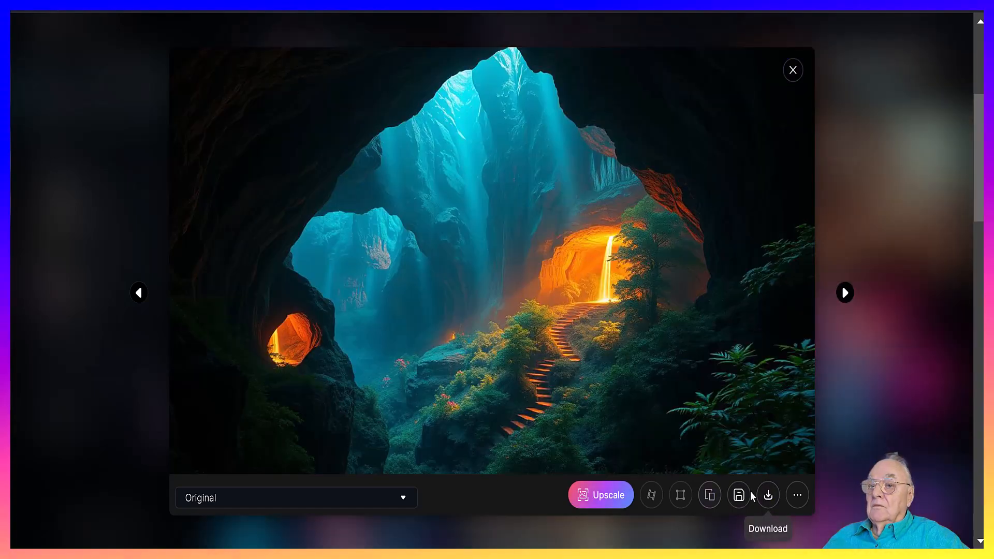
pyautogui.click(844, 301)
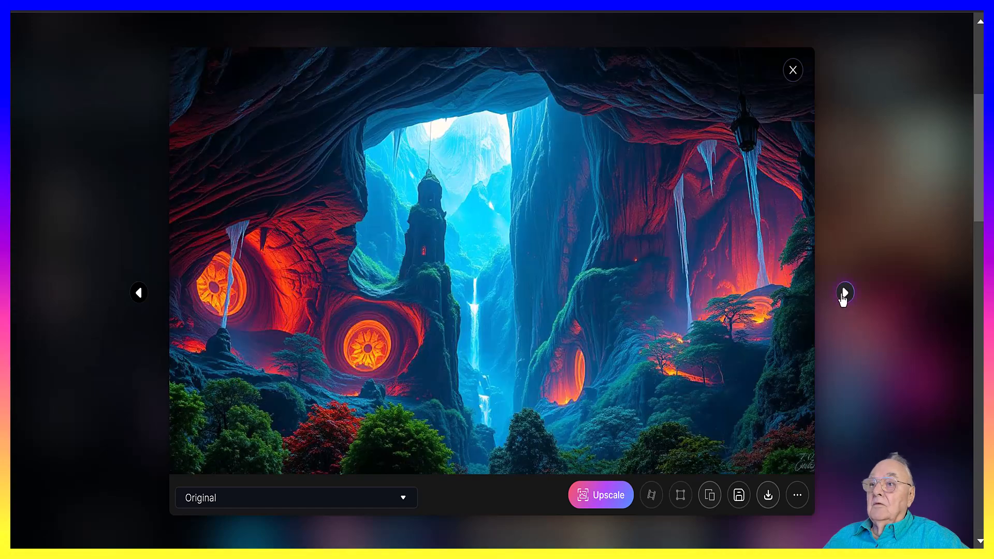
pyautogui.click(844, 301)
pyautogui.click(844, 301)
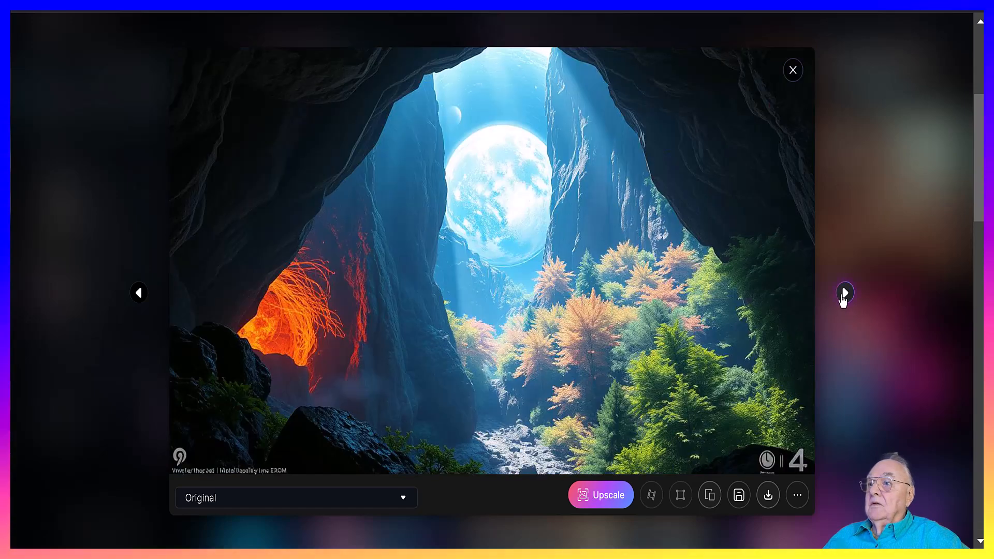
pyautogui.click(843, 301)
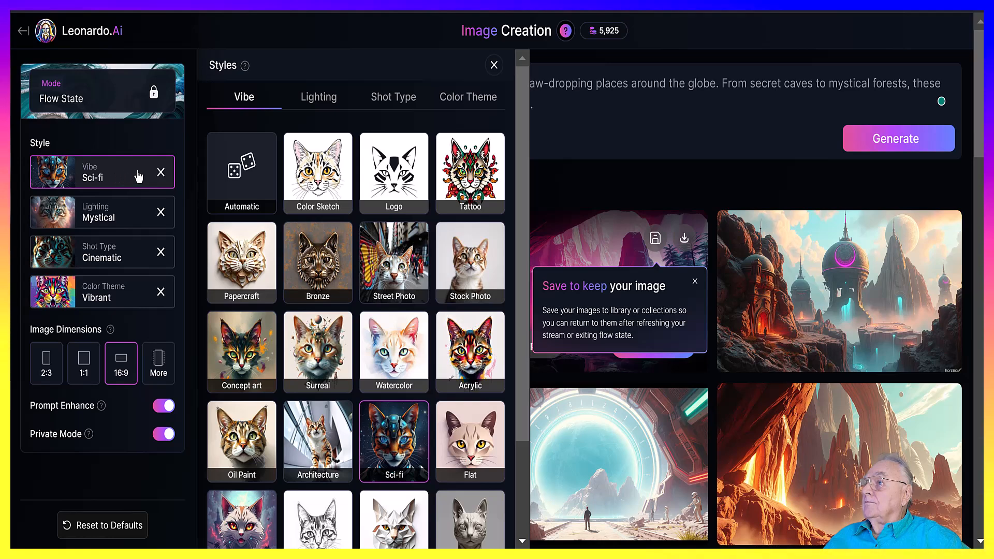
# Clear the Sci-fi vibe back to Automatic and generate a new stream of images from the same prompt
pyautogui.click(161, 172)
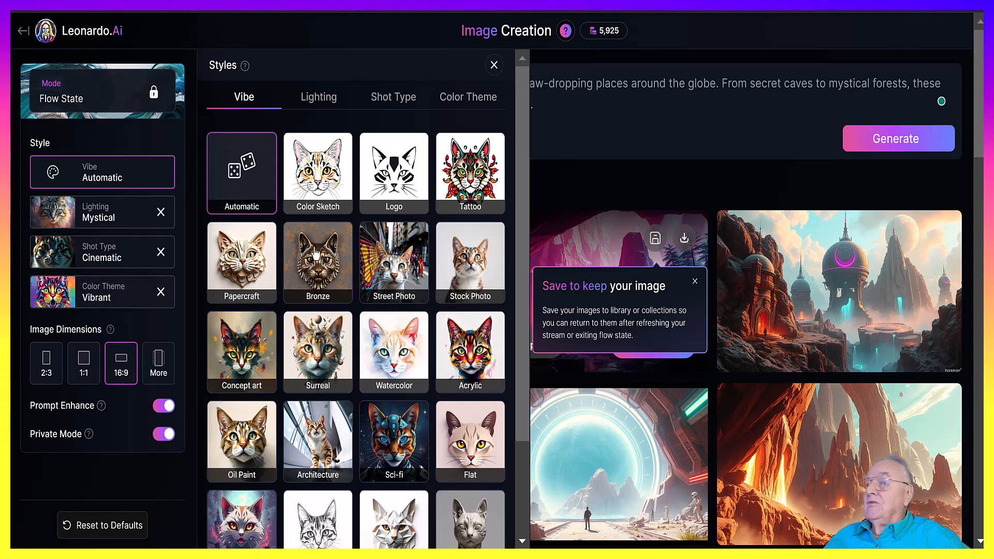
pyautogui.click(853, 142)
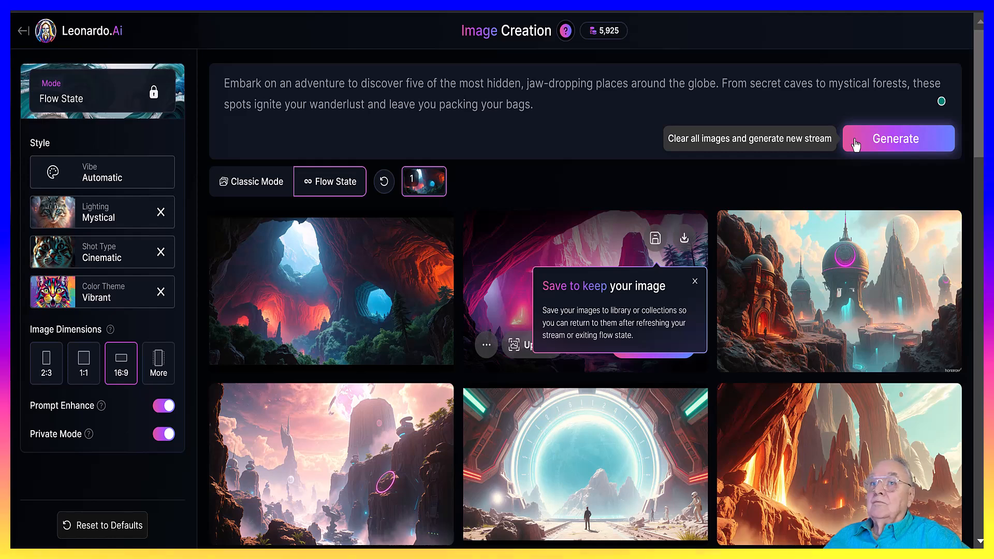
pyautogui.click(855, 144)
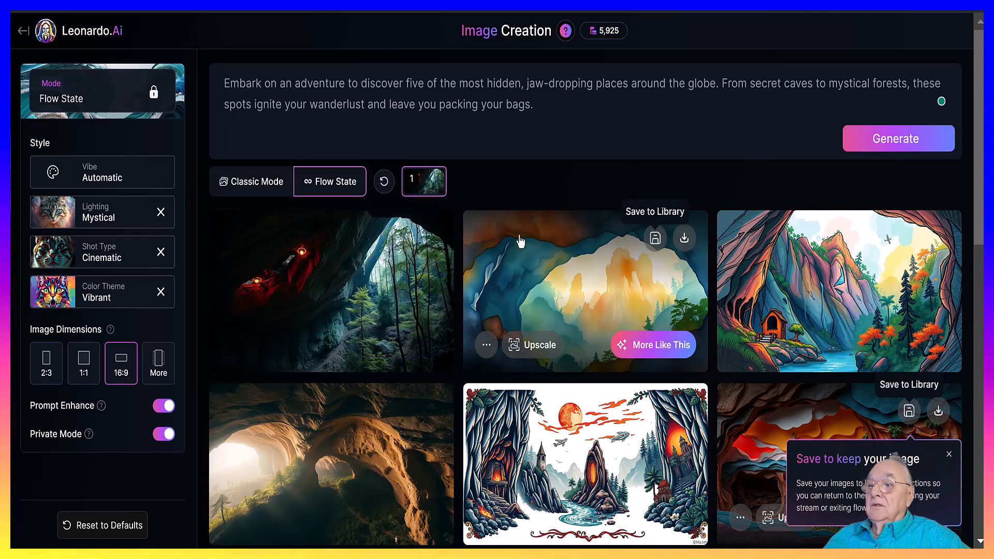
# Enlarge the new stream's first image, a dark red-lit cave opening onto a forest, and save it to the library
pyautogui.click(341, 283)
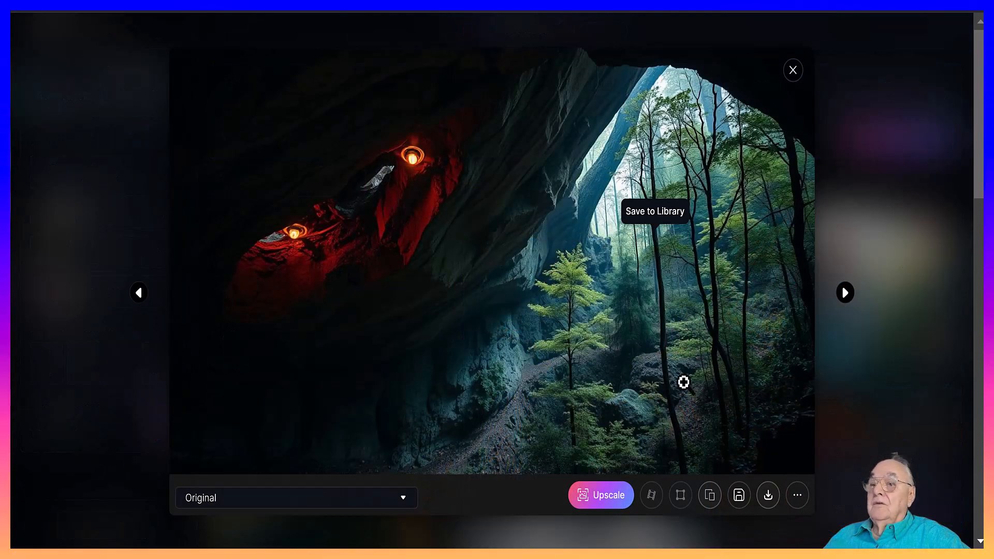
pyautogui.click(735, 500)
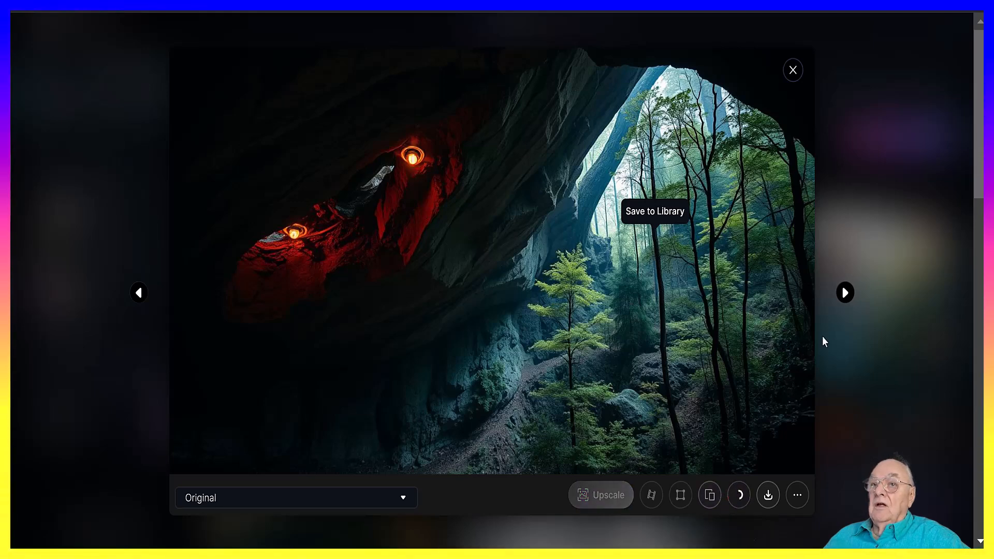
# Page through the enlarged images, save the one with multicoloured glowing cave openings to the library, and close the viewer
pyautogui.click(846, 294)
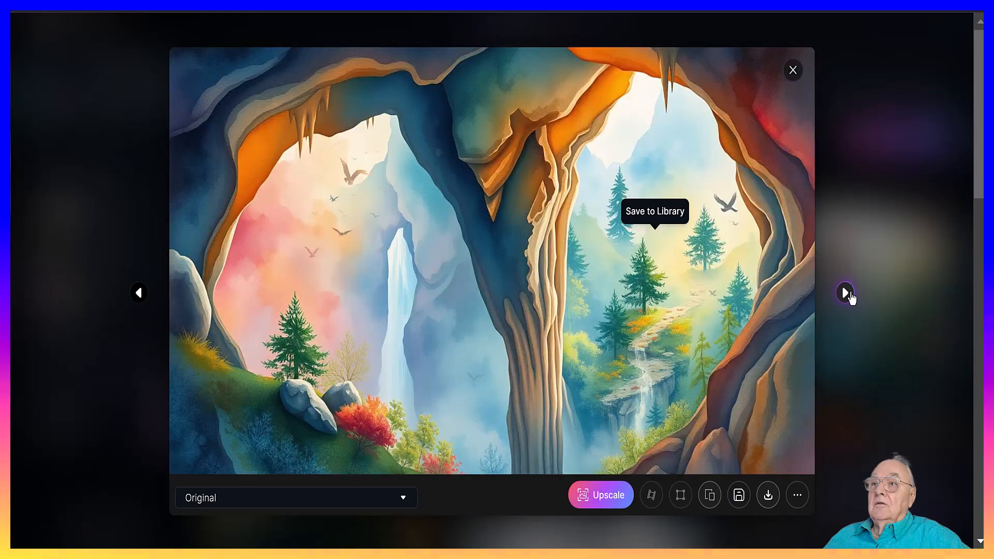
pyautogui.click(849, 295)
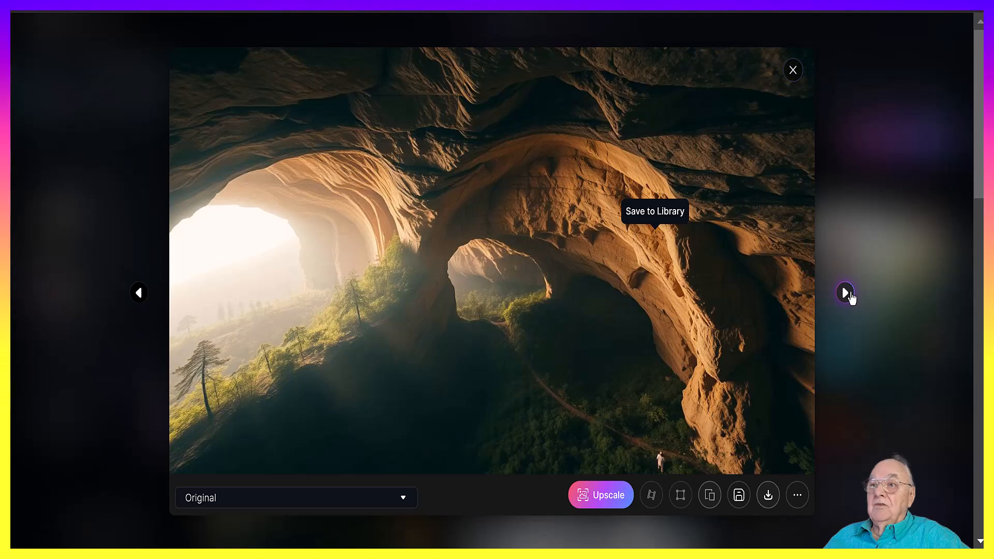
pyautogui.click(848, 294)
pyautogui.click(847, 294)
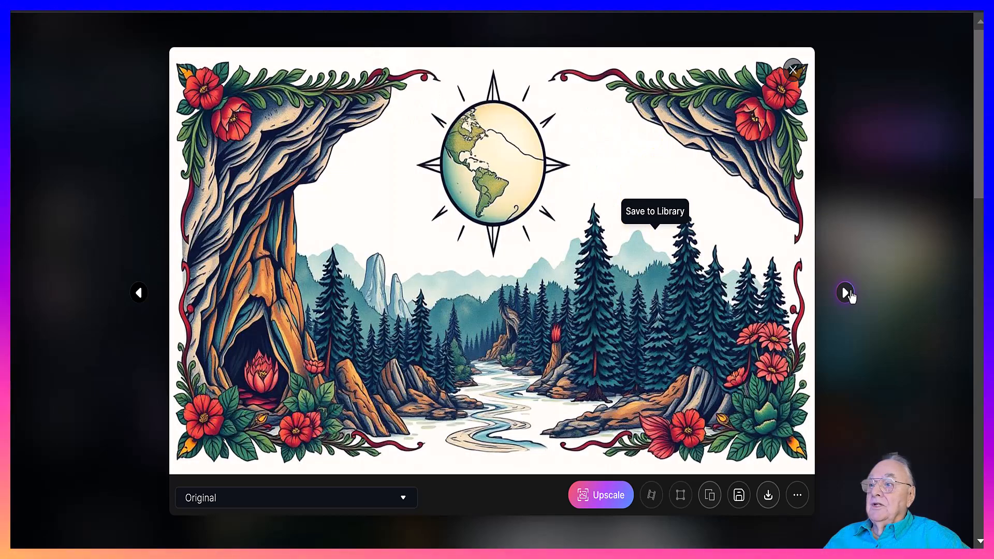
pyautogui.click(848, 294)
pyautogui.click(848, 294)
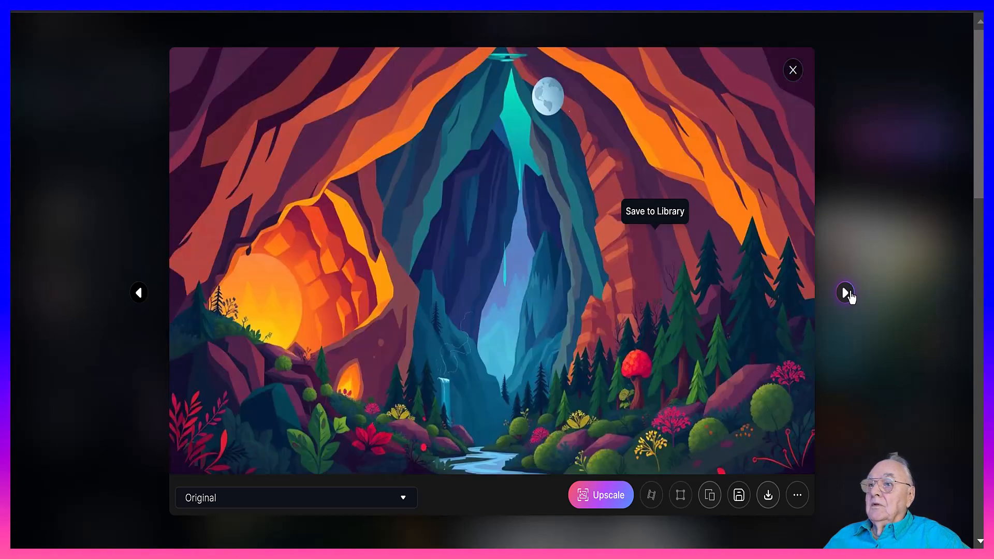
pyautogui.click(848, 295)
pyautogui.click(848, 294)
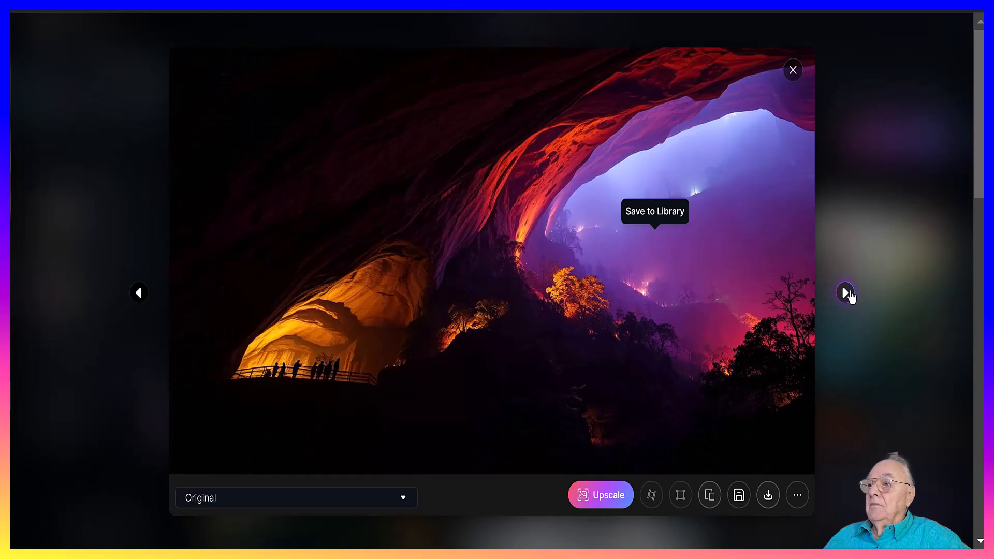
pyautogui.click(139, 294)
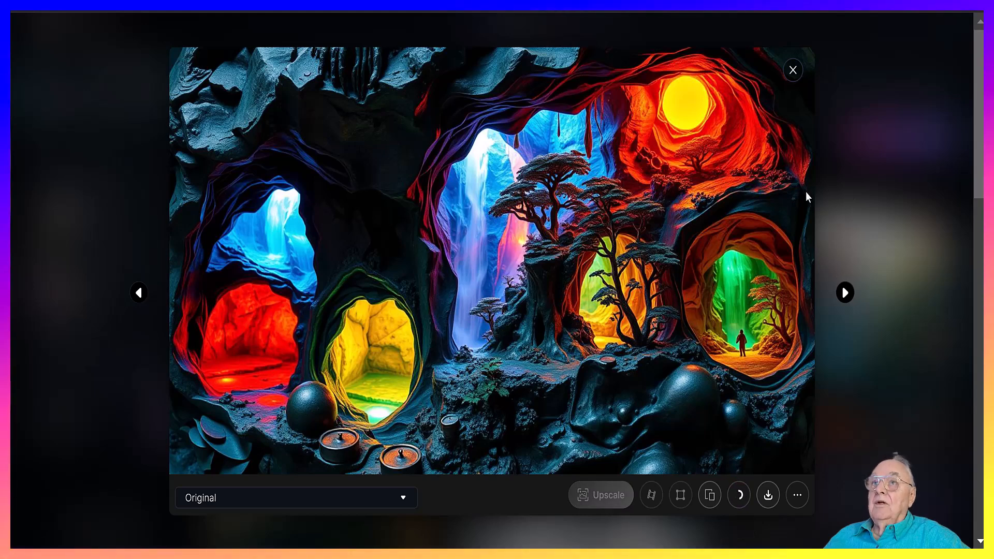
pyautogui.click(793, 69)
# Set the lighting to Luminous and the color theme to Electric, and generate a new image stream
pyautogui.click(111, 210)
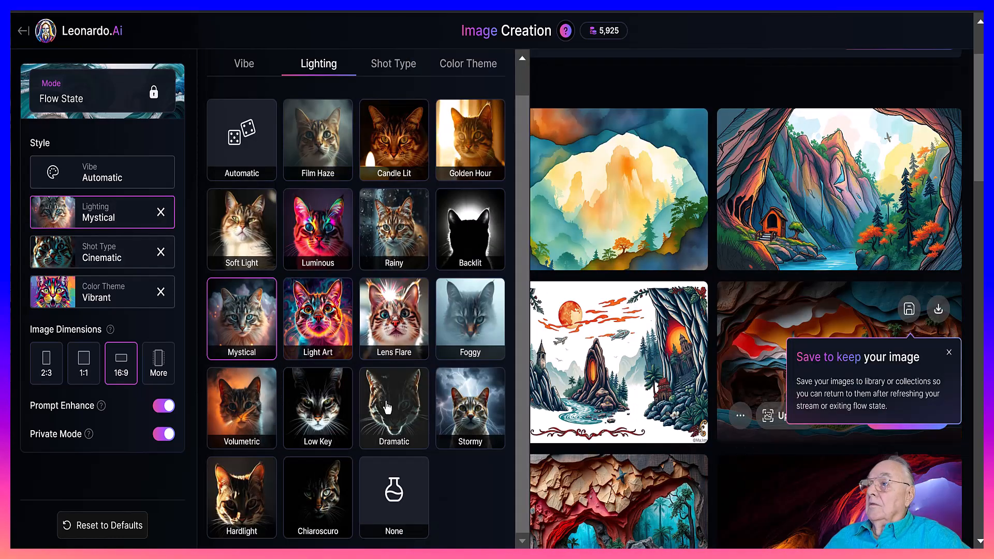
pyautogui.click(322, 243)
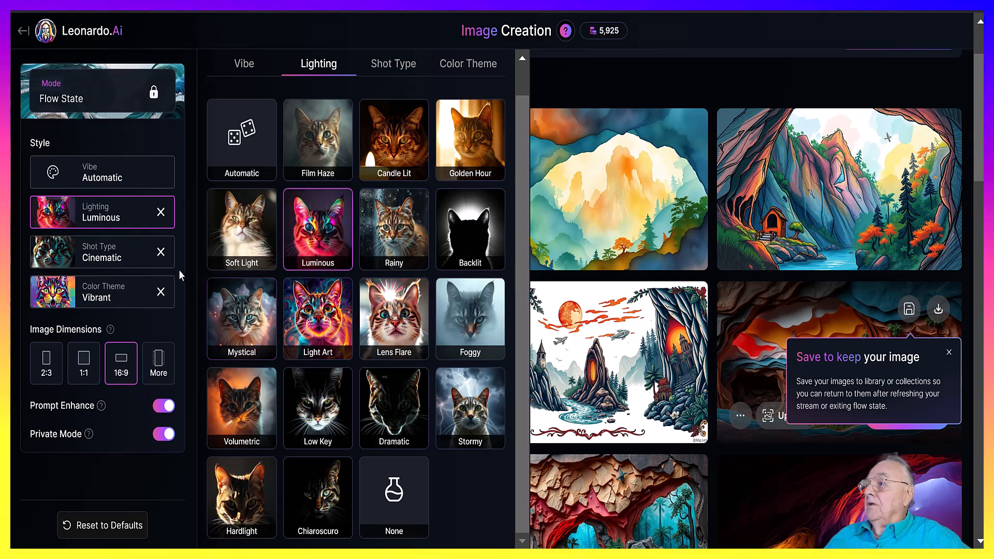
pyautogui.click(162, 291)
pyautogui.scroll(-2, 393, 440)
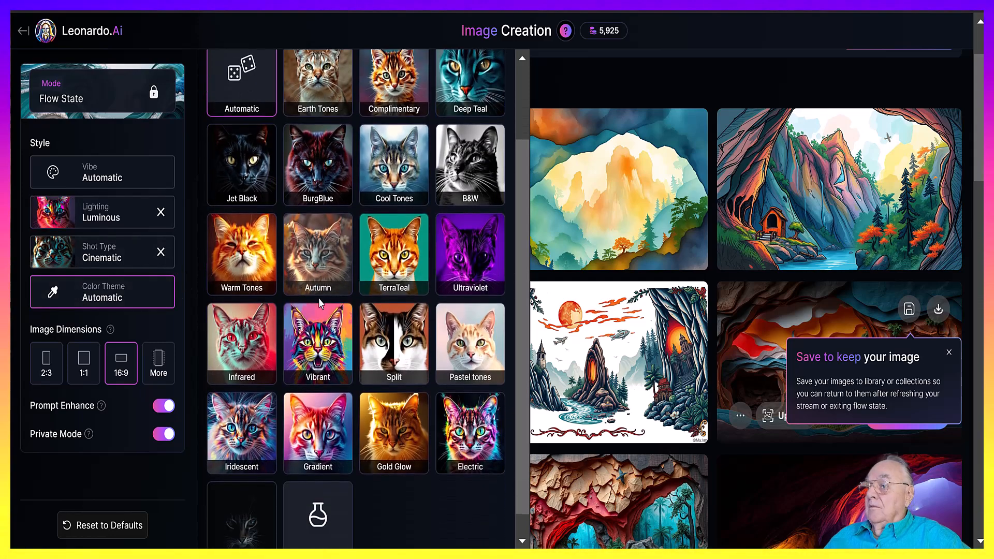
pyautogui.click(470, 404)
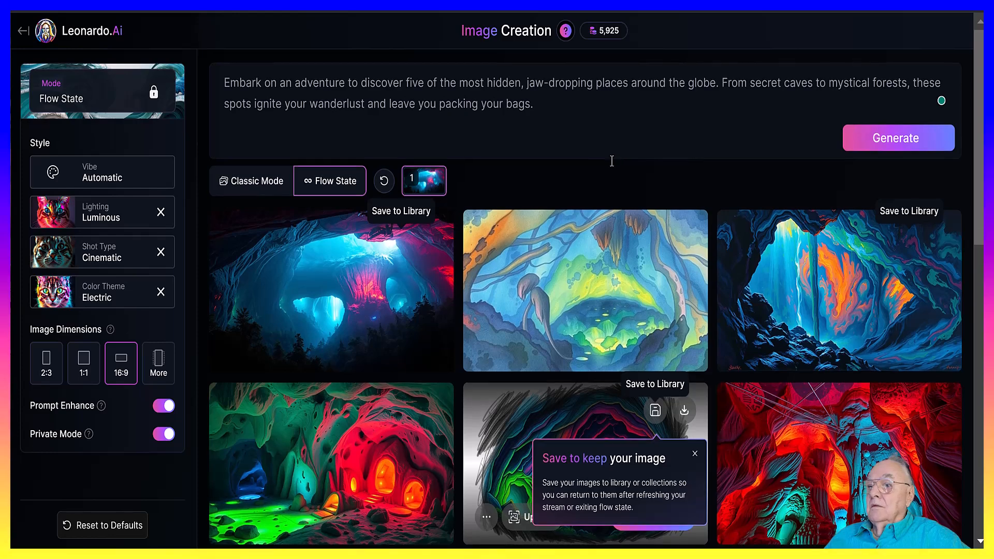
# Browse the new Luminous and Electric image stream to examine how the style settings affect the results
pyautogui.scroll(-2, 611, 161)
pyautogui.scroll(-5, 551, 197)
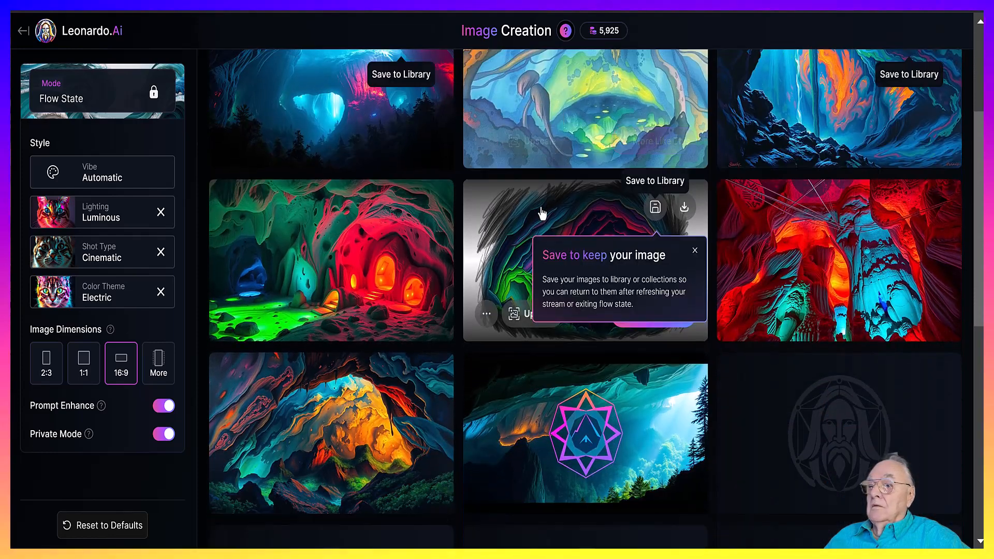
pyautogui.scroll(-2, 534, 212)
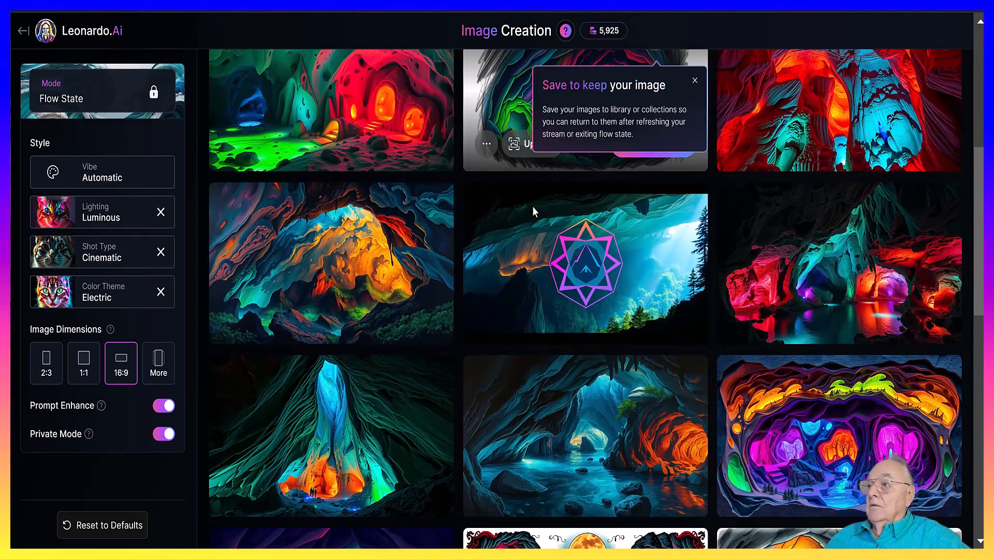
pyautogui.scroll(-4, 534, 213)
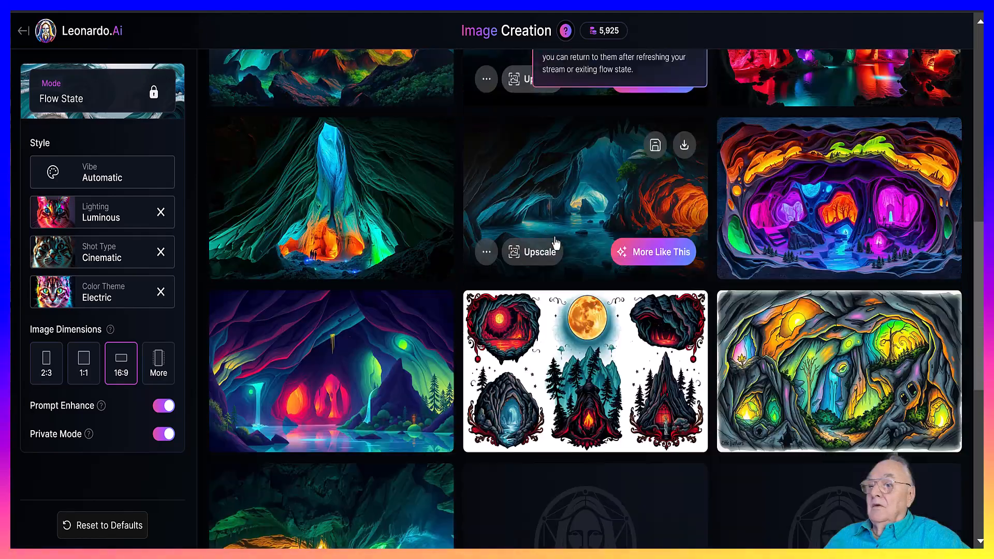
pyautogui.scroll(-7, 534, 281)
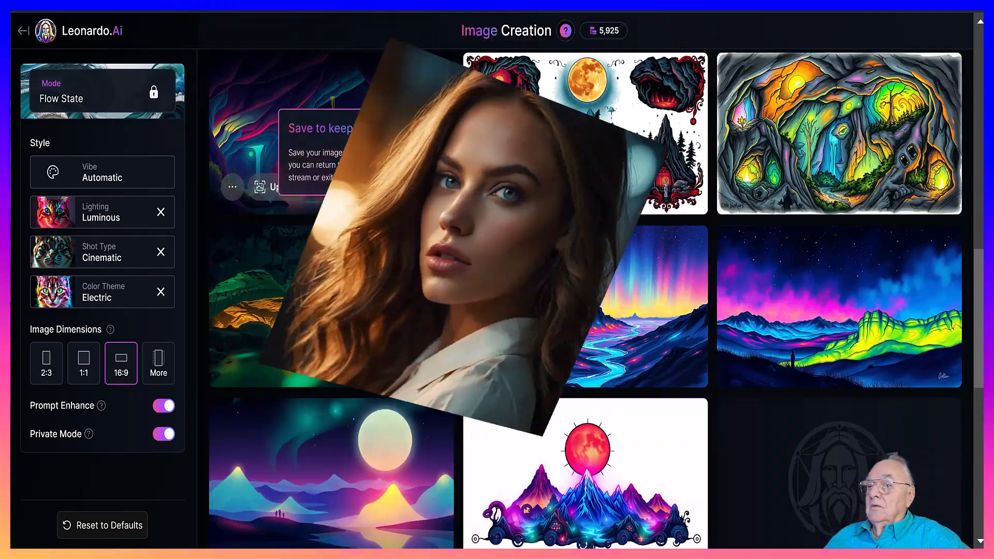
pyautogui.scroll(-6, 535, 282)
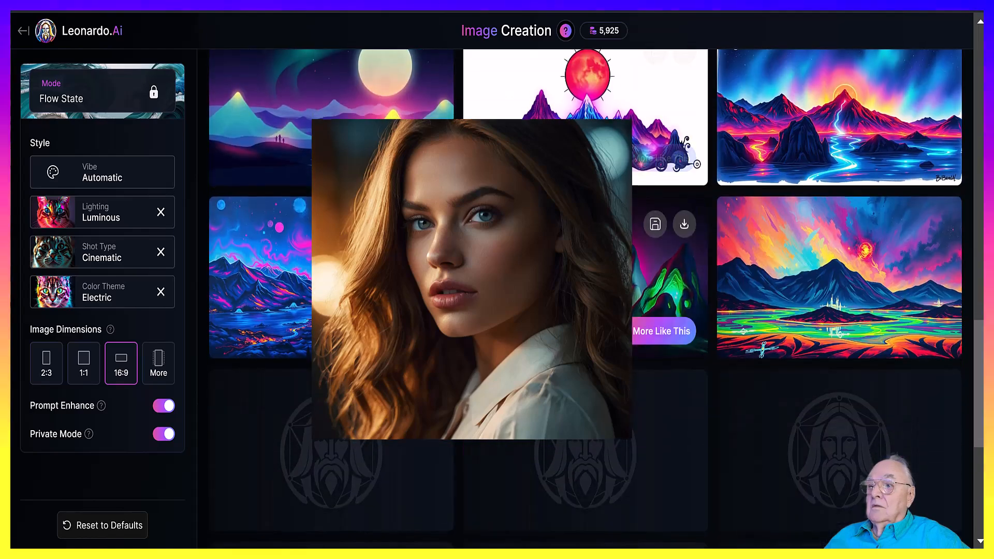
pyautogui.scroll(5, 535, 282)
pyautogui.scroll(-5, 542, 210)
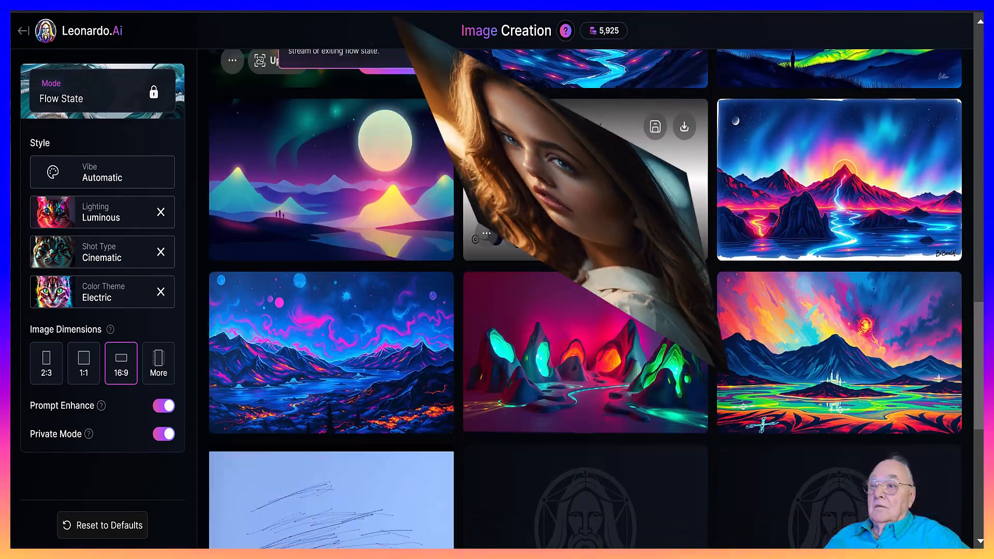
pyautogui.scroll(-5, 542, 210)
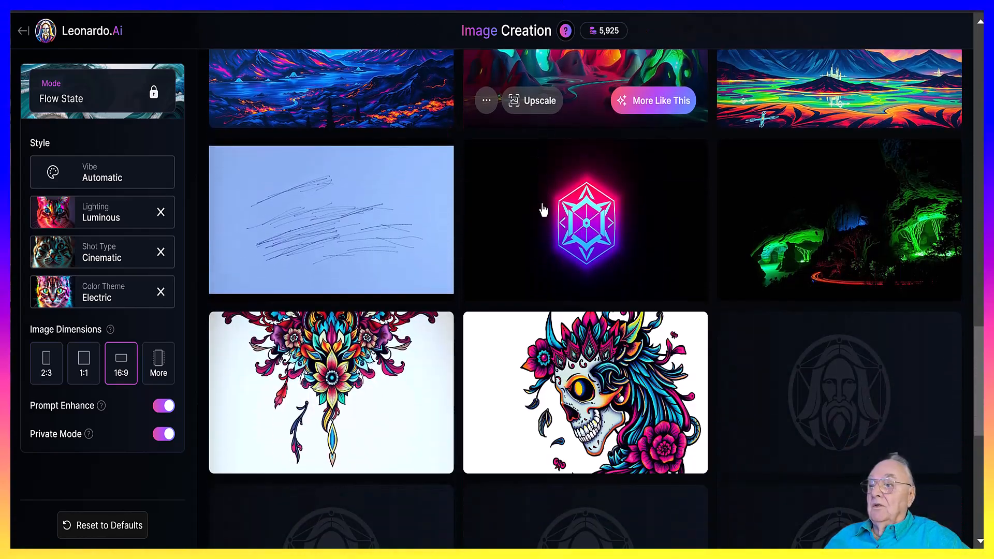
pyautogui.scroll(-3, 542, 210)
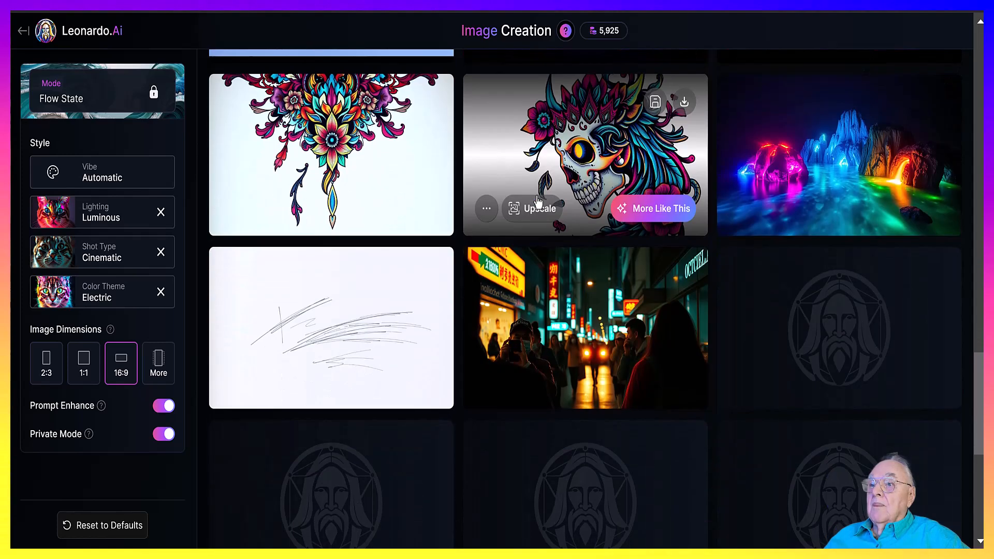
pyautogui.scroll(-3, 539, 205)
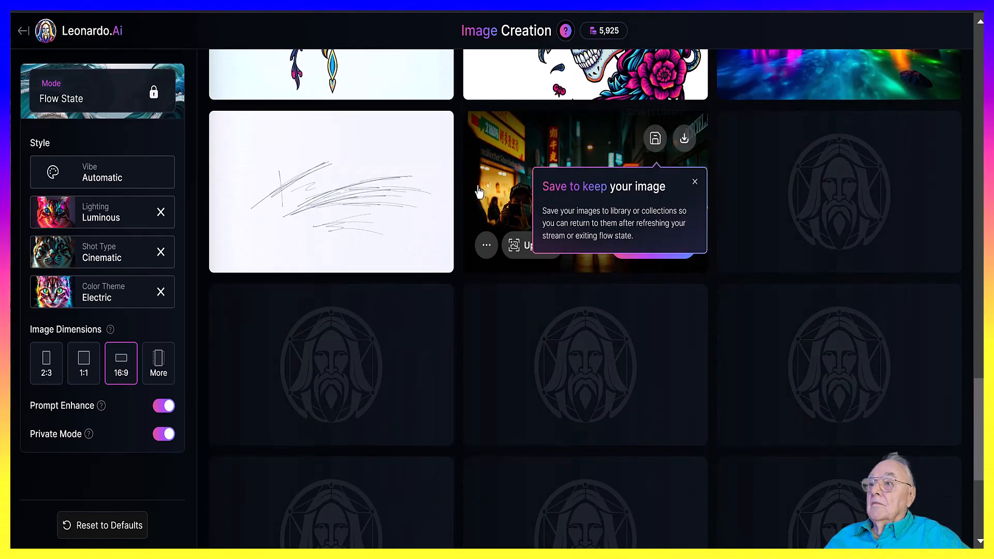
pyautogui.scroll(-1, 734, 169)
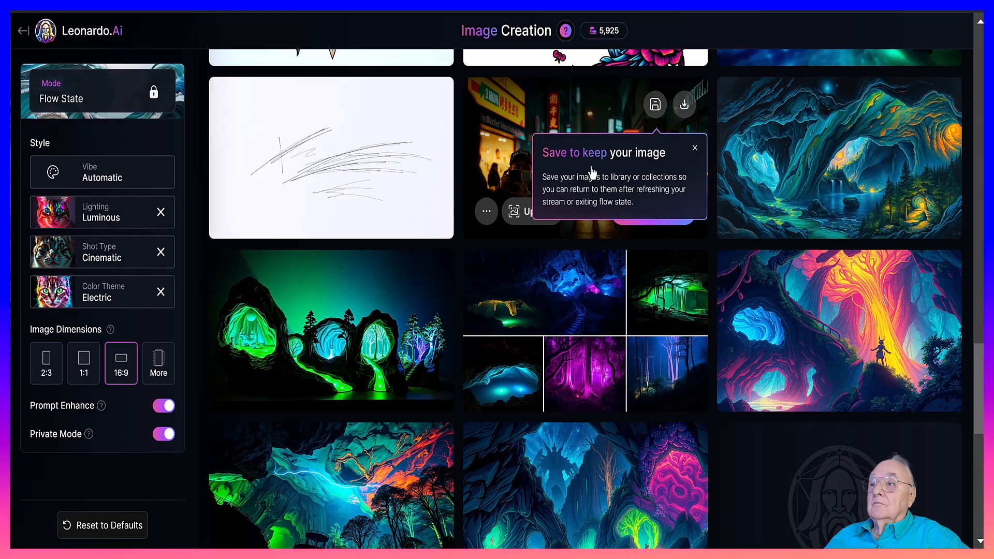
# Enlarge the blue-green cave image with the forest and lake, page through the images after it, and return to the stream
pyautogui.click(758, 163)
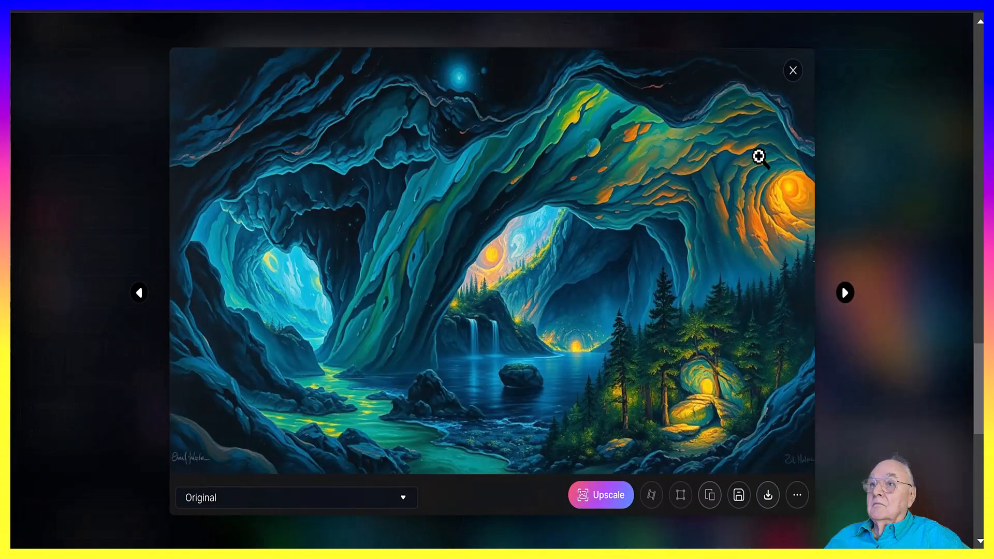
pyautogui.click(846, 293)
pyautogui.click(848, 301)
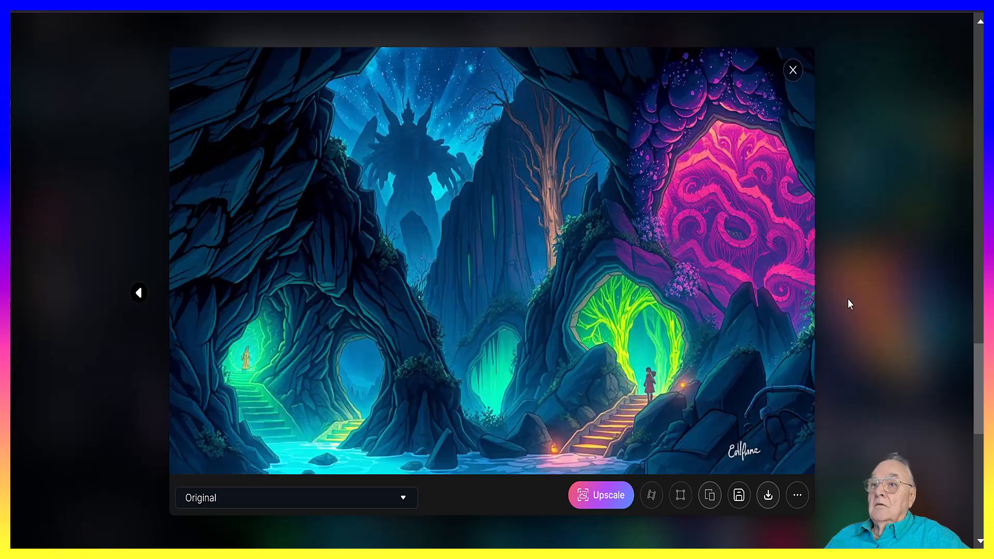
pyautogui.press('Escape')
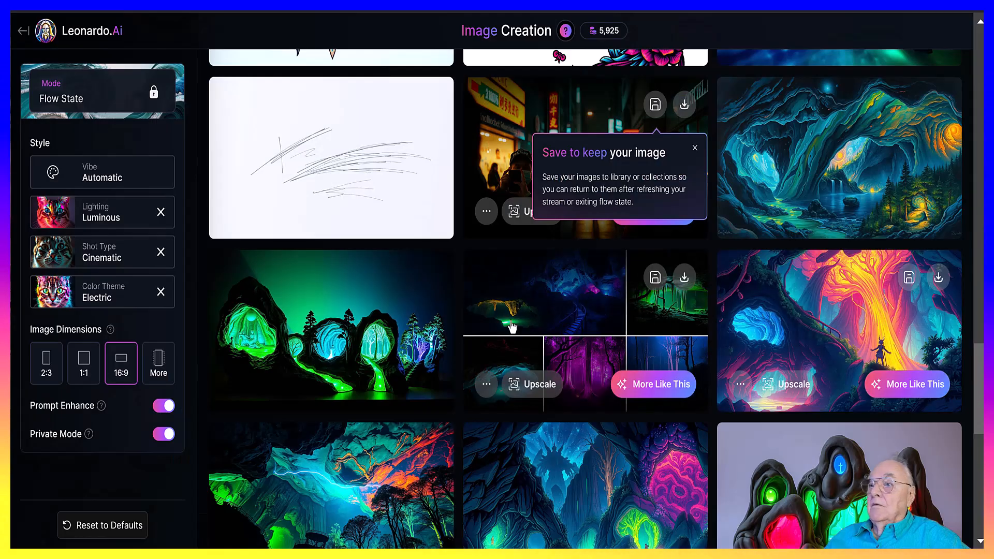
# Continue browsing further down the Electric-themed stream to examine the newly generated images
pyautogui.scroll(-2, 344, 283)
pyautogui.scroll(-9, 344, 283)
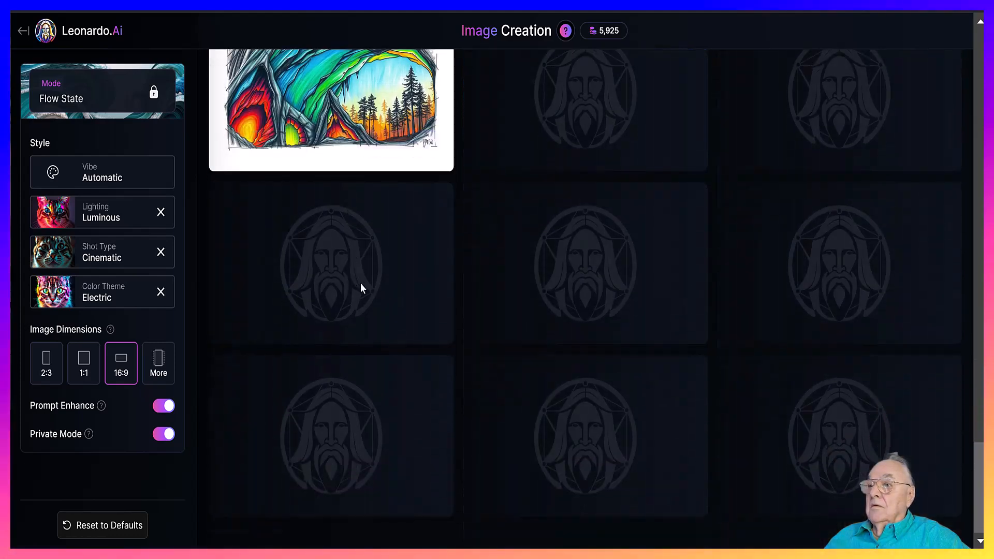
pyautogui.scroll(-1, 416, 270)
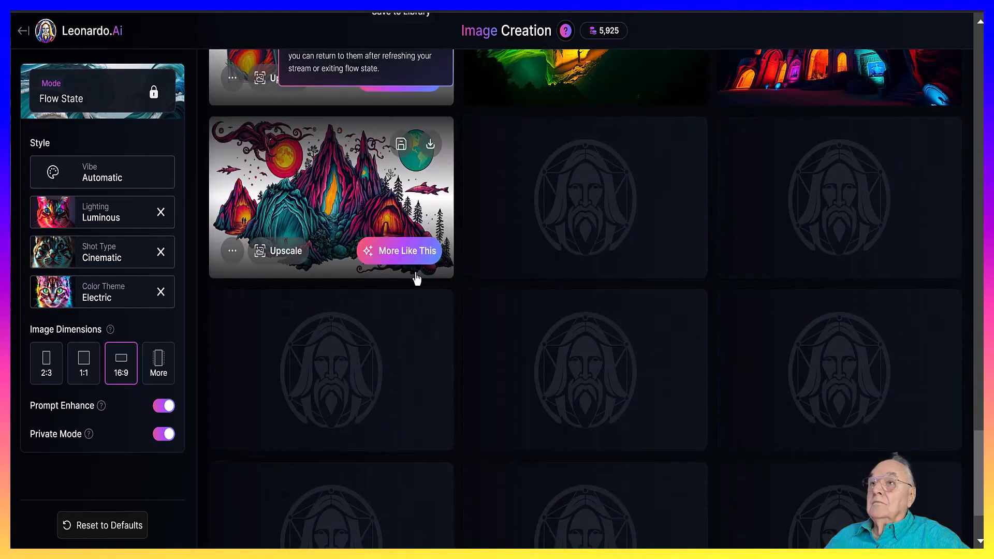
# Enlarge the red and blue cave image with the glowing arches and inspect its details at 150% zoom
pyautogui.scroll(2, 416, 278)
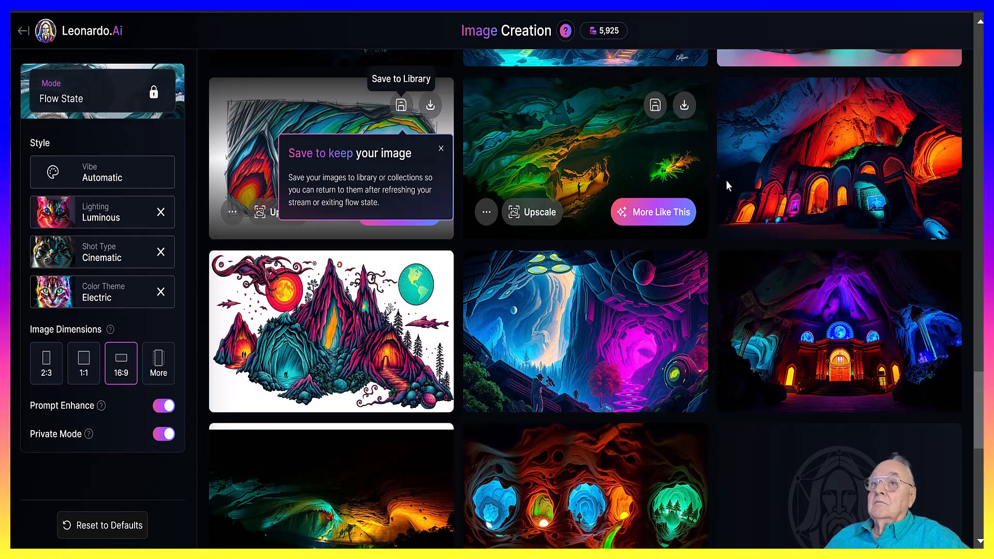
pyautogui.click(801, 150)
pyautogui.click(803, 151)
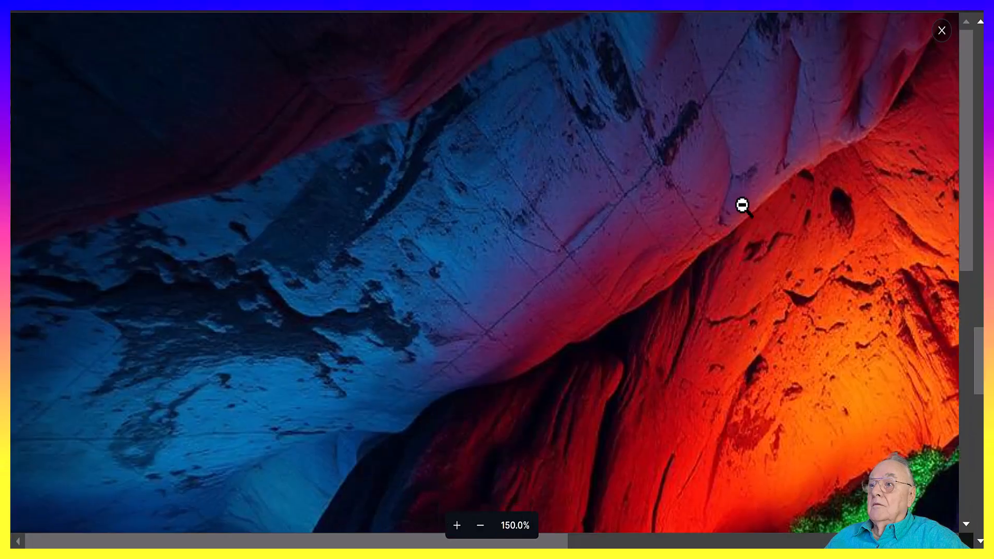
pyautogui.click(741, 209)
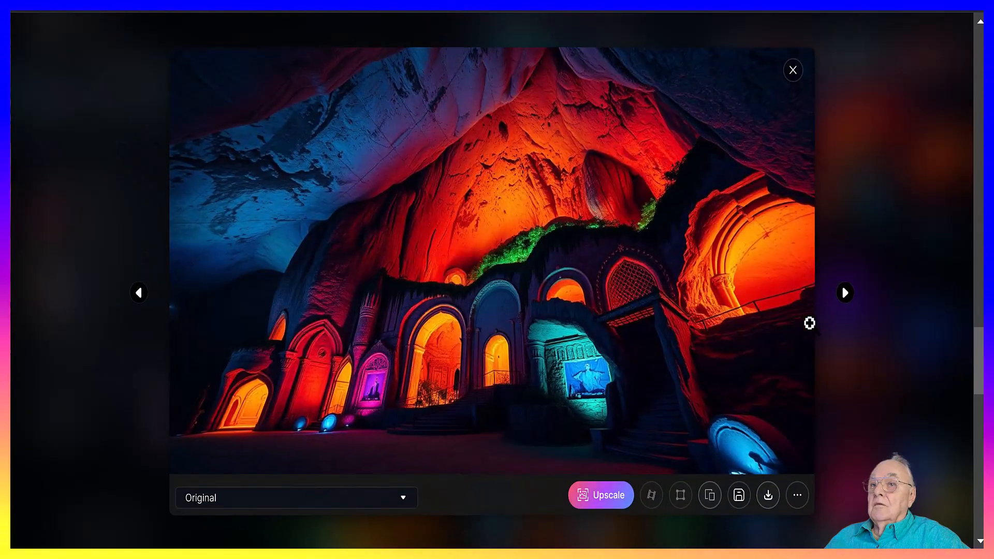
# Page forward to the teal and orange cave image with silhouetted figures and the large tree, and save it to the library
pyautogui.click(845, 294)
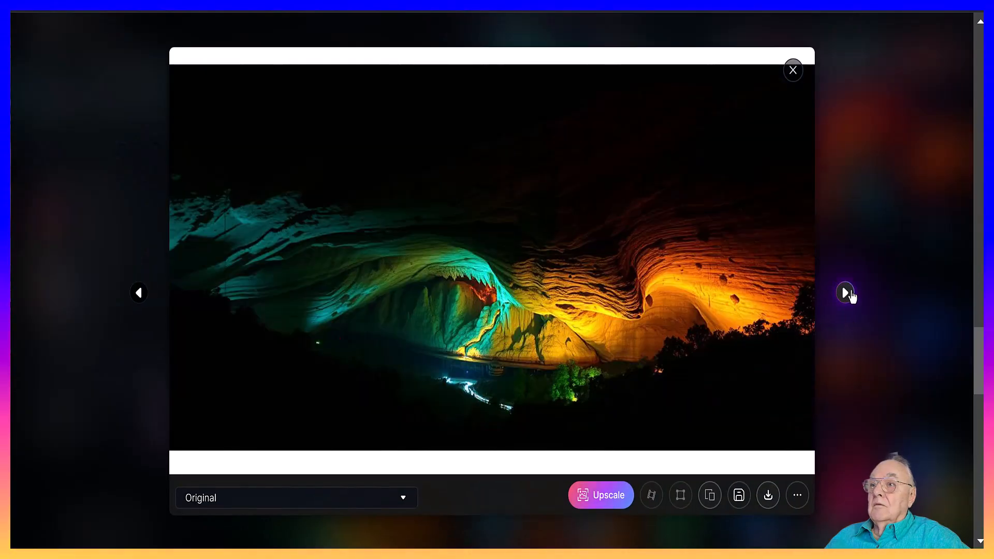
pyautogui.click(845, 293)
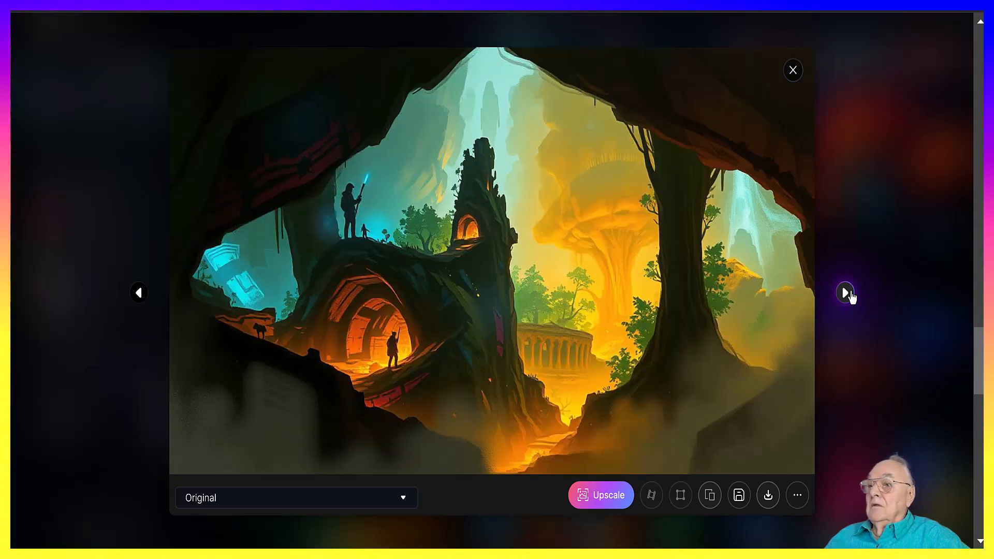
pyautogui.click(740, 496)
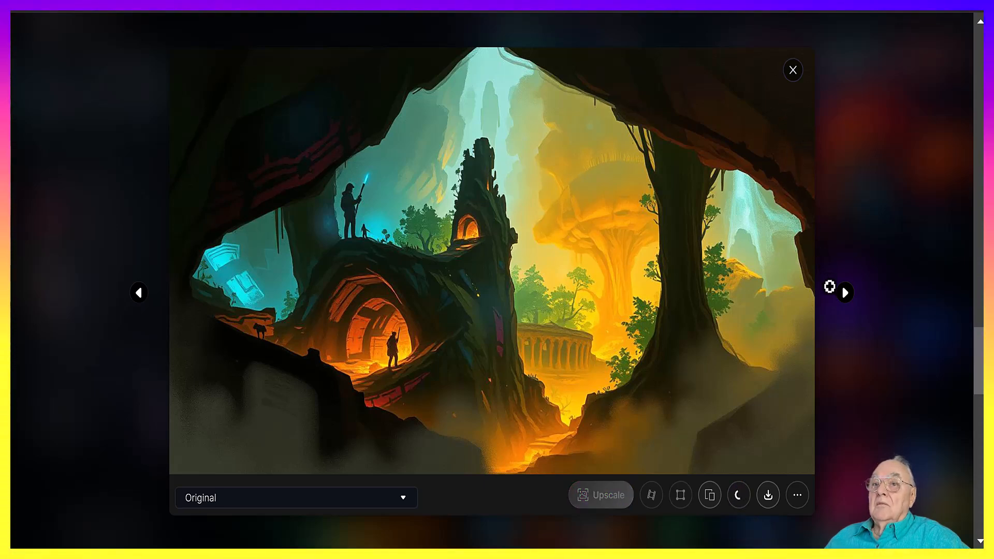
# Page forward to the faceted low-poly cave image in blue and orange and save it to the library
pyautogui.click(845, 293)
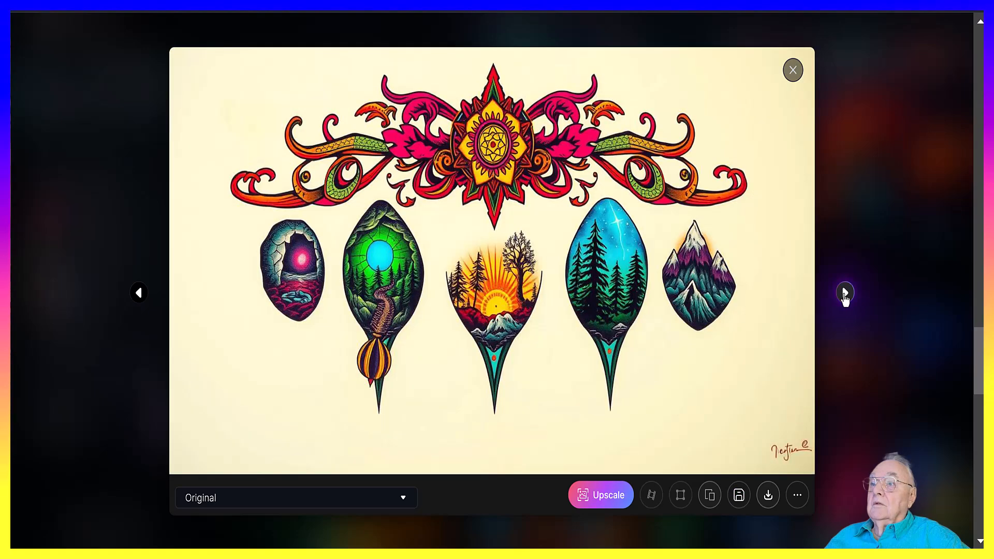
pyautogui.click(845, 294)
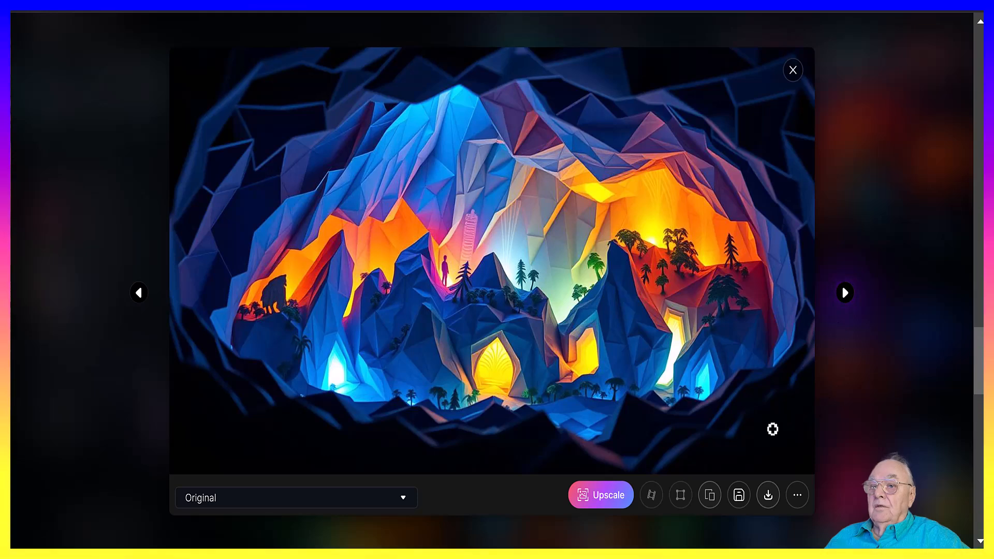
pyautogui.click(739, 496)
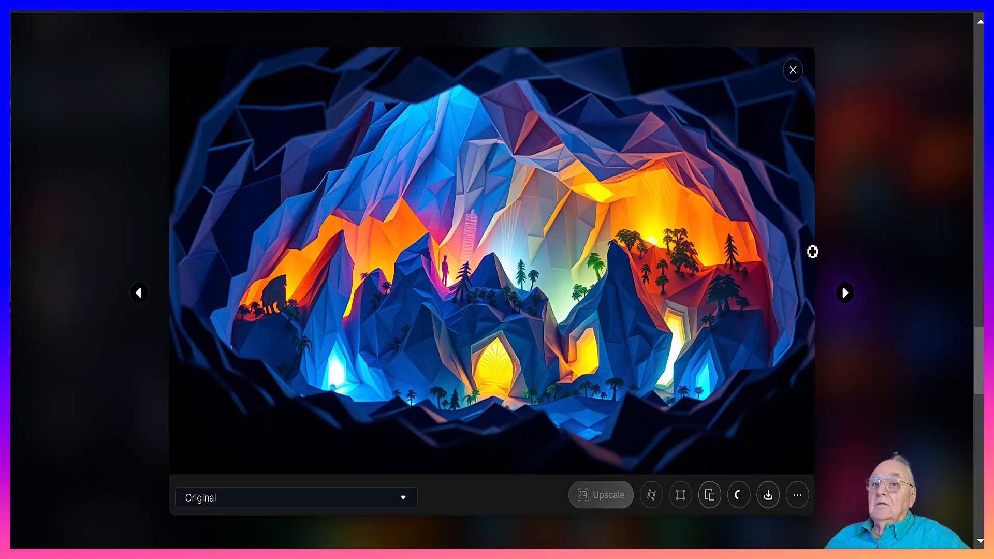
# Page through the images after the low-poly cave to review them, and return to the stream
pyautogui.click(844, 291)
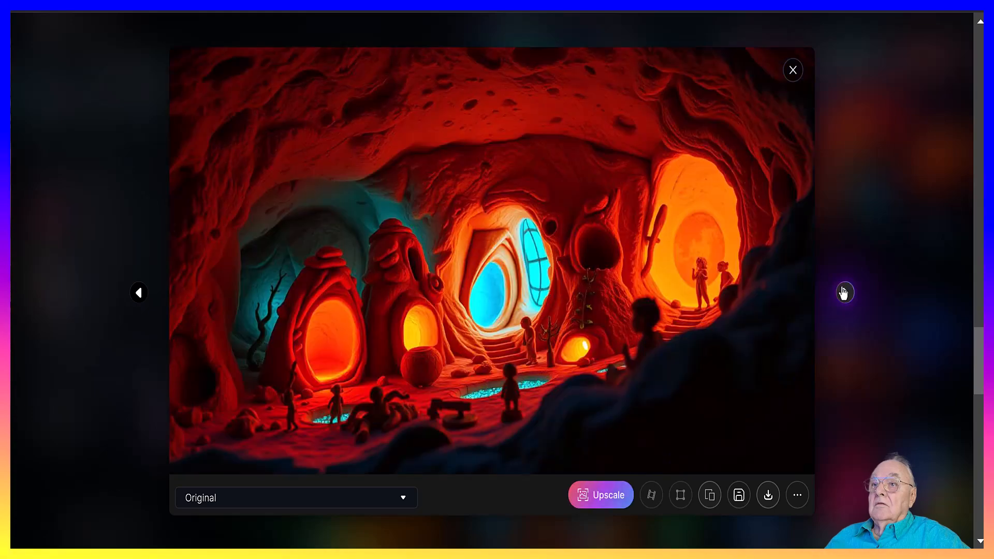
pyautogui.click(845, 292)
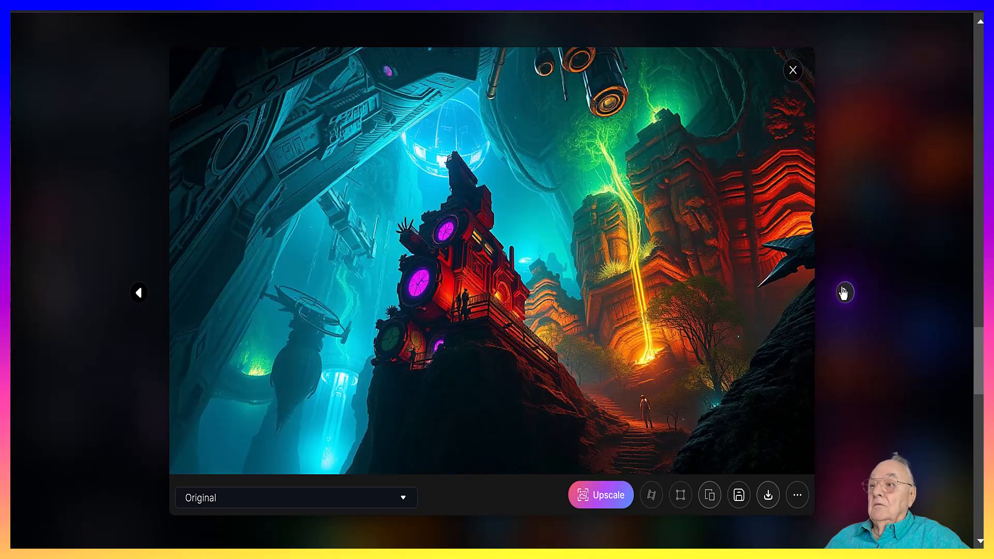
pyautogui.click(846, 292)
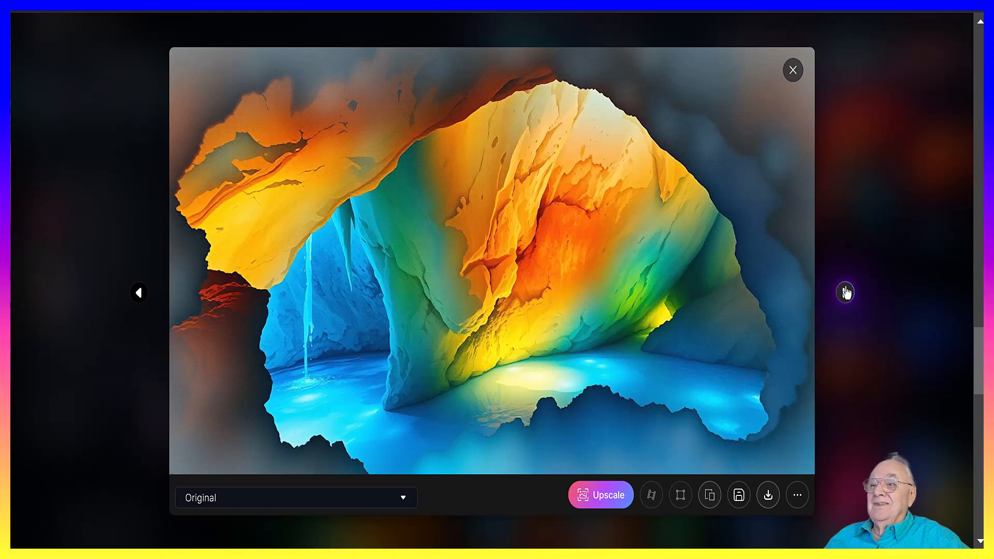
pyautogui.click(846, 293)
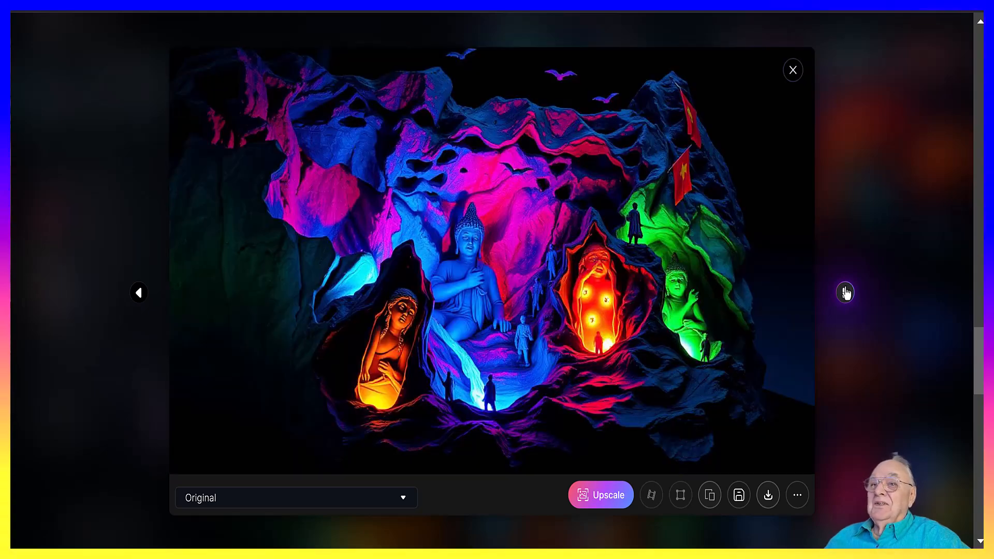
pyautogui.click(846, 292)
pyautogui.press('Escape')
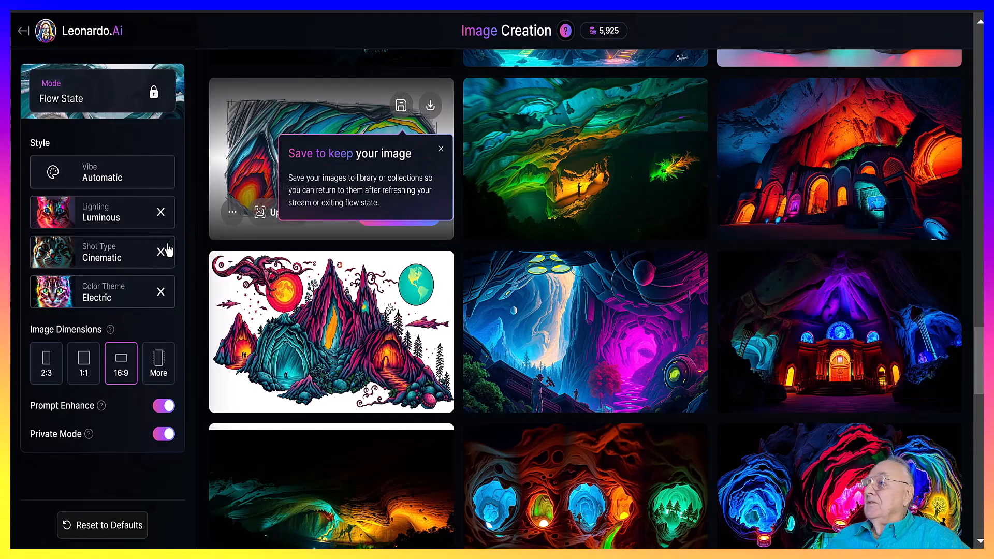
# Set the lighting to Soft Light, the shot type to In motion and the color theme to Jet Black, and generate a new image stream
pyautogui.click(137, 222)
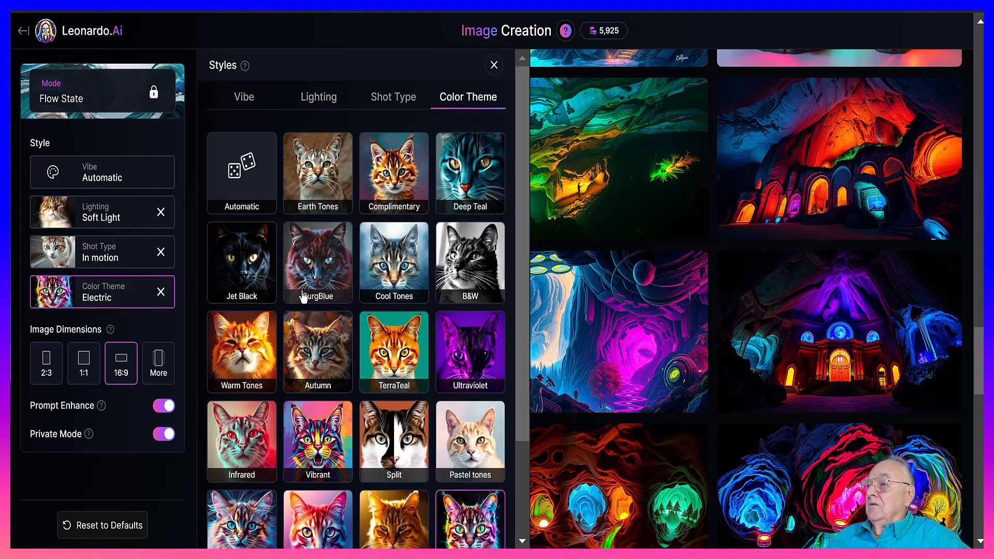
pyautogui.click(242, 263)
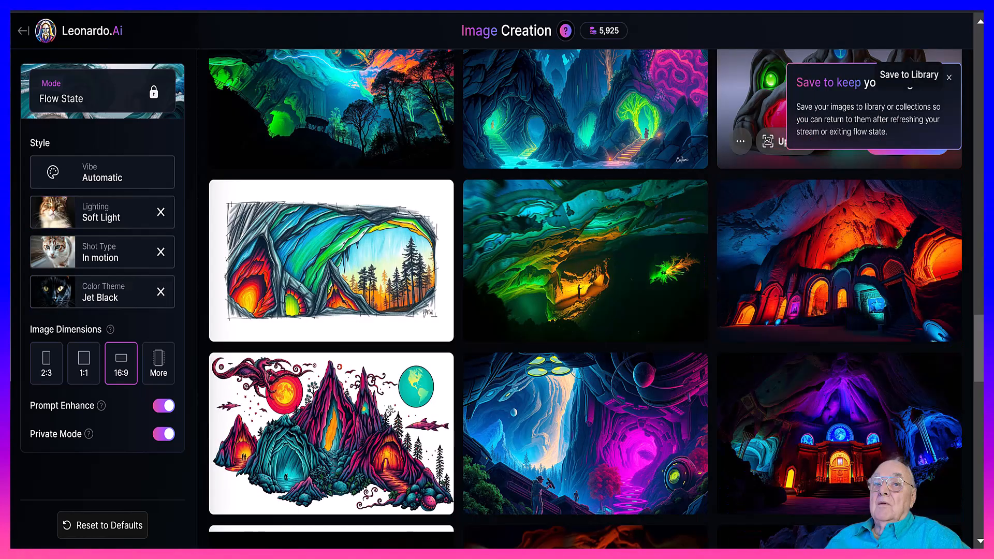
pyautogui.moveTo(982, 340); pyautogui.dragTo(979, 54)
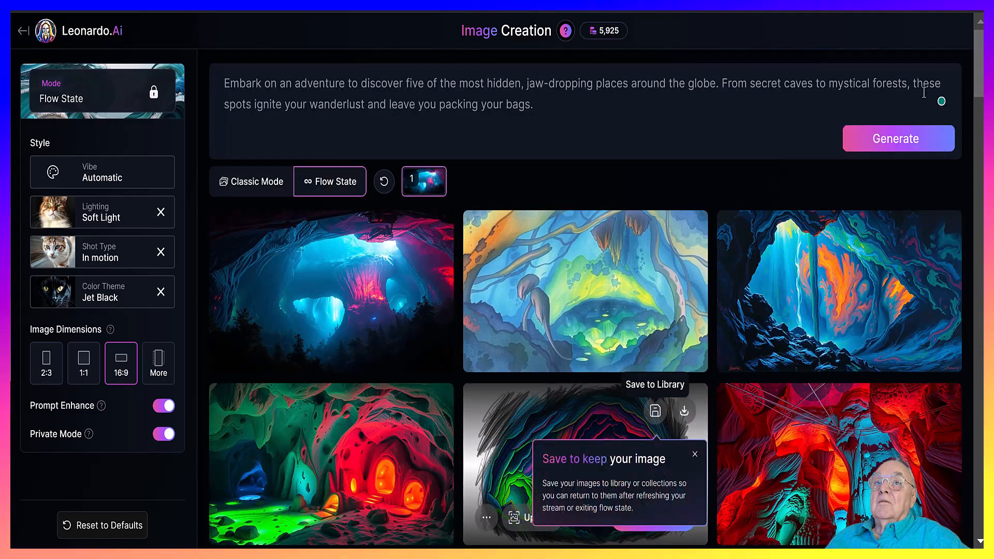
pyautogui.click(900, 148)
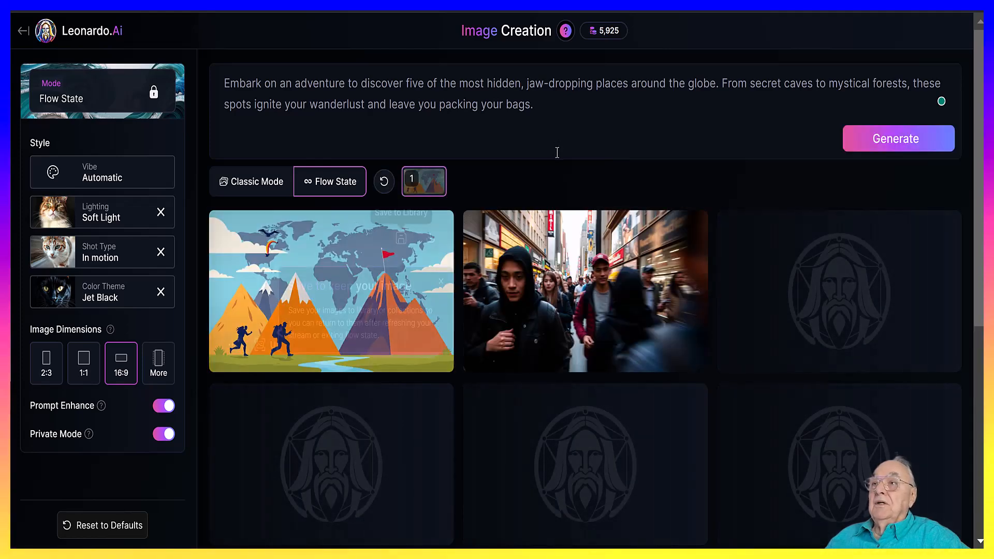
# Browse the Soft Light, In motion and Jet Black stream to examine how the style settings affect the images
pyautogui.scroll(-2, 549, 203)
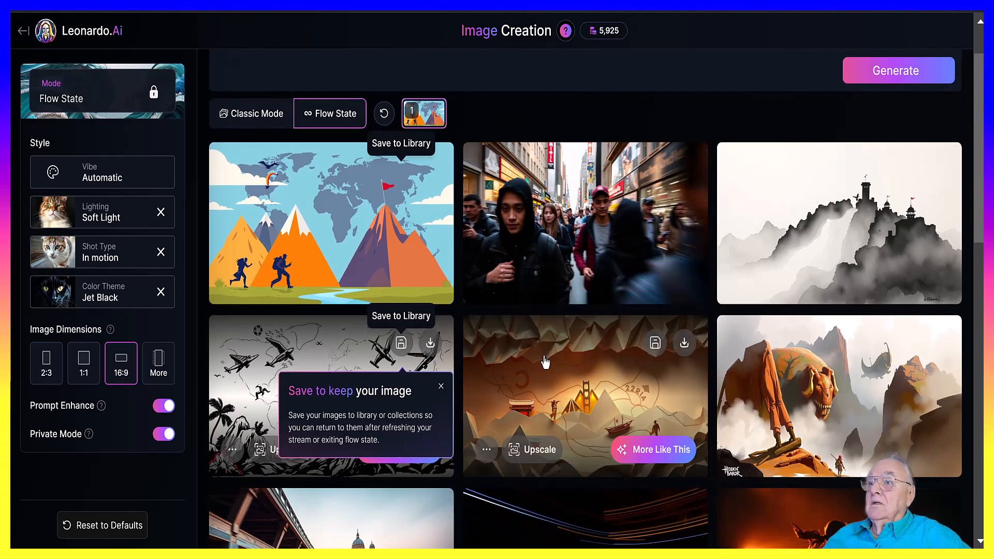
pyautogui.scroll(-5, 537, 358)
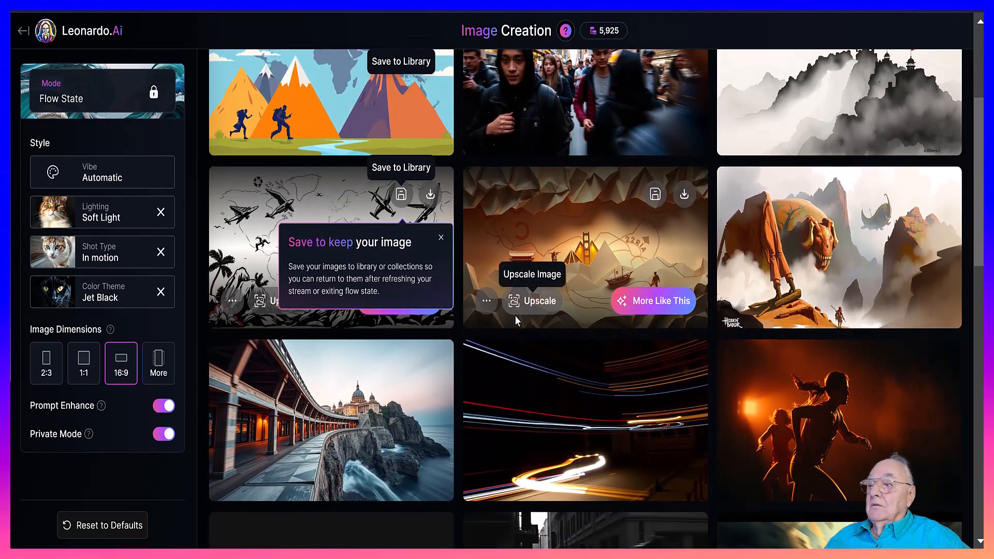
pyautogui.scroll(-5, 518, 318)
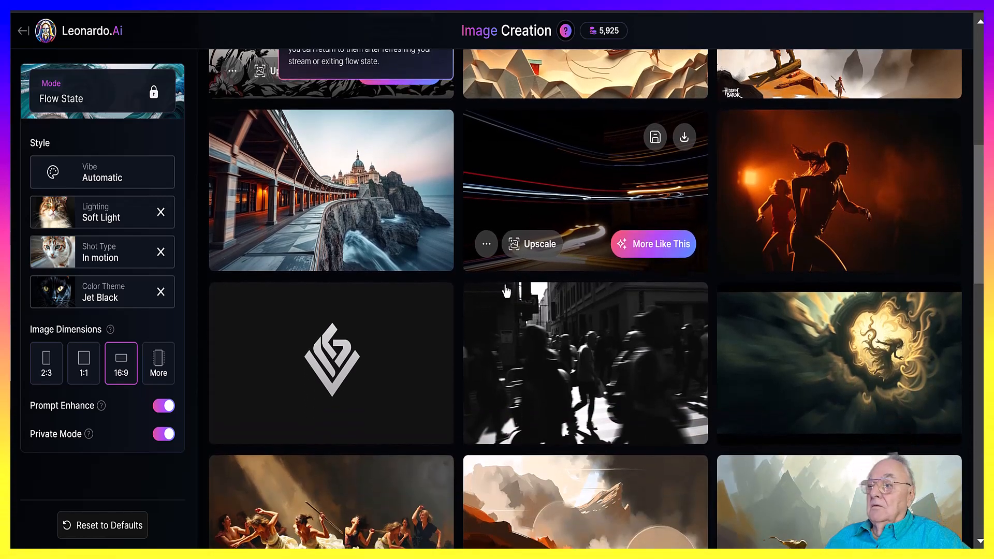
pyautogui.scroll(-4, 508, 282)
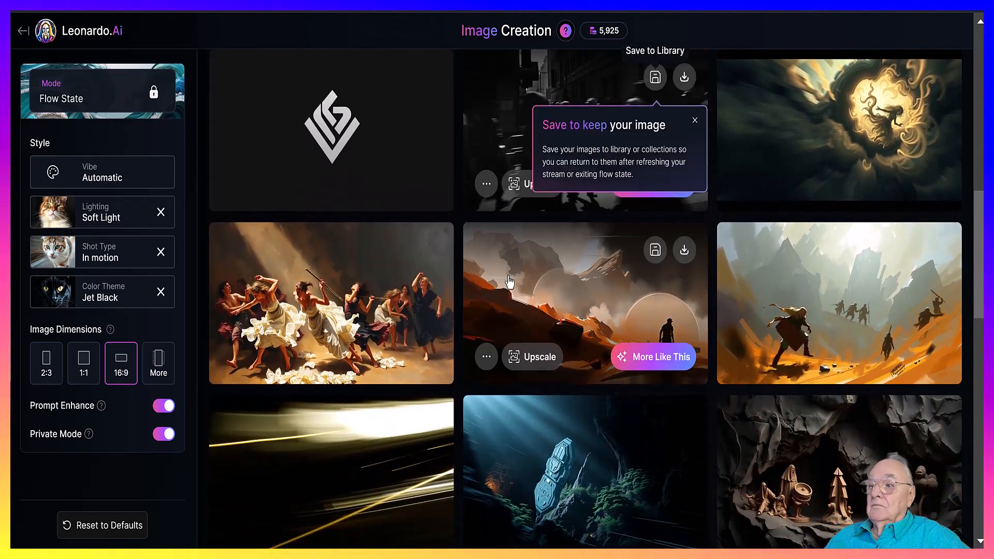
pyautogui.scroll(-1, 510, 280)
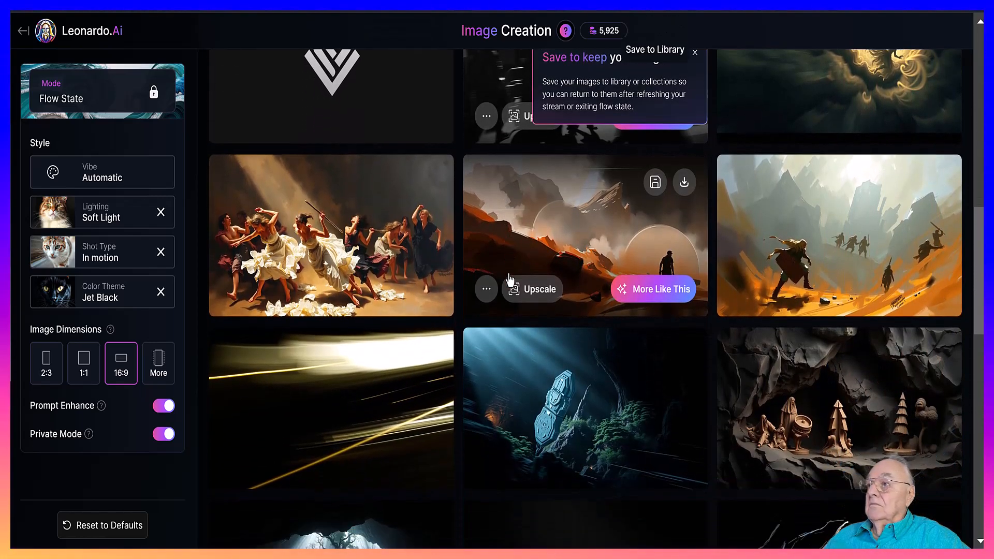
# Enlarge the orange desert image with the lone figure, page forward to the dark cave with waterfalls and trees, and save that cave to the library
pyautogui.click(555, 239)
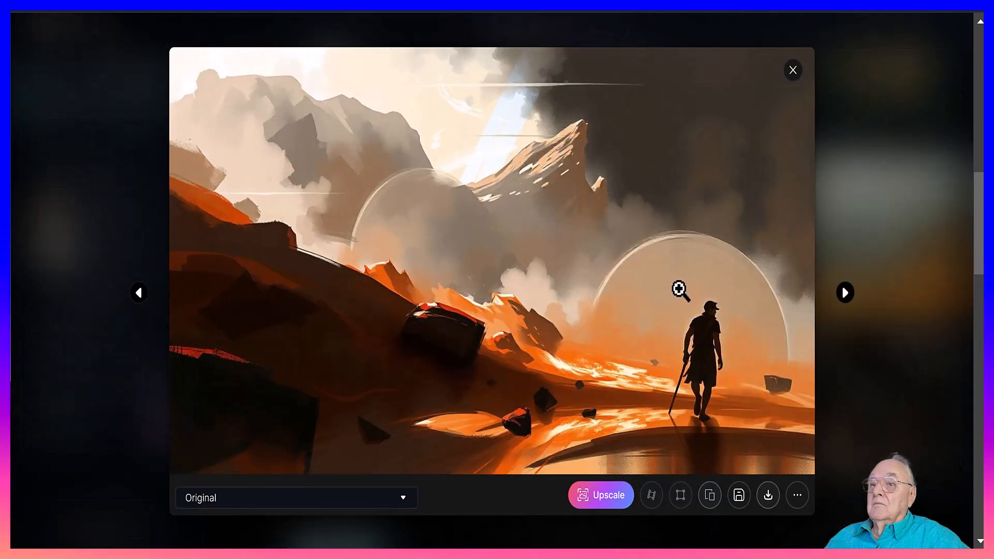
pyautogui.click(852, 293)
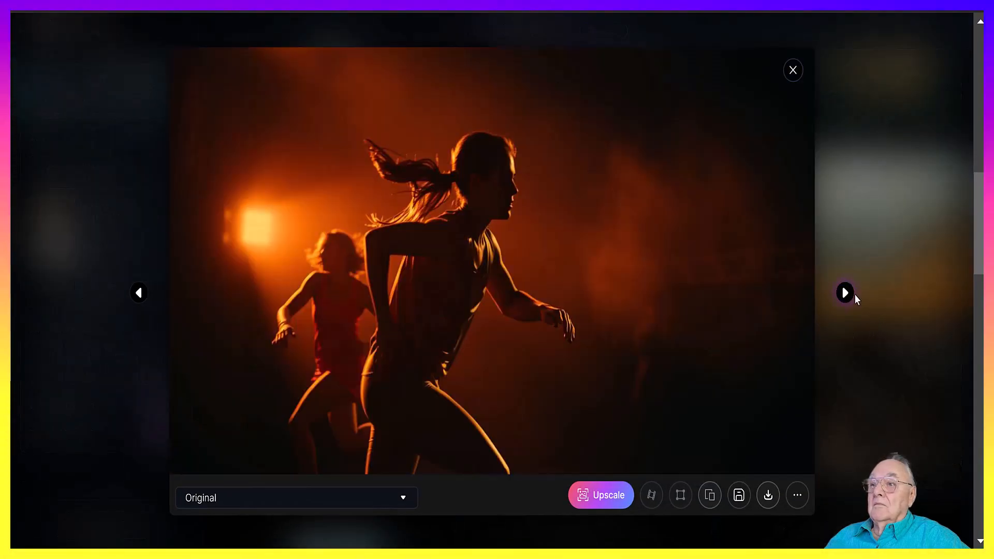
pyautogui.click(852, 294)
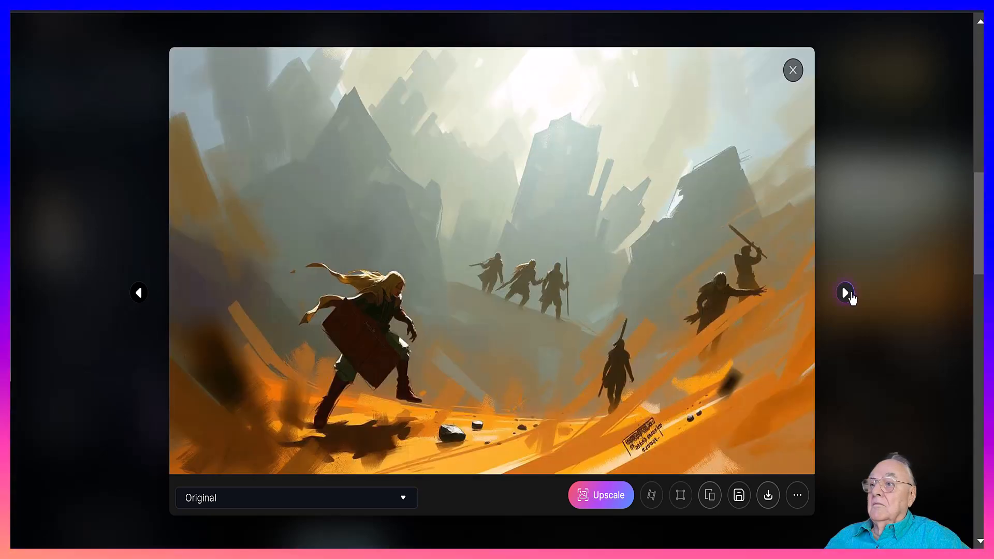
pyautogui.click(852, 294)
pyautogui.click(852, 294)
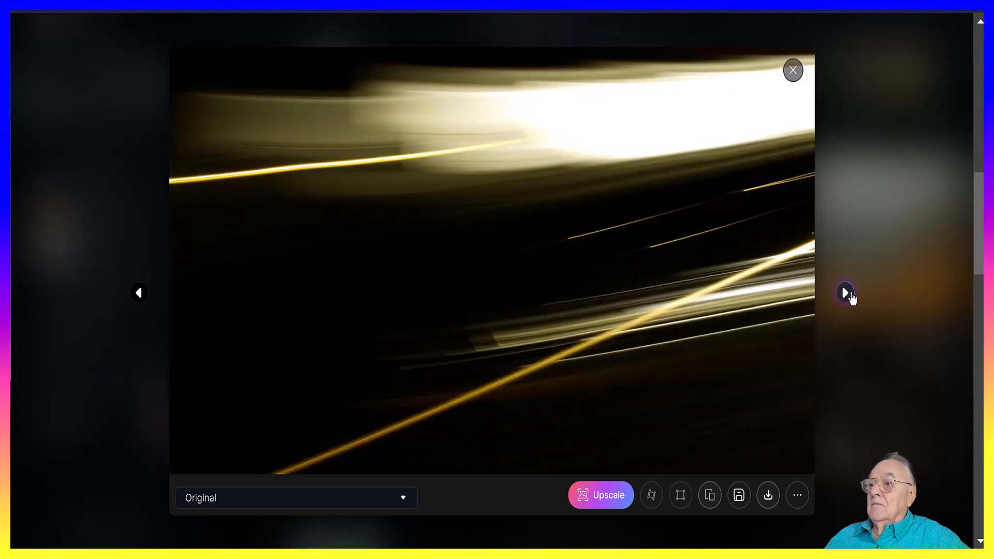
pyautogui.click(853, 295)
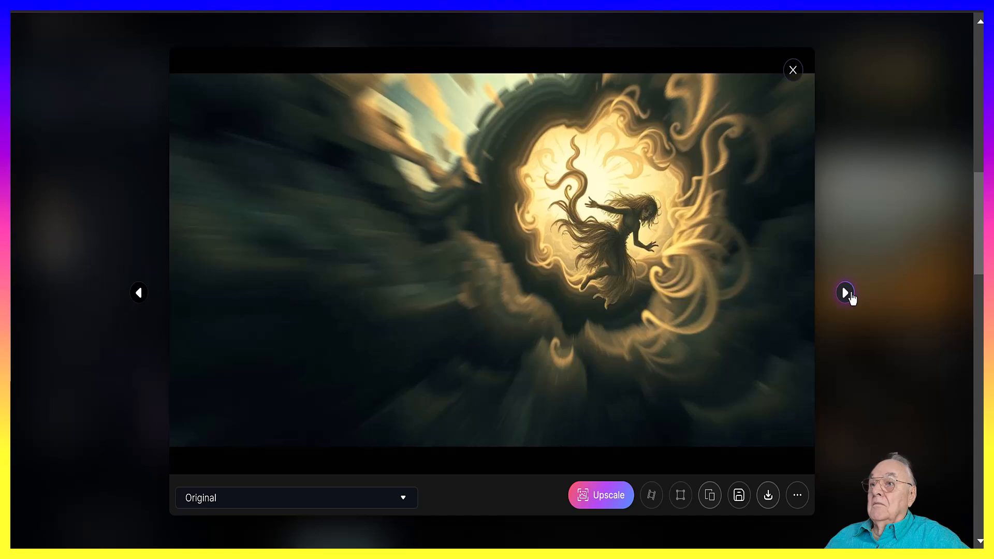
pyautogui.click(852, 295)
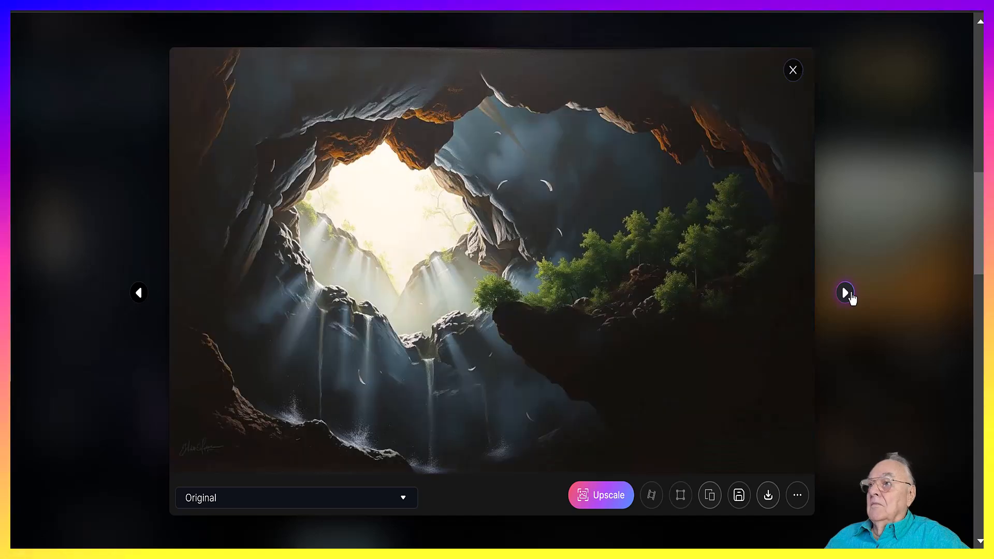
pyautogui.click(739, 500)
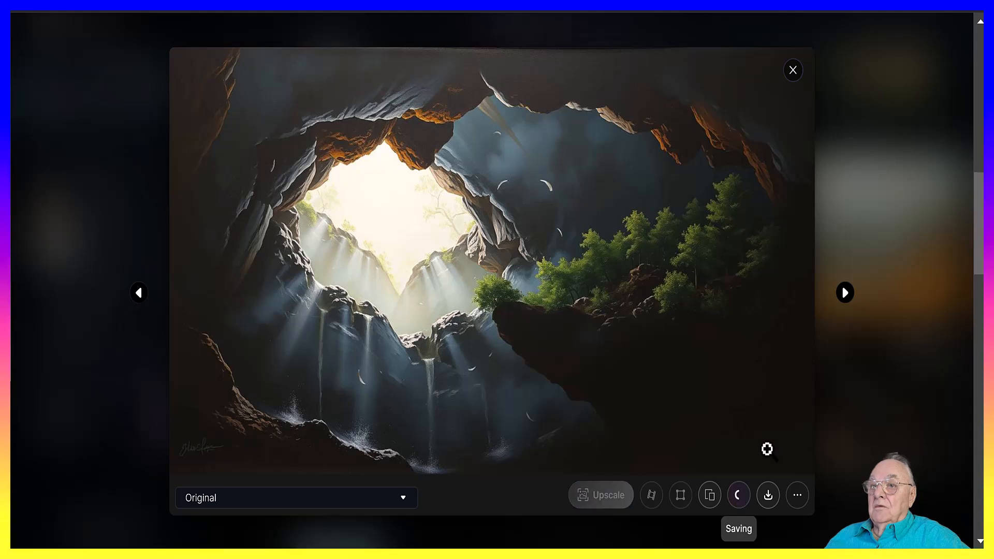
# Page through the cave and forest images after the waterfall cave to review them, and close the enlarged view
pyautogui.click(845, 293)
pyautogui.click(845, 293)
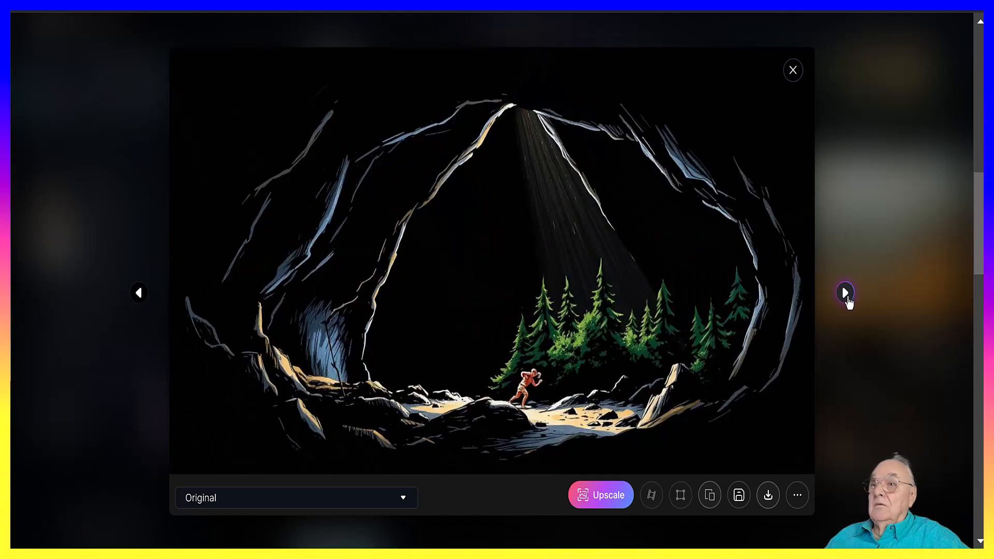
pyautogui.click(845, 293)
pyautogui.click(846, 293)
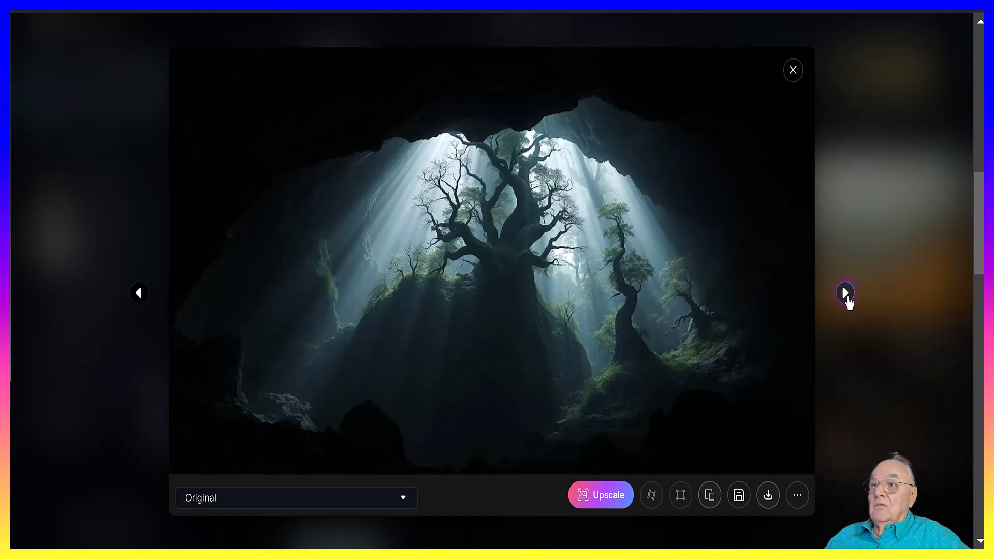
pyautogui.click(845, 294)
pyautogui.click(845, 293)
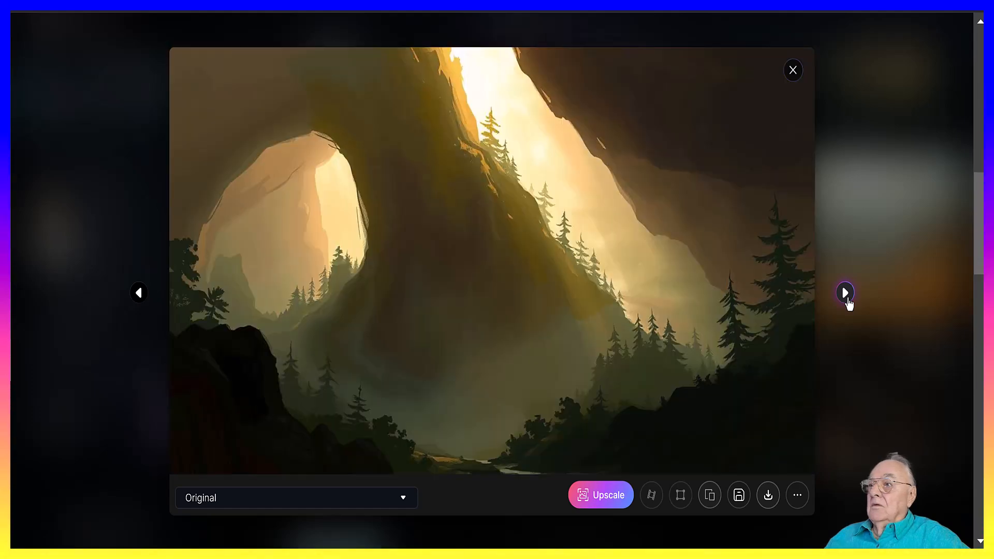
pyautogui.click(794, 70)
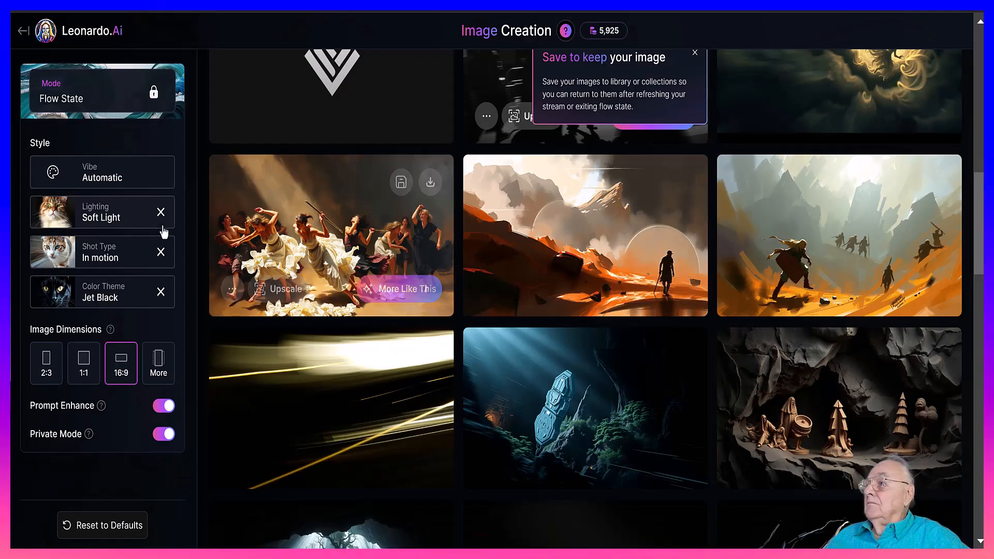
# Set the style to Tattoo vibe, Low Key lighting, Cinematic shot and Vibrant color theme with 1:1 dimensions, and generate a new stream
pyautogui.click(124, 252)
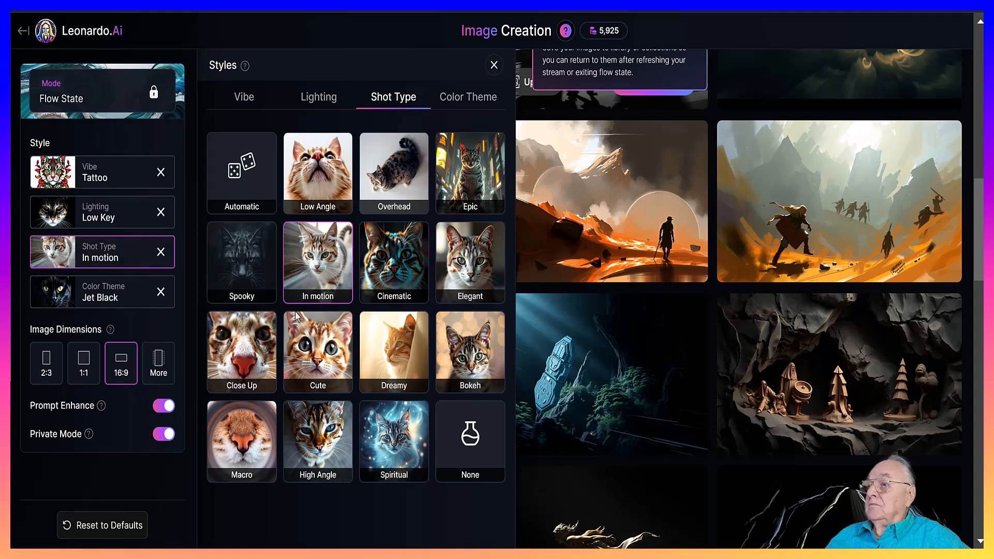
pyautogui.click(401, 282)
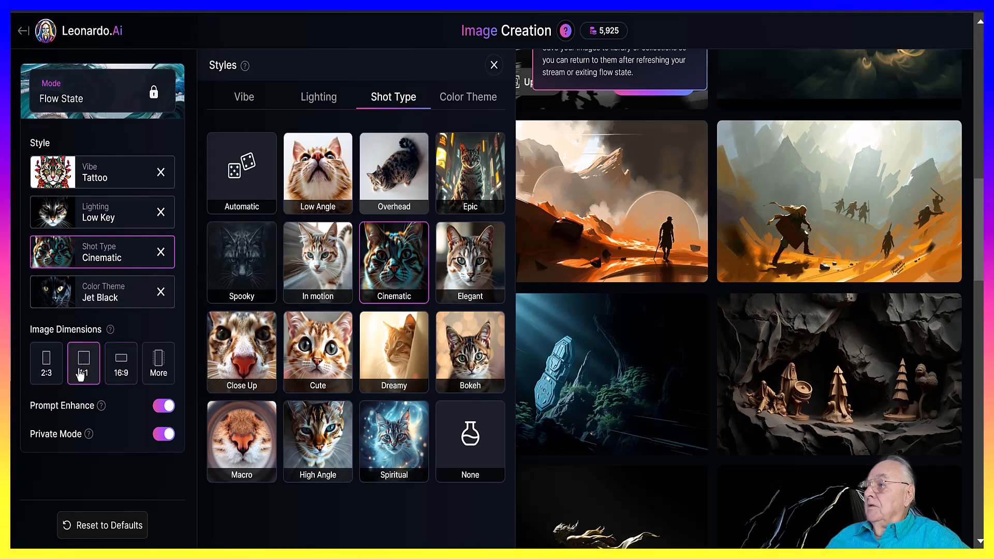
pyautogui.click(100, 305)
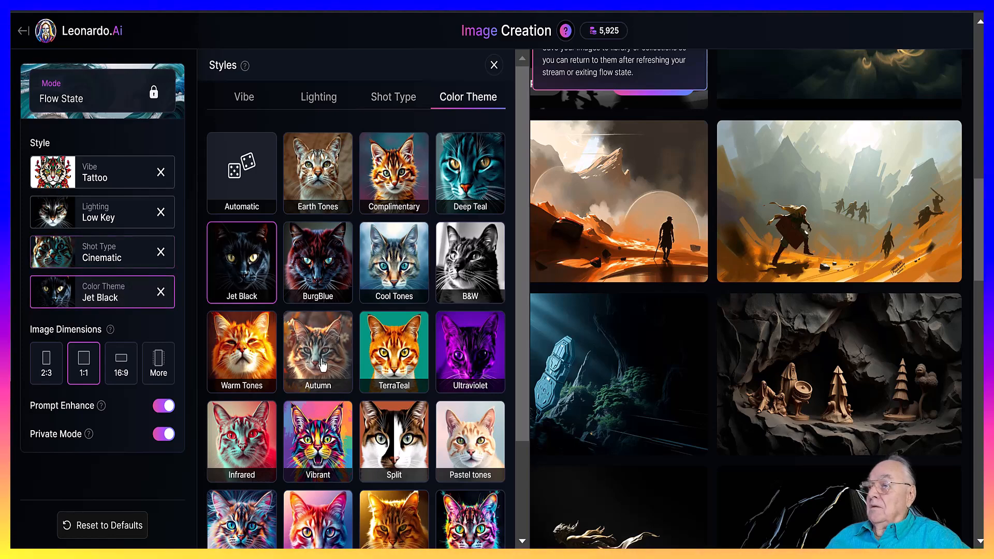
pyautogui.click(318, 441)
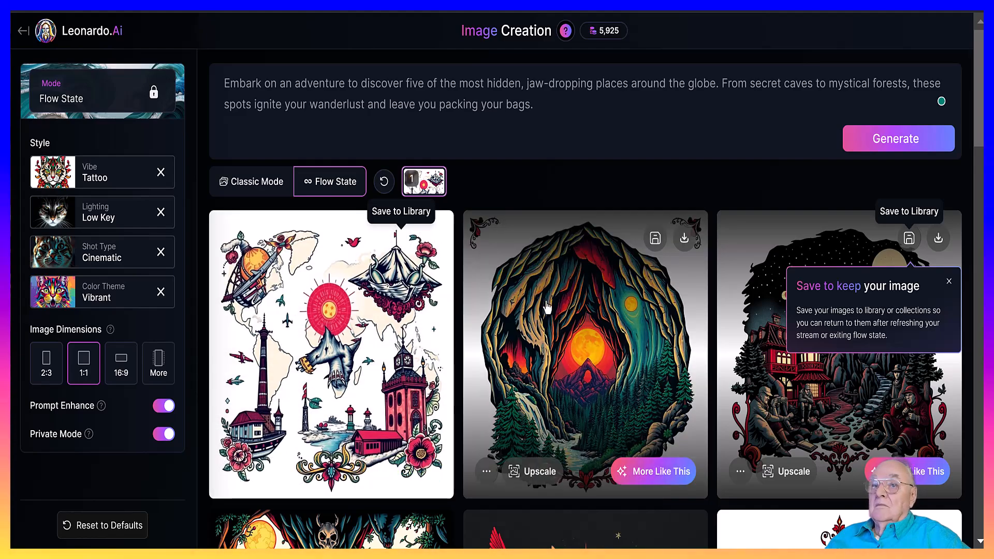
# Browse the Tattoo stream, enlarge the image of winged dragons above flowers, and page forward to the Hidden Location poster
pyautogui.scroll(-3, 548, 305)
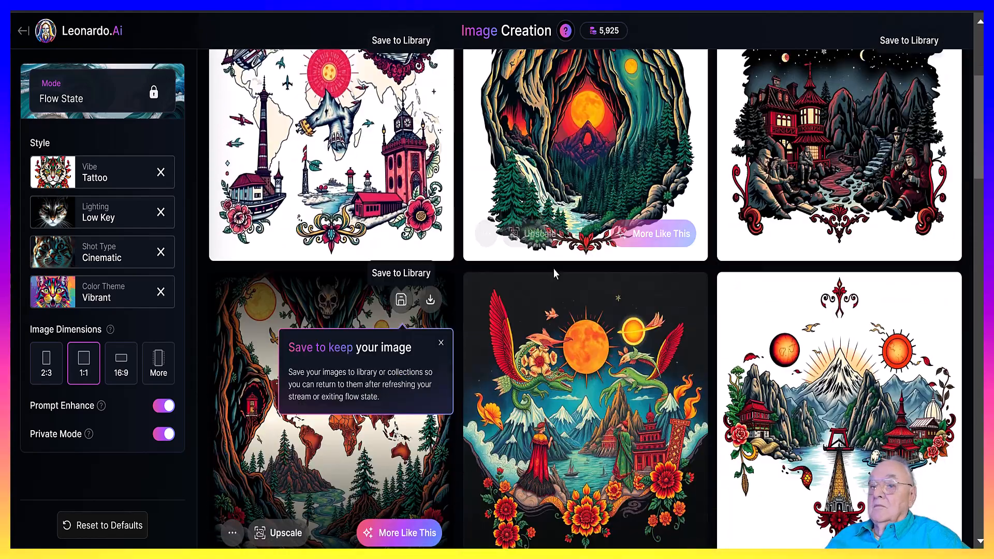
pyautogui.scroll(-2, 554, 269)
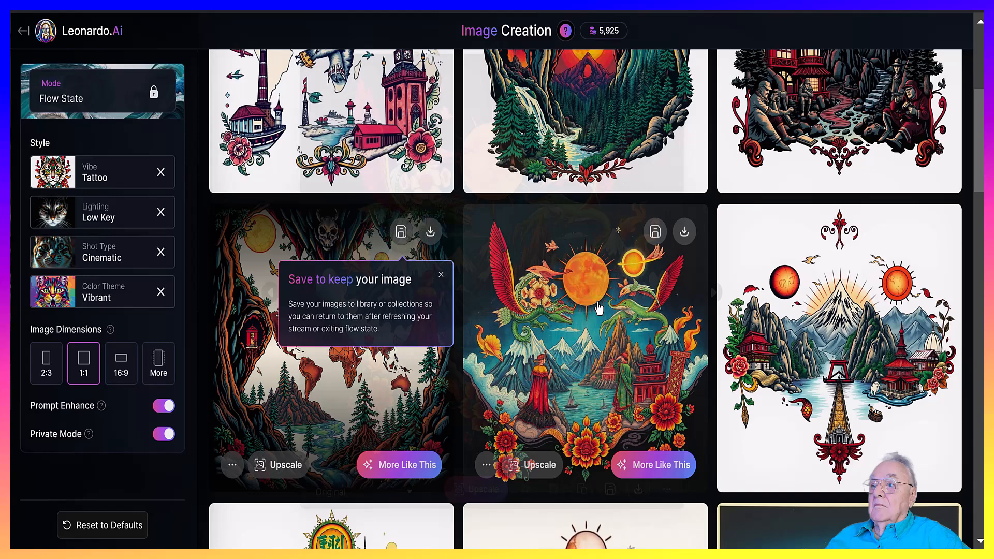
pyautogui.click(591, 290)
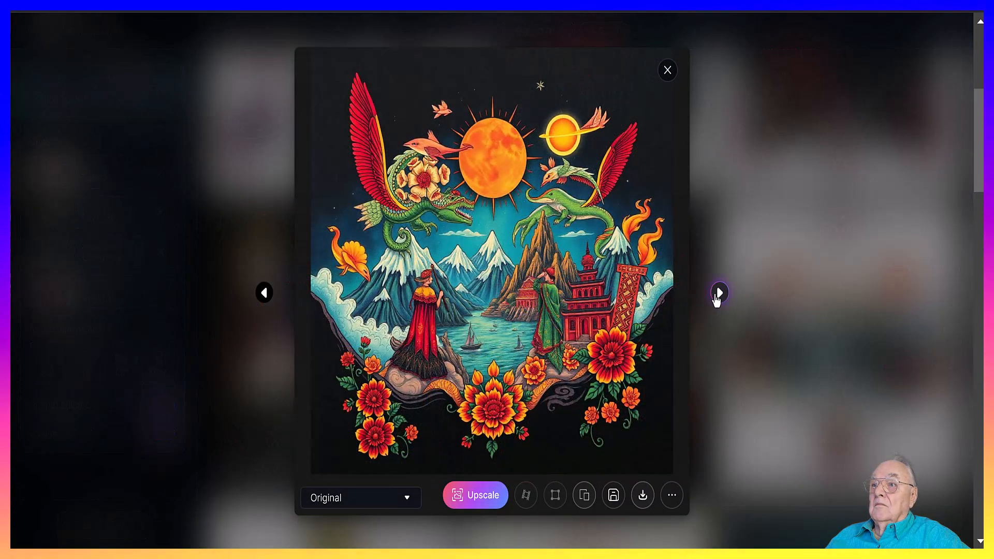
pyautogui.click(719, 294)
pyautogui.click(720, 294)
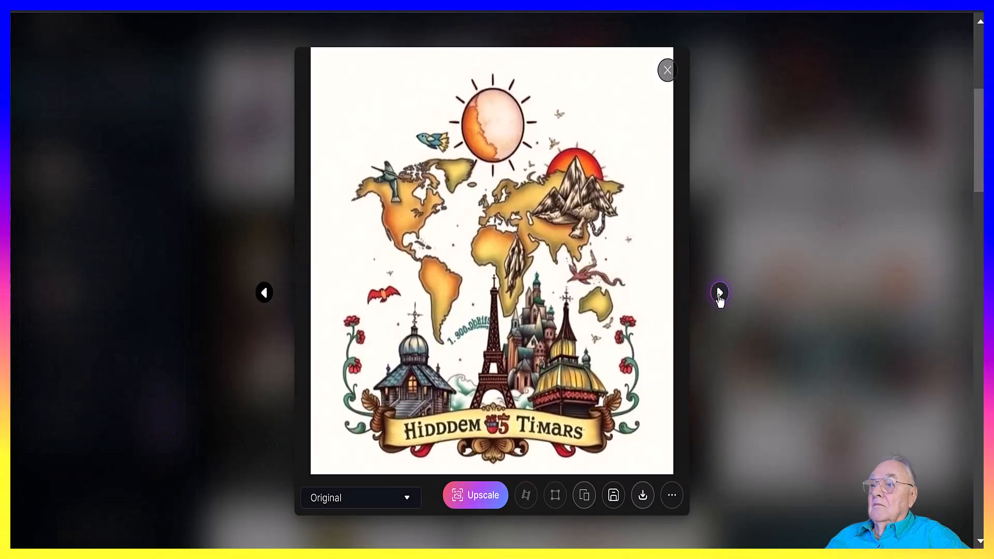
pyautogui.click(719, 294)
pyautogui.click(720, 293)
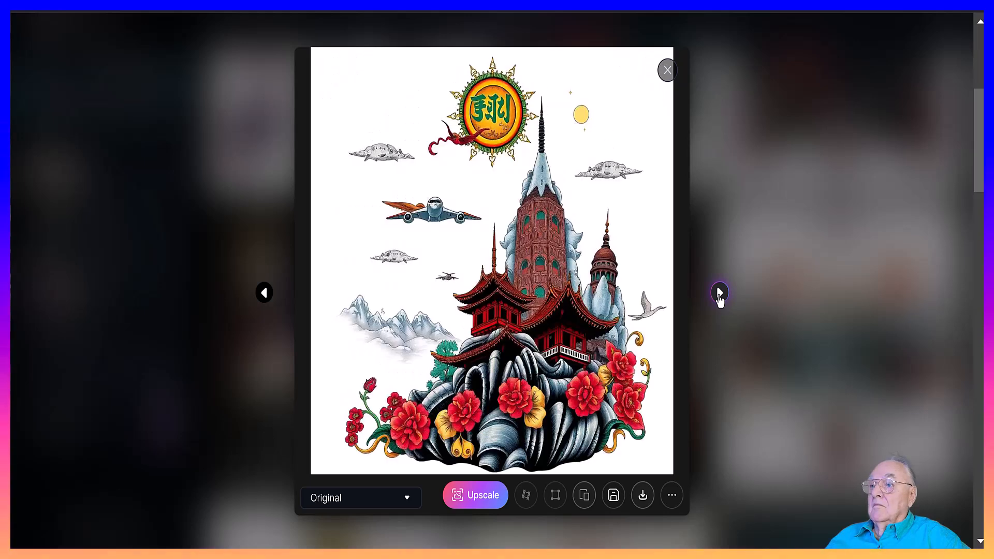
pyautogui.click(719, 294)
pyautogui.click(720, 293)
pyautogui.click(720, 293)
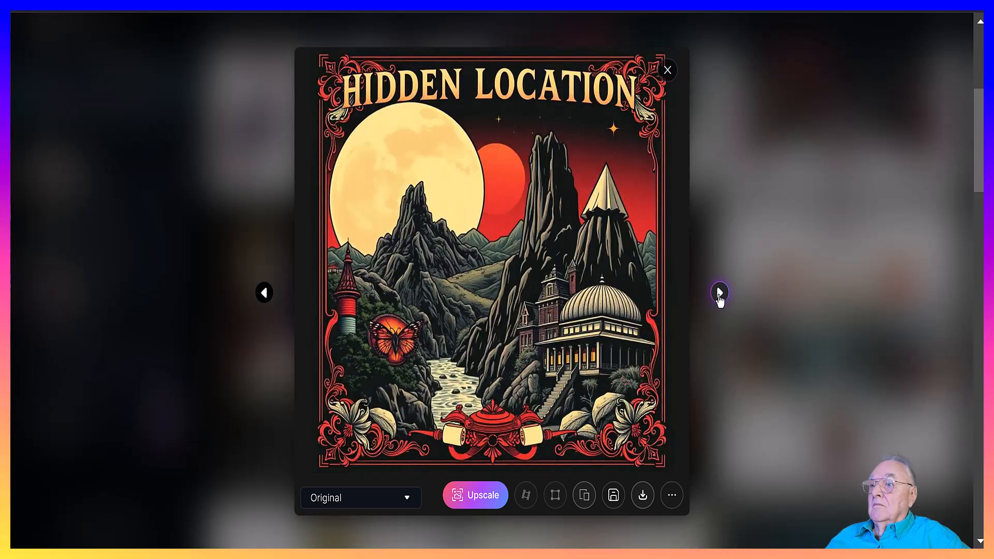
# Page forward to the cave opening onto a forest valley and snowy peak, save that image to the library, and close the enlarged view
pyautogui.click(720, 294)
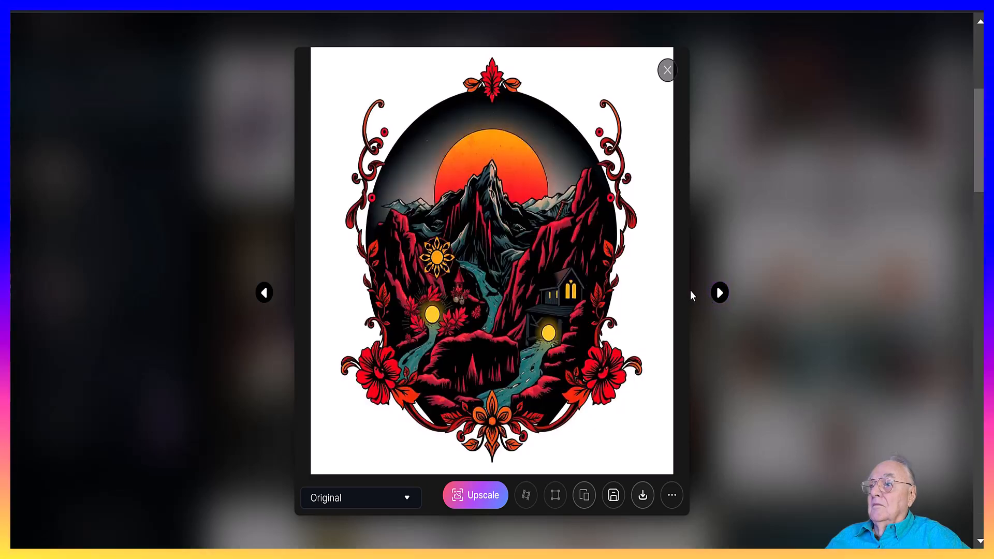
pyautogui.click(719, 294)
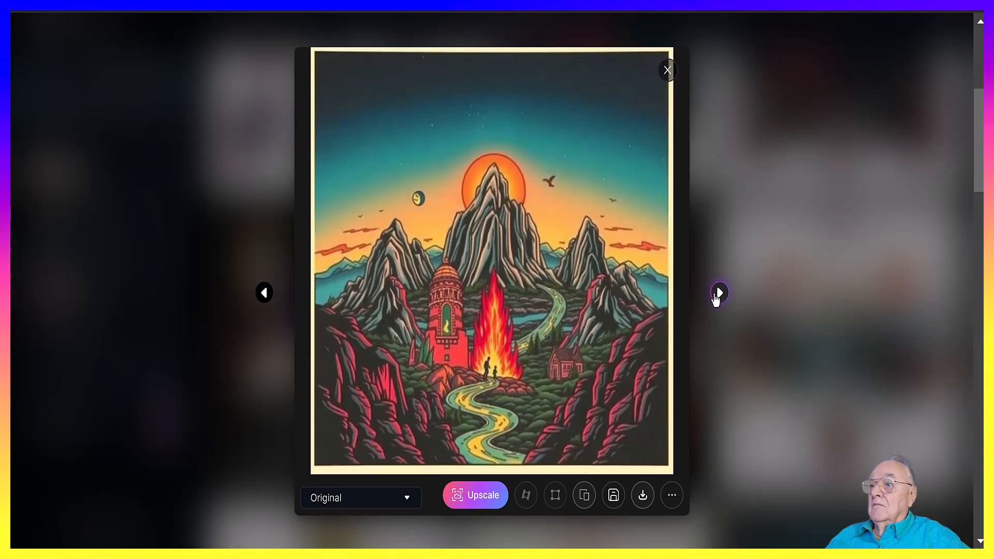
pyautogui.click(719, 294)
pyautogui.click(719, 294)
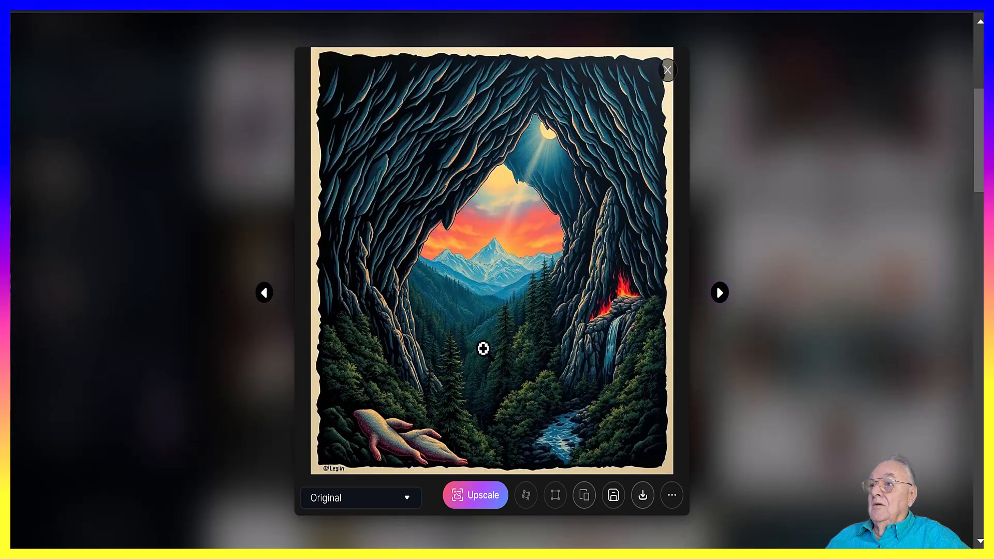
pyautogui.click(612, 504)
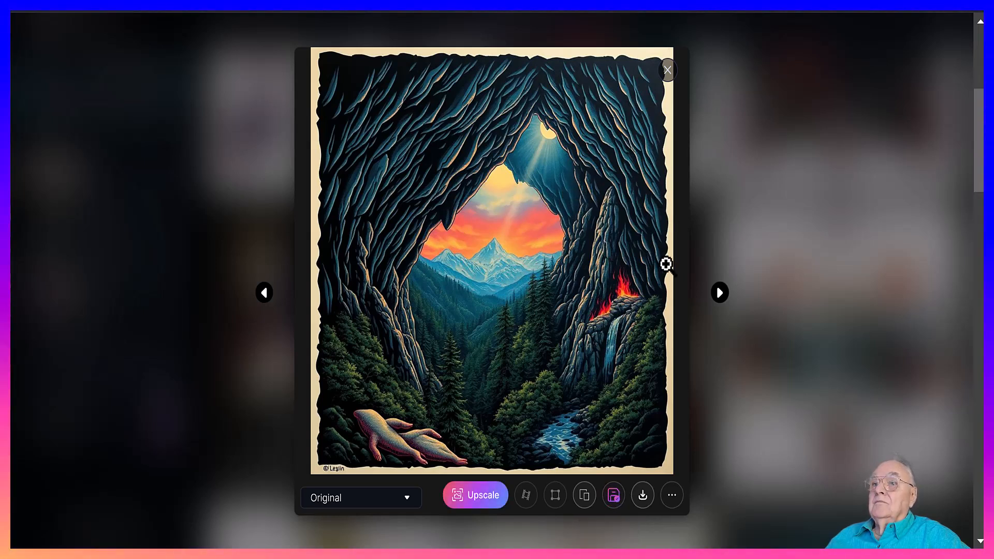
pyautogui.scroll(5, 710, 139)
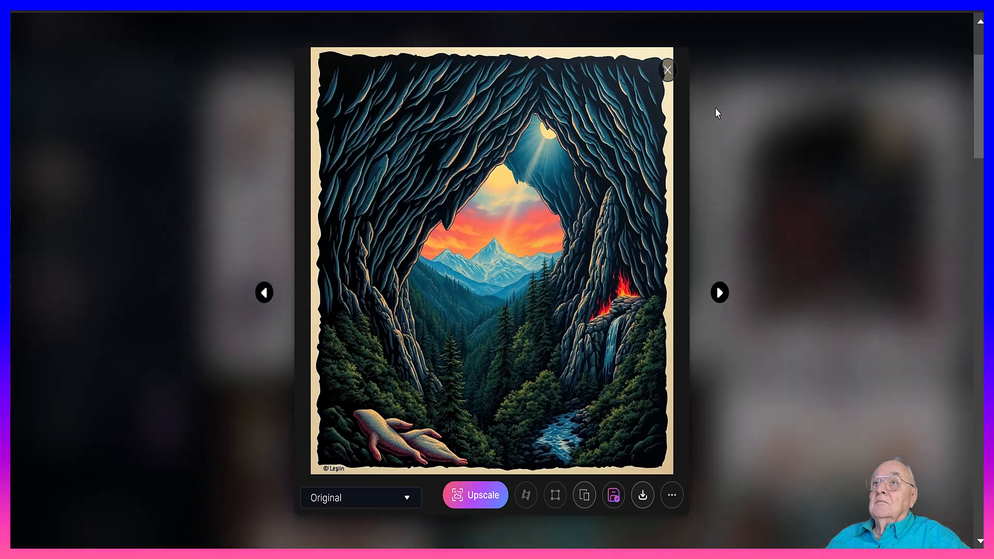
pyautogui.click(668, 71)
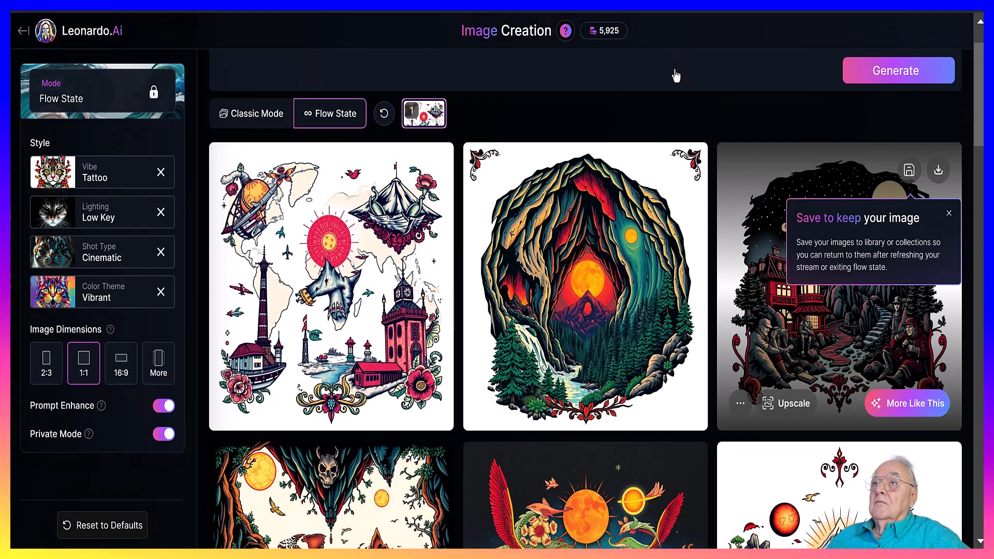
# Set the vibe to Pro Photo, lighting to Stormy, shot type to Spiritual and color theme to Automatic, and generate a new image stream
pyautogui.click(104, 172)
pyautogui.scroll(-3, 325, 345)
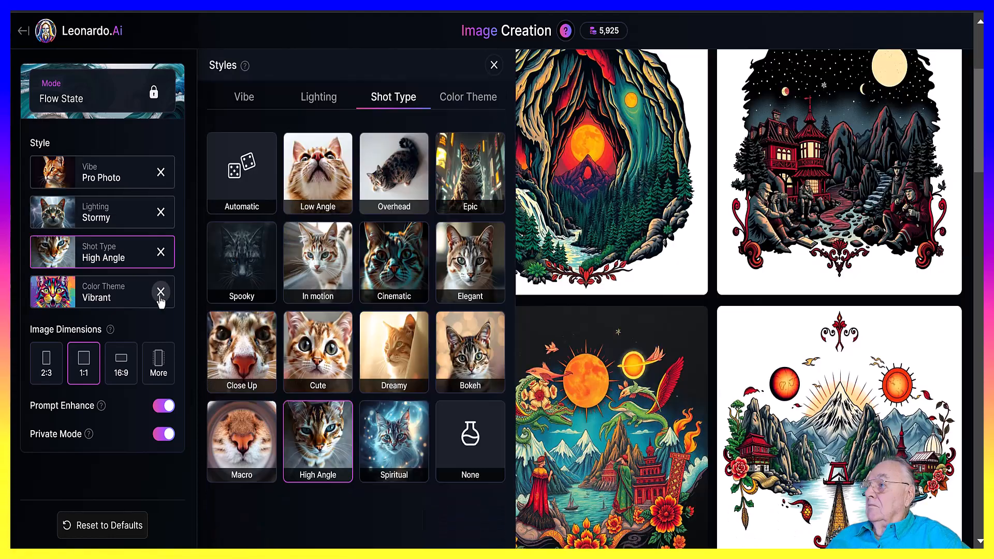
pyautogui.click(160, 291)
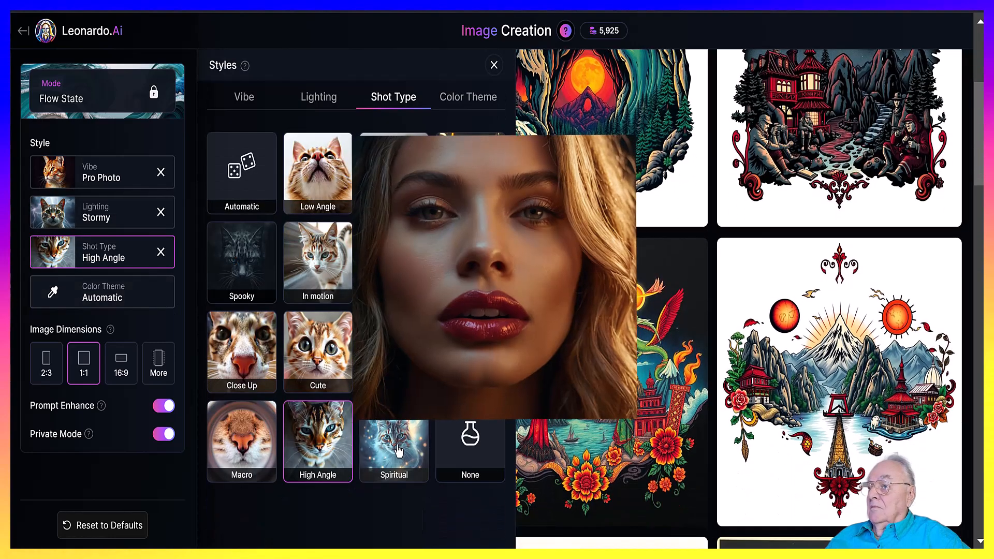
pyautogui.click(403, 450)
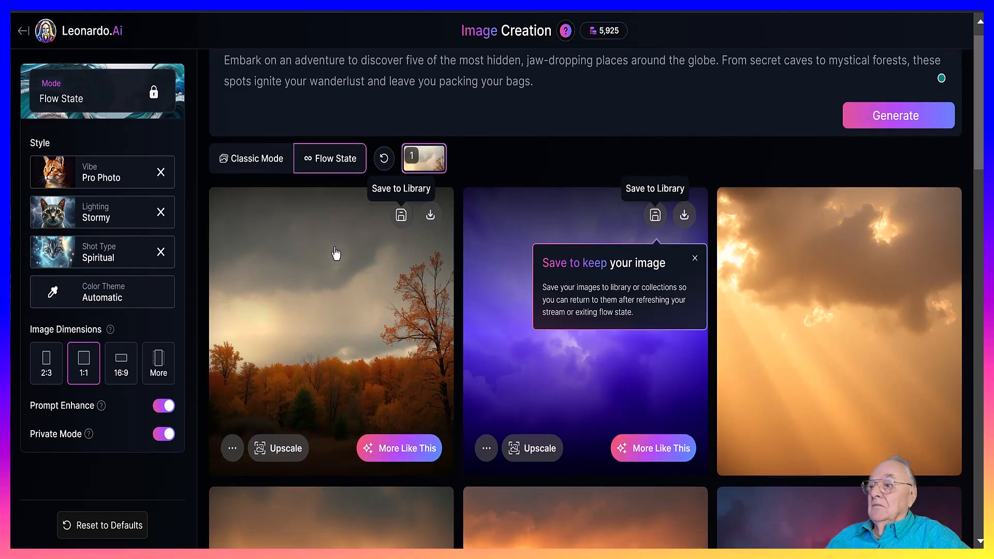
# Browse the Pro Photo, Stormy and Spiritual stream to examine how these styles shape the skies, caves and landscapes
pyautogui.scroll(-5, 337, 249)
pyautogui.scroll(-6, 338, 250)
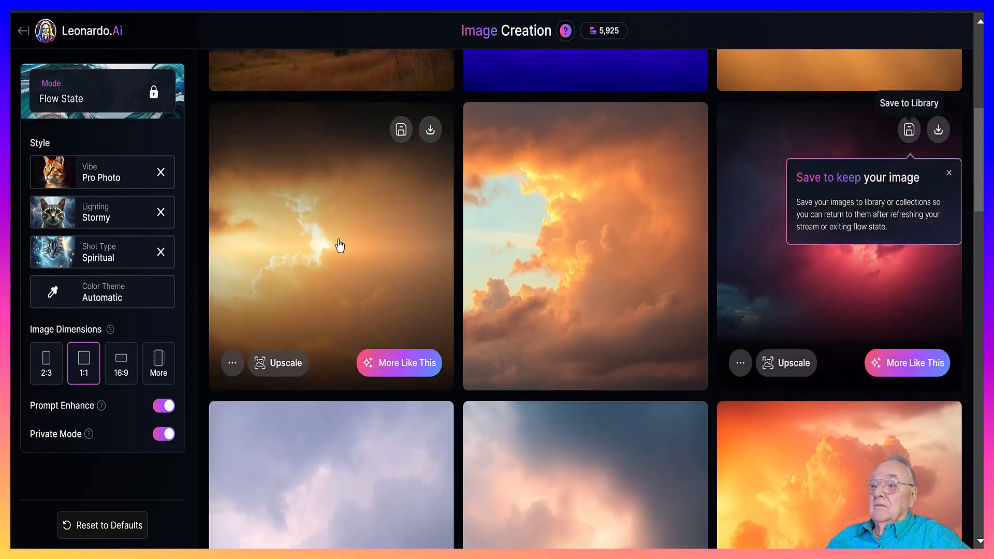
pyautogui.scroll(-9, 338, 239)
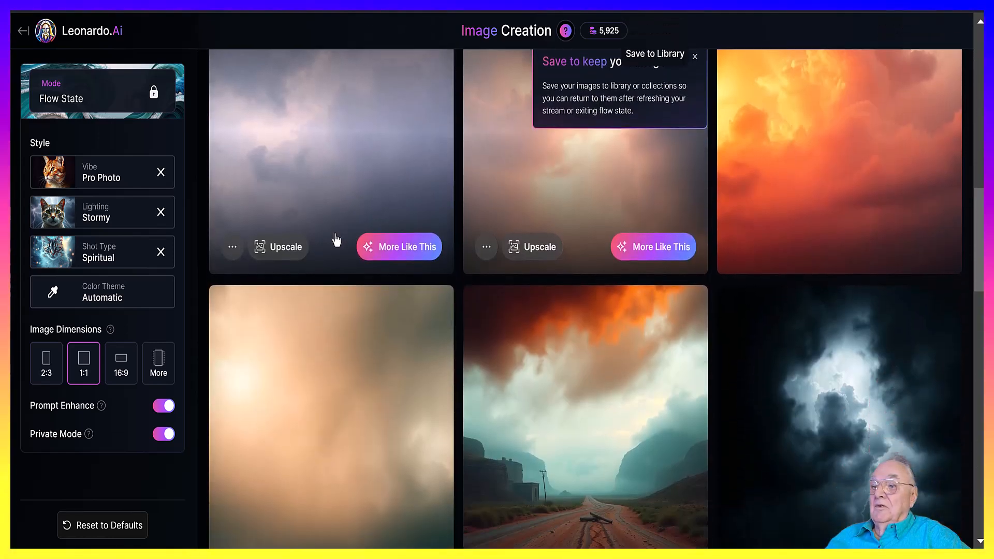
pyautogui.scroll(-7, 338, 241)
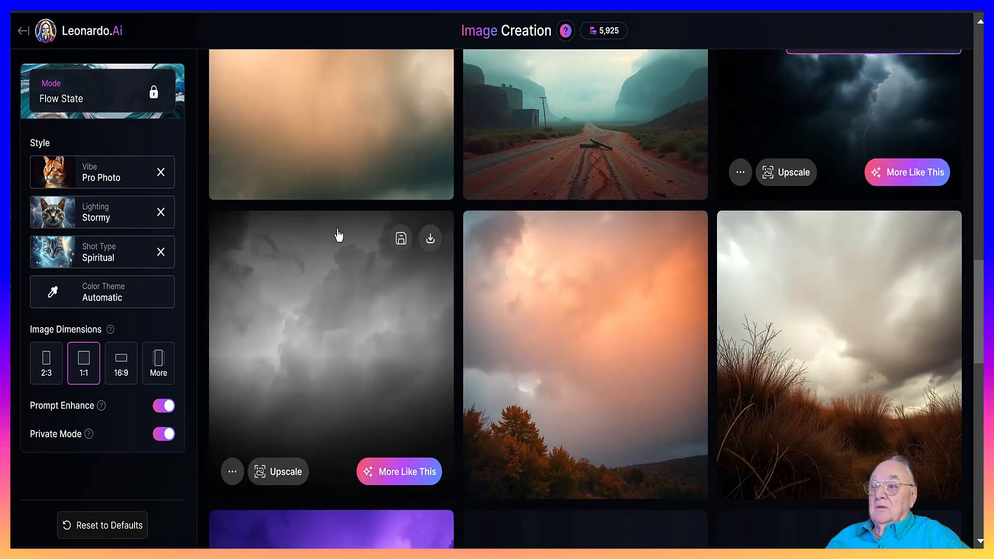
pyautogui.scroll(-4, 336, 234)
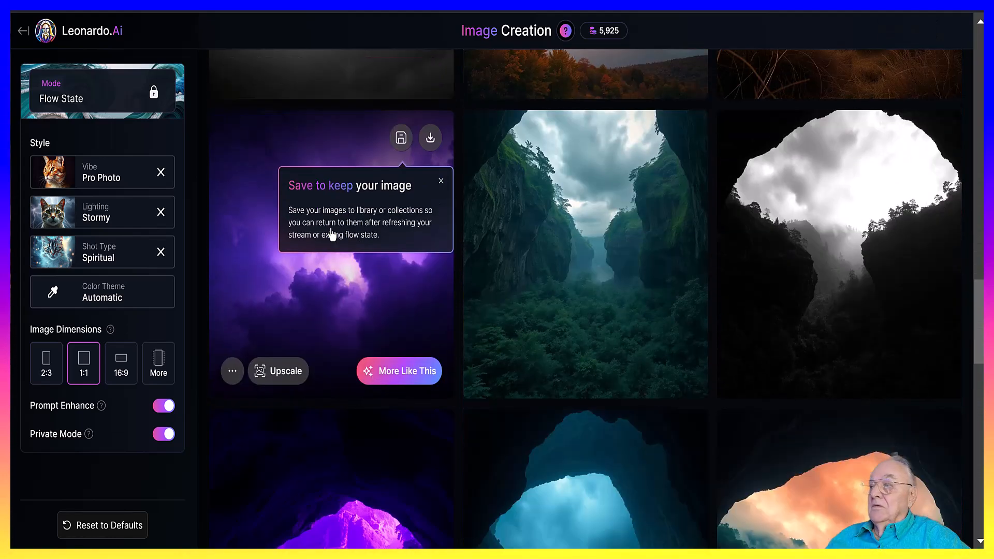
pyautogui.scroll(-5, 331, 235)
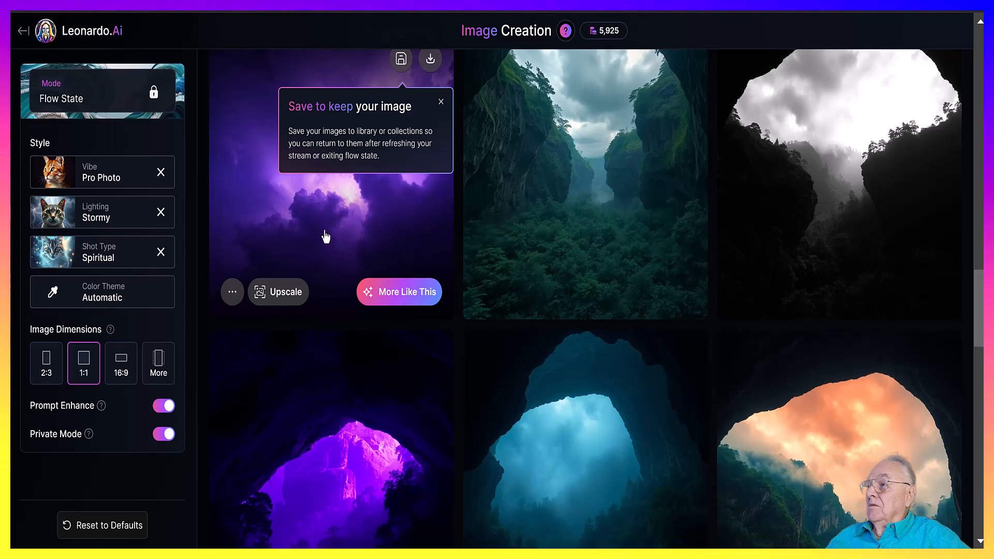
pyautogui.scroll(-6, 324, 239)
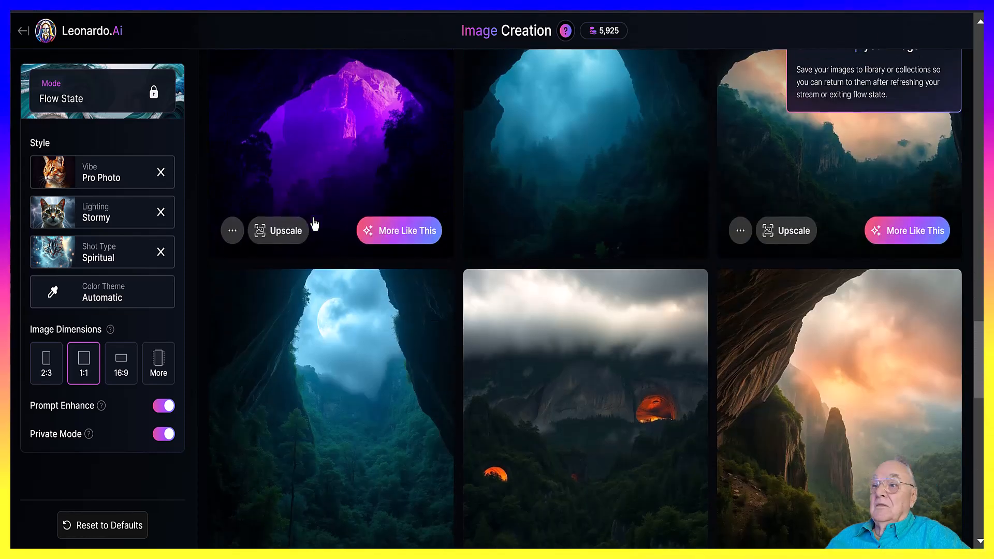
pyautogui.scroll(-8, 346, 243)
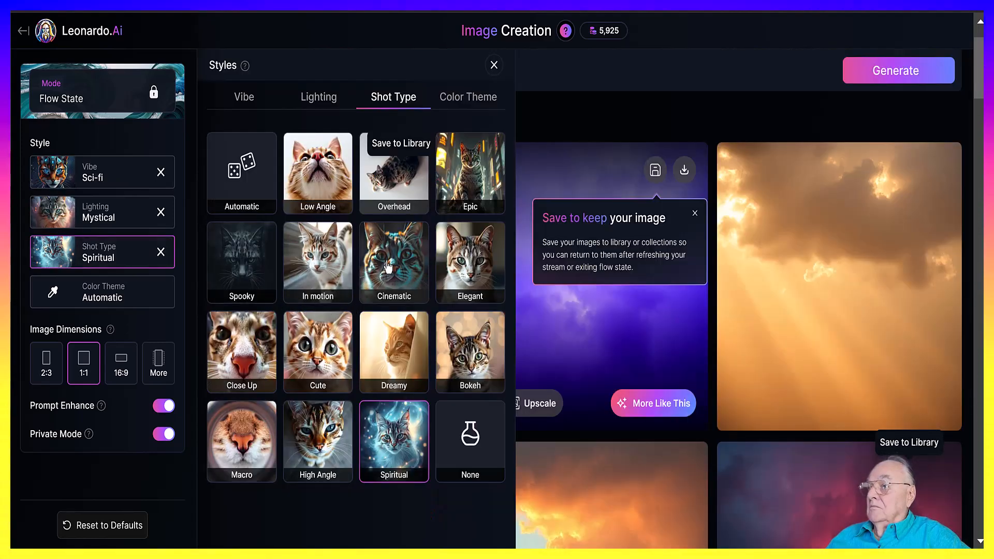
# Set the vibe to Sci-fi, lighting to Mystical and shot type to Cinematic, keep the color theme Automatic, and generate a new stream
pyautogui.click(140, 300)
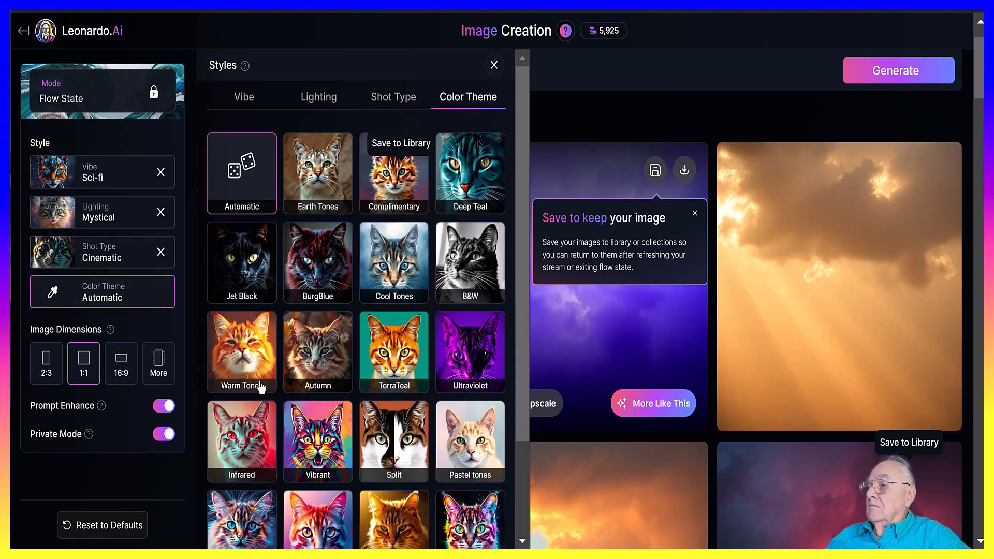
pyautogui.click(119, 299)
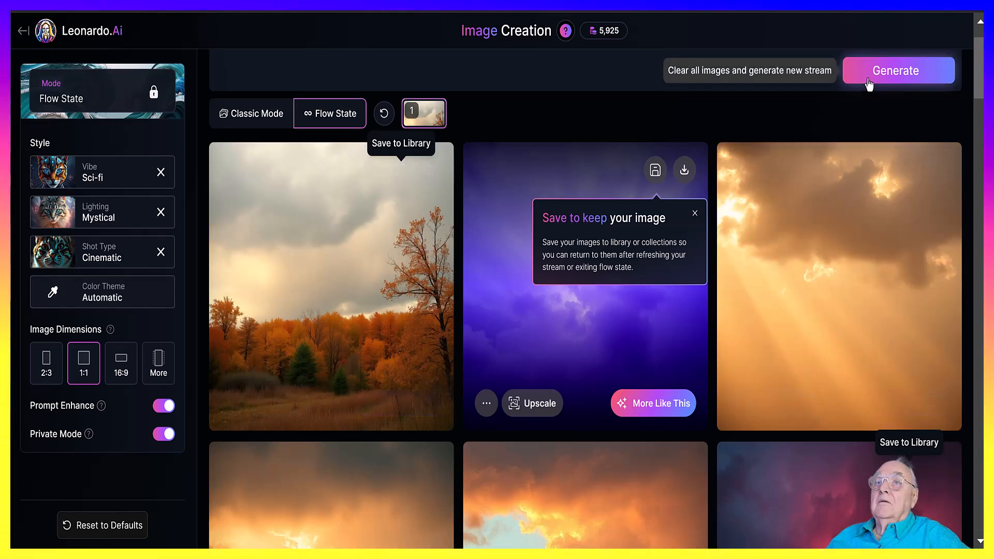
pyautogui.click(869, 83)
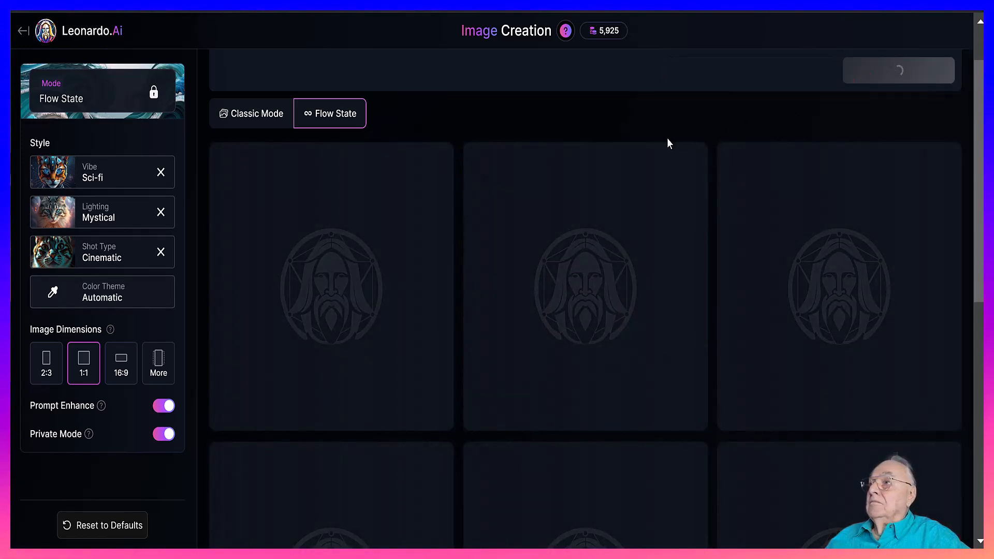
pyautogui.moveTo(602, 39)
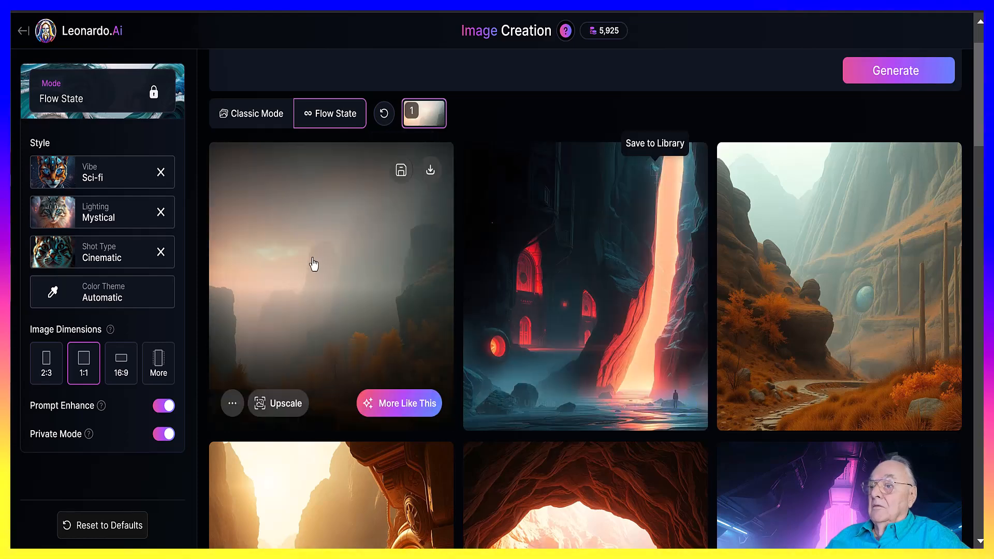
# Browse the Sci-fi, Mystical and Cinematic stream to examine the generated canyons, caves and alien landscapes
pyautogui.scroll(-3, 313, 266)
pyautogui.scroll(-7, 313, 266)
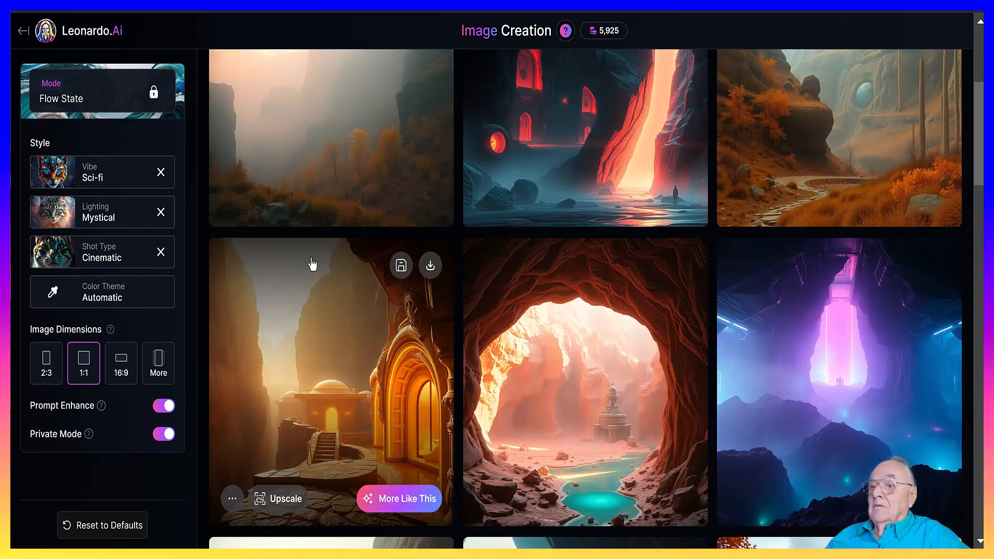
pyautogui.scroll(-2, 320, 265)
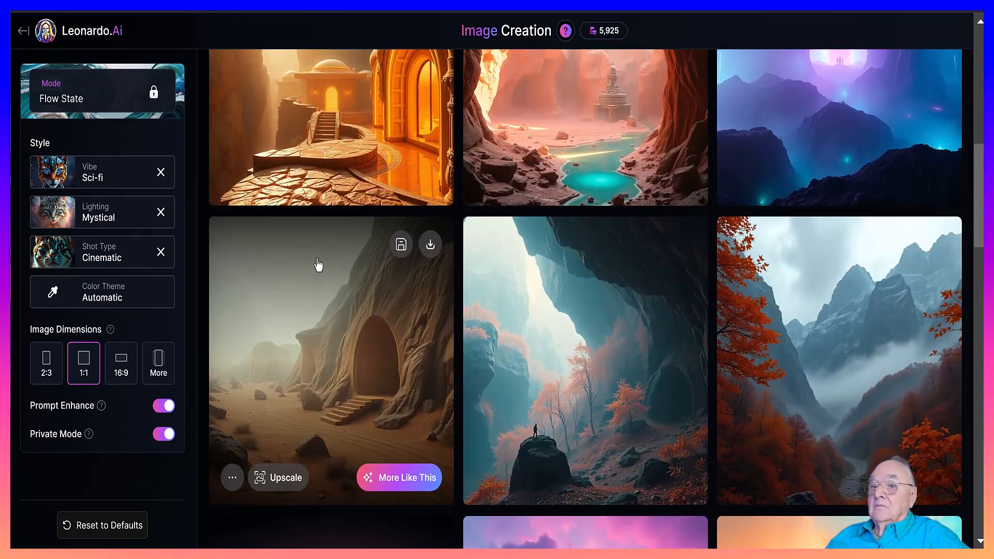
pyautogui.scroll(-6, 318, 265)
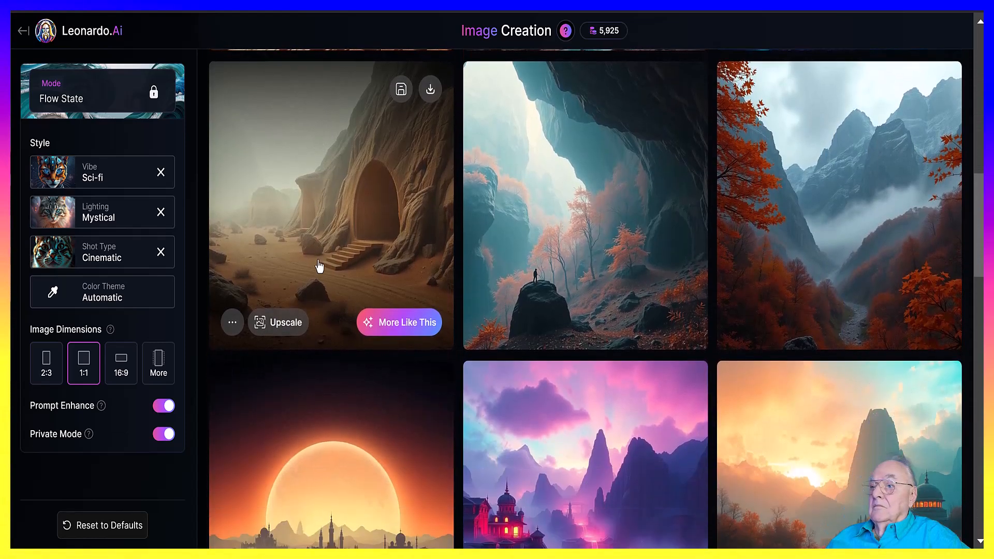
pyautogui.scroll(-8, 319, 262)
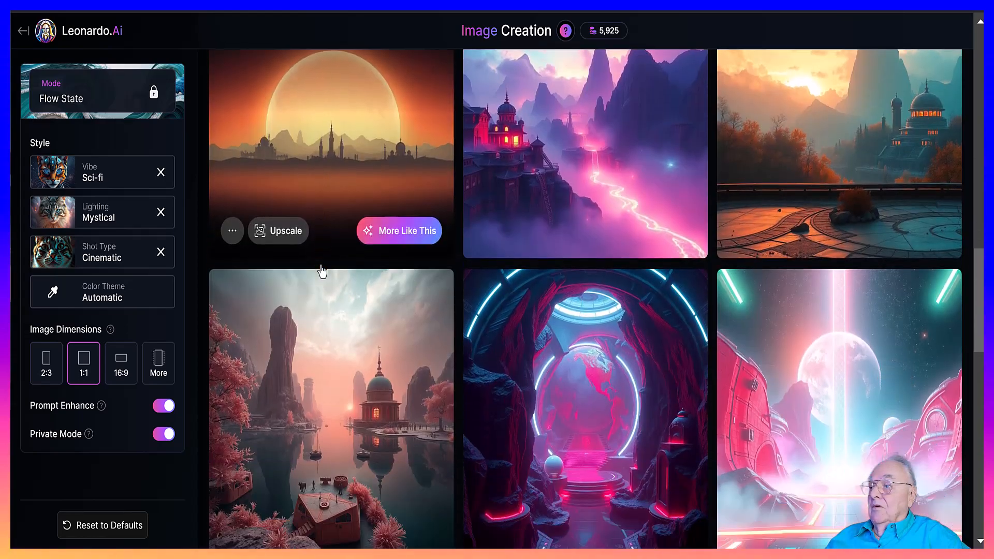
pyautogui.scroll(-5, 326, 280)
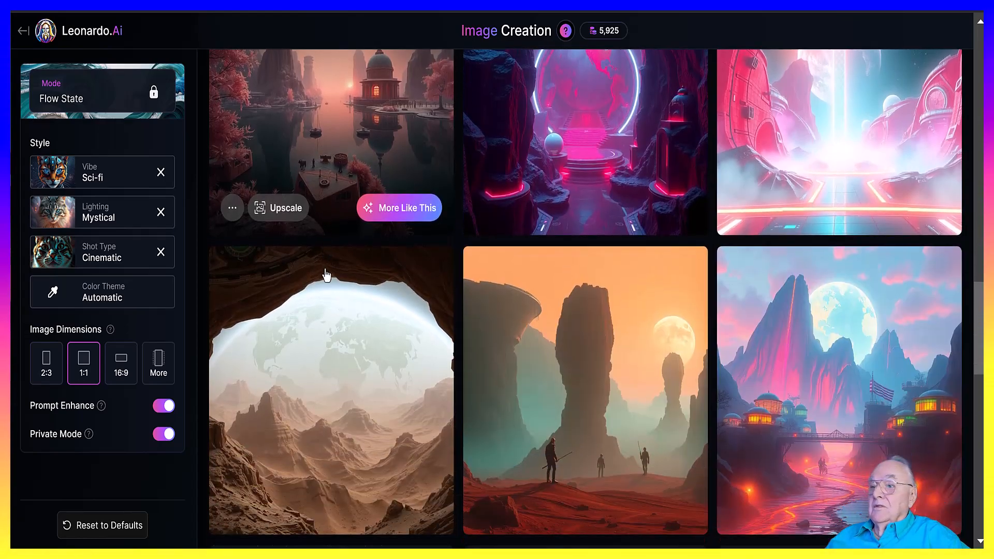
# Look through the remaining Sci-fi, Mystical and Cinematic images to examine their moons, desert rocks, glowing portals and misty forests
pyautogui.scroll(-3, 332, 284)
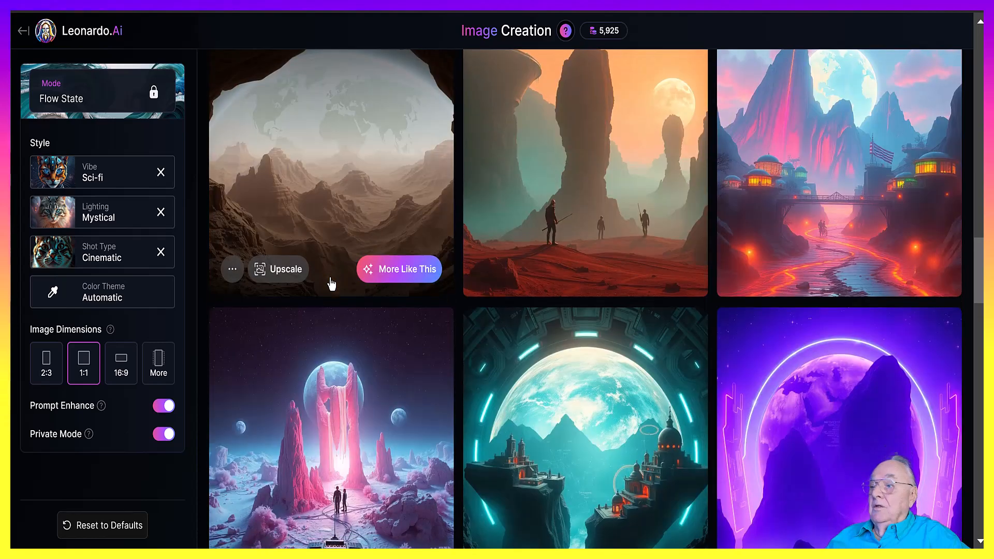
pyautogui.scroll(-2, 332, 284)
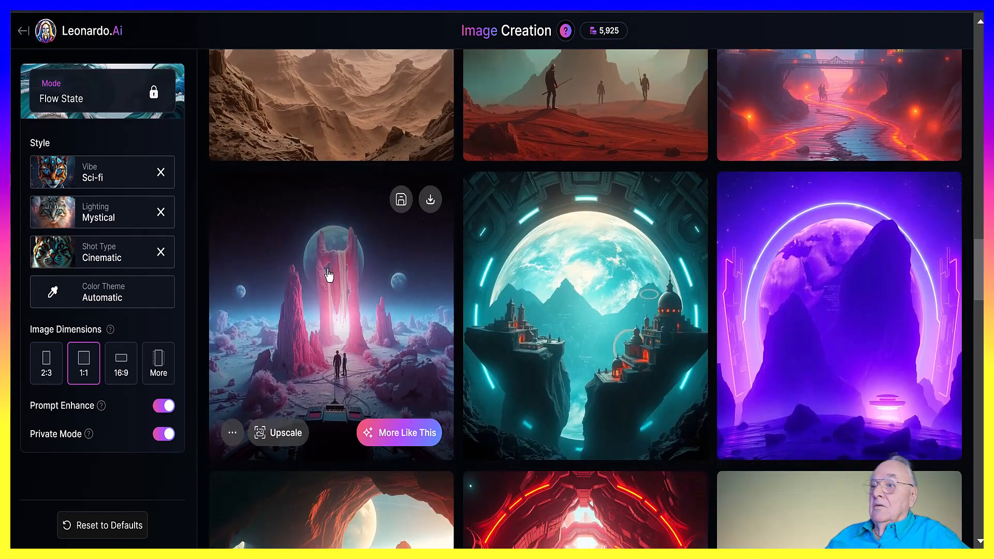
pyautogui.scroll(-5, 337, 276)
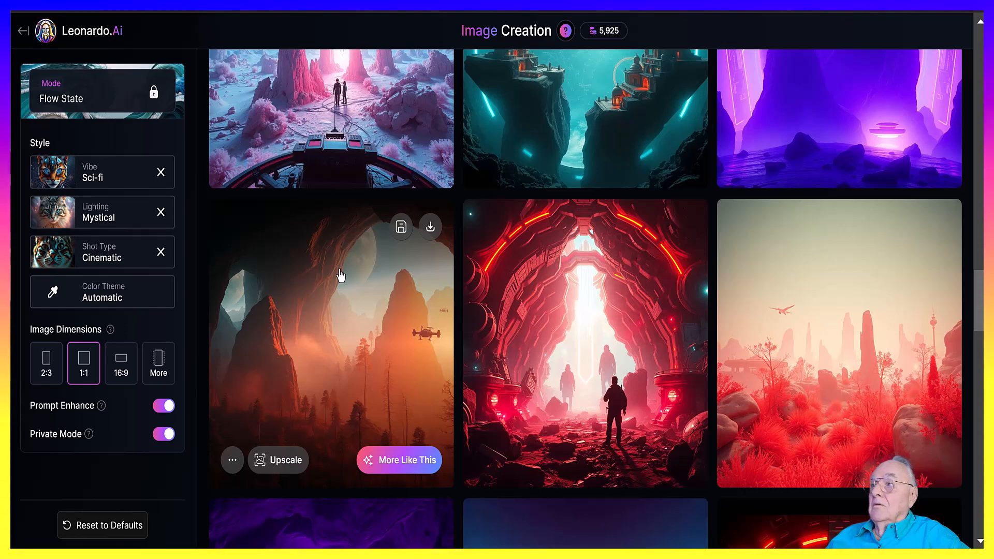
pyautogui.scroll(-4, 340, 276)
pyautogui.scroll(-4, 340, 276)
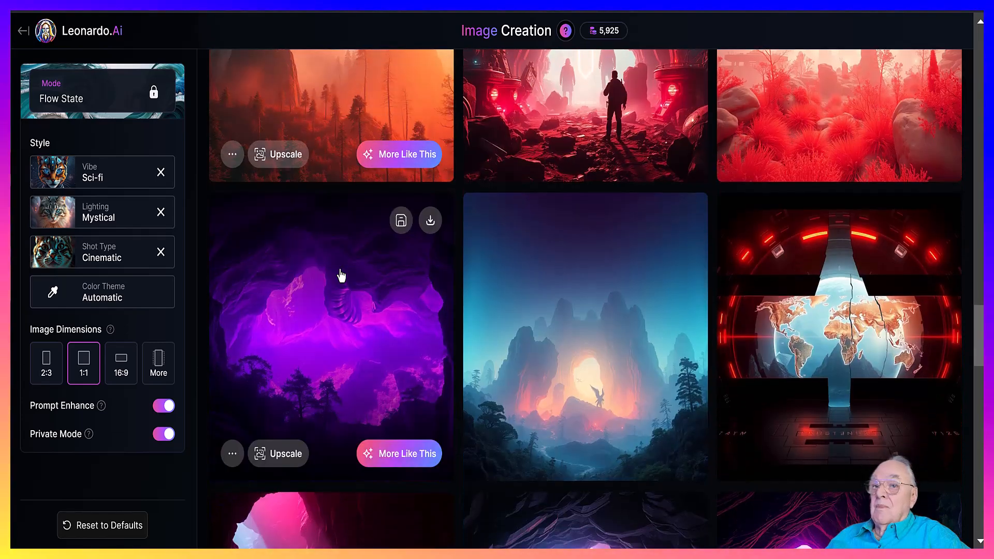
pyautogui.scroll(6, 353, 281)
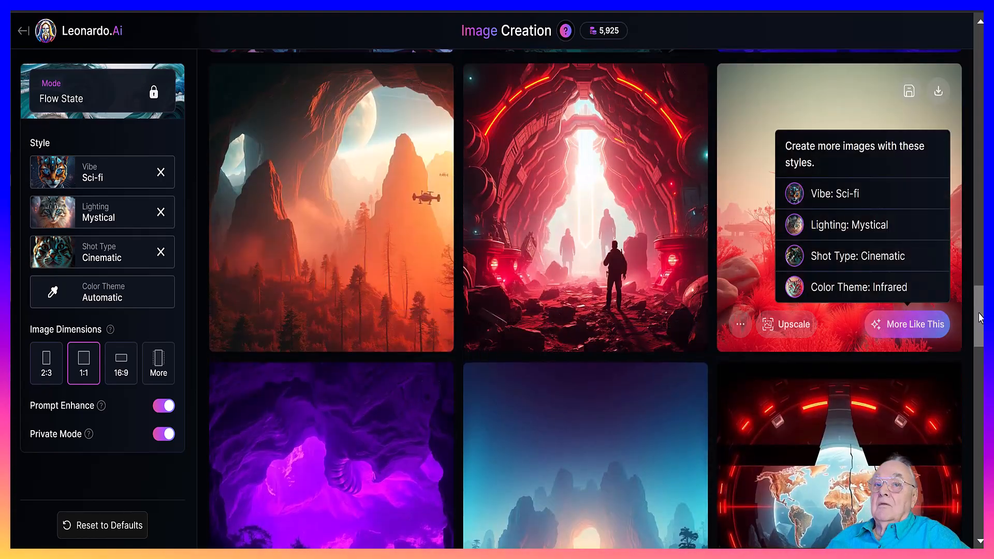
pyautogui.moveTo(978, 322); pyautogui.dragTo(977, 63)
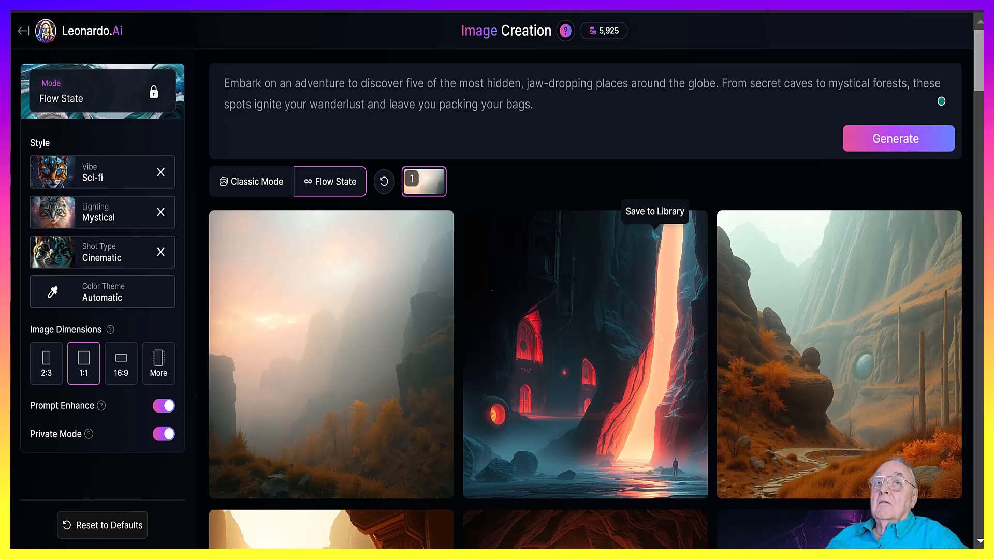
# Set the lighting to Stormy, shot type to Overhead and color theme to Jet Black, and generate a new image stream
pyautogui.click(114, 213)
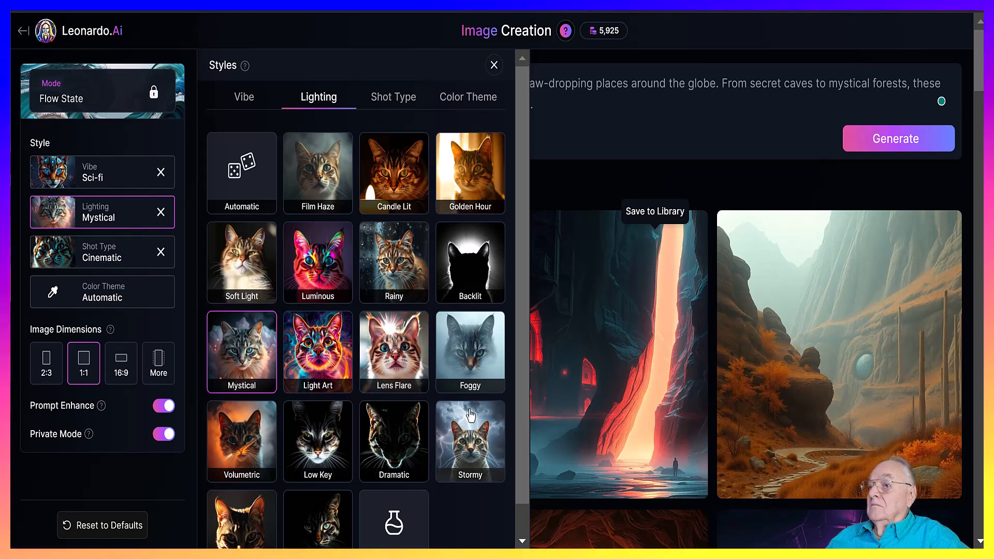
pyautogui.click(478, 432)
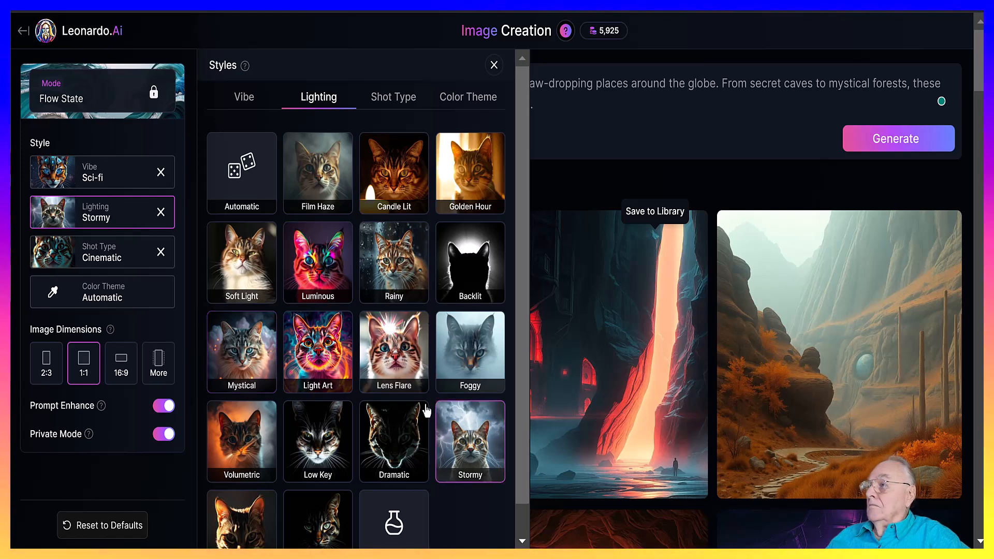
pyautogui.click(117, 264)
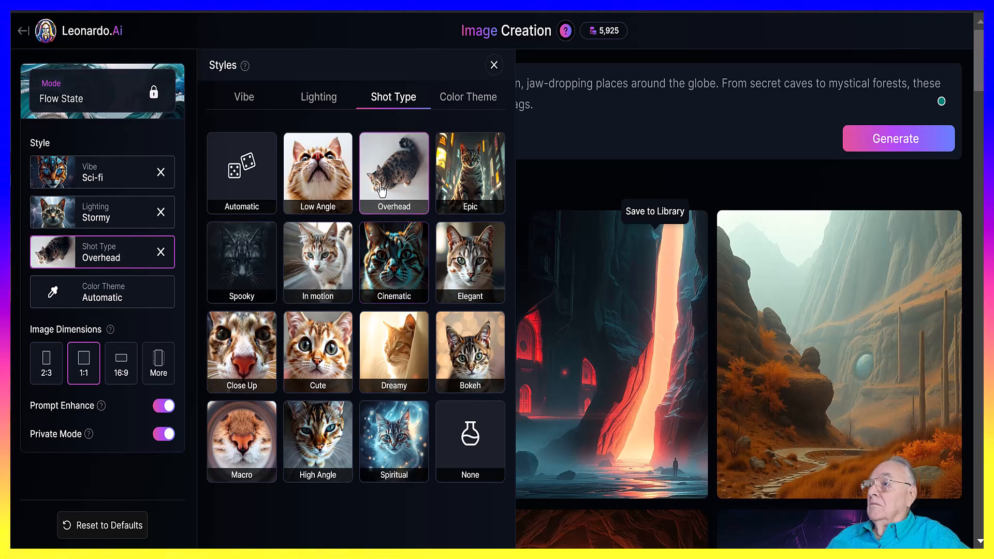
pyautogui.click(132, 304)
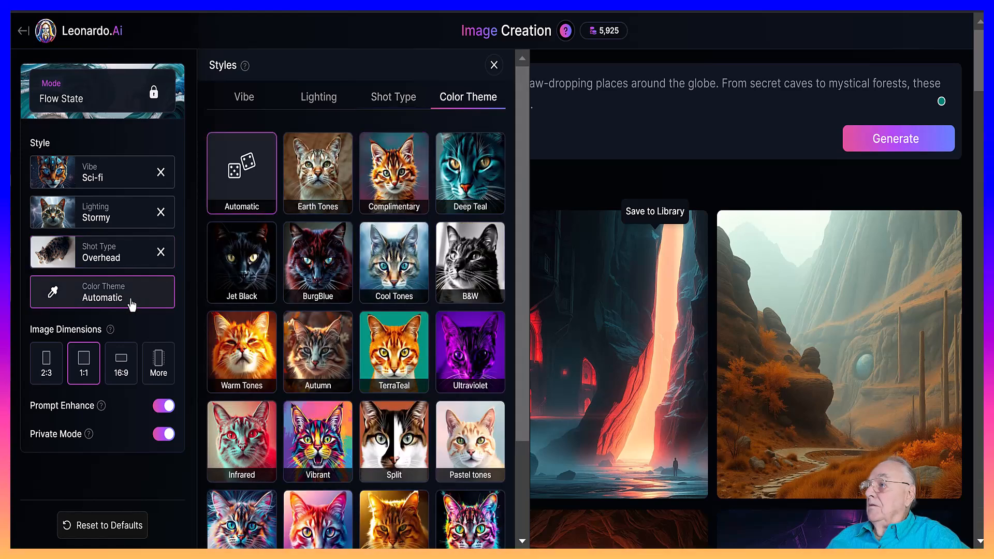
pyautogui.click(240, 277)
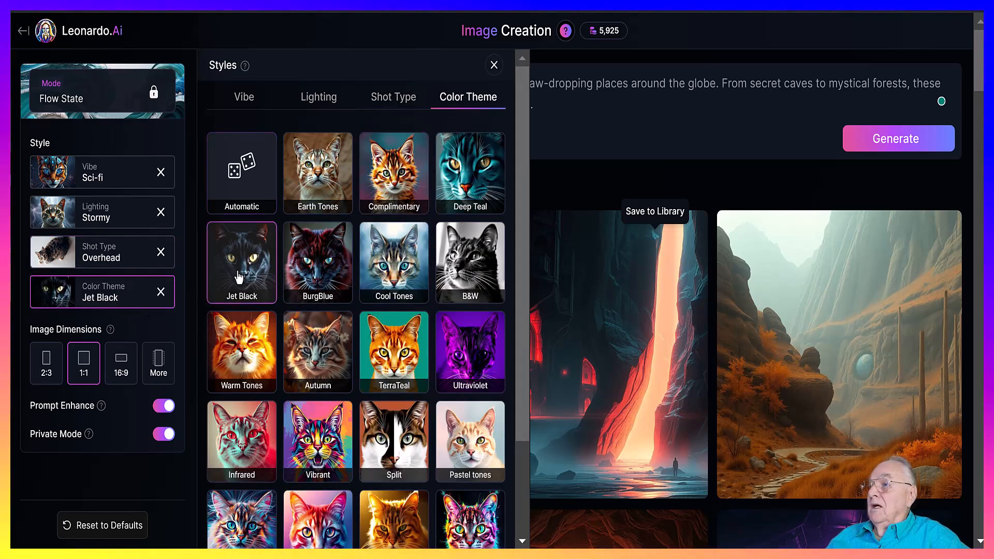
pyautogui.click(890, 140)
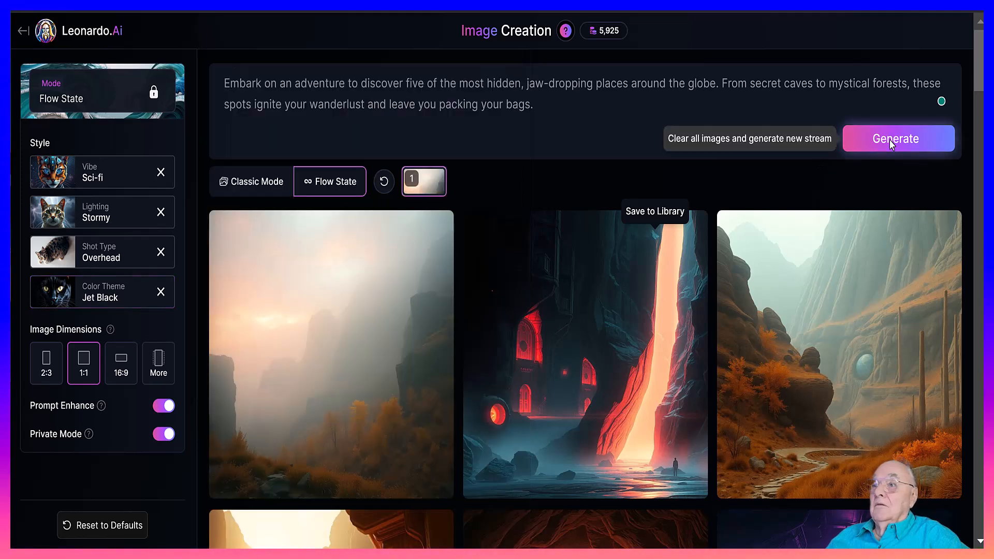
pyautogui.click(890, 139)
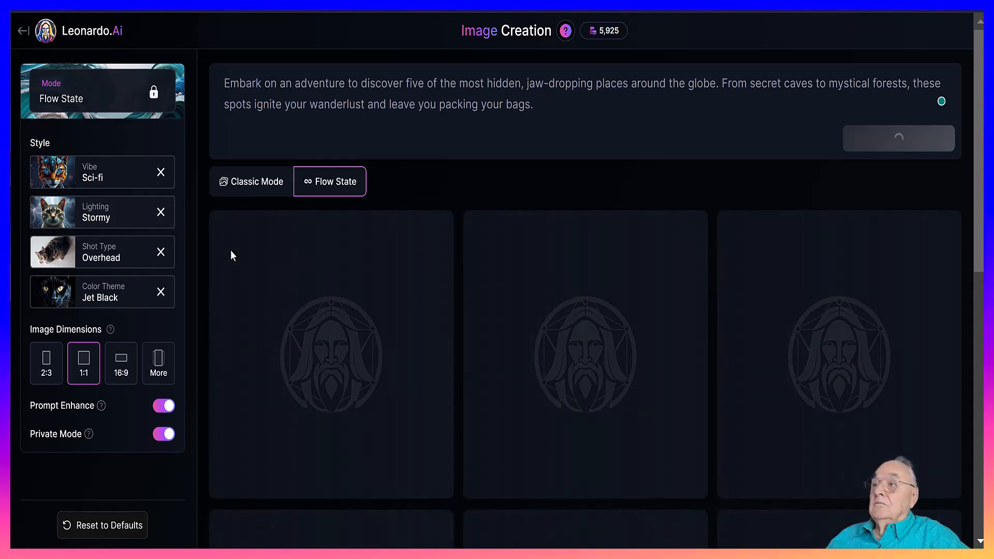
# View the Stormy, Overhead and Jet Black images enlarged one after another to examine their dark valleys, caves and stormy skies
pyautogui.scroll(-6, 230, 267)
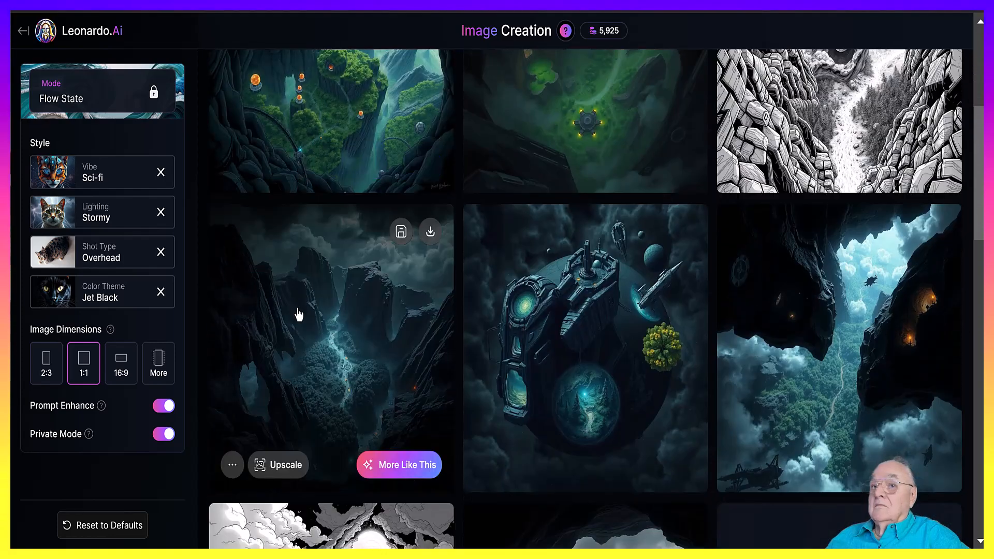
pyautogui.click(298, 314)
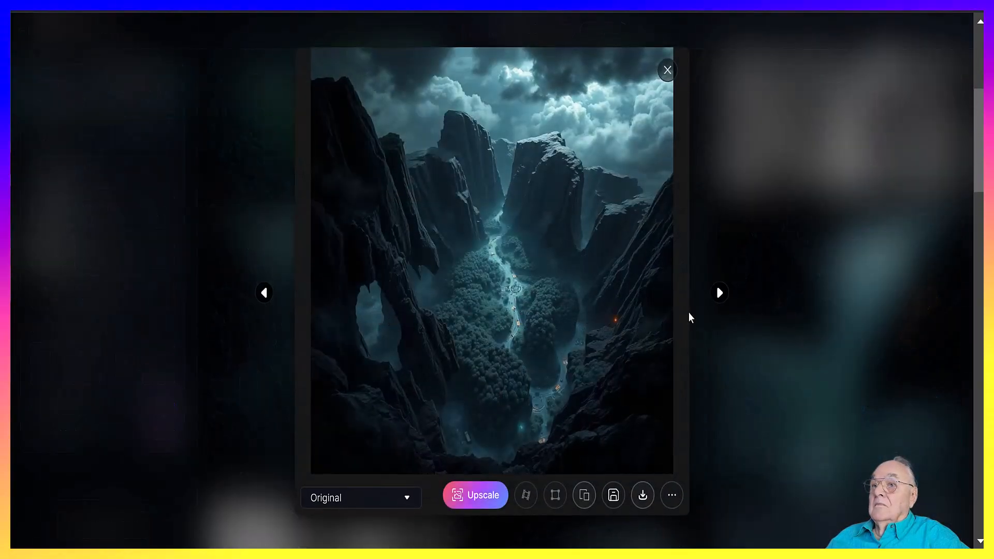
pyautogui.click(718, 299)
pyautogui.click(717, 298)
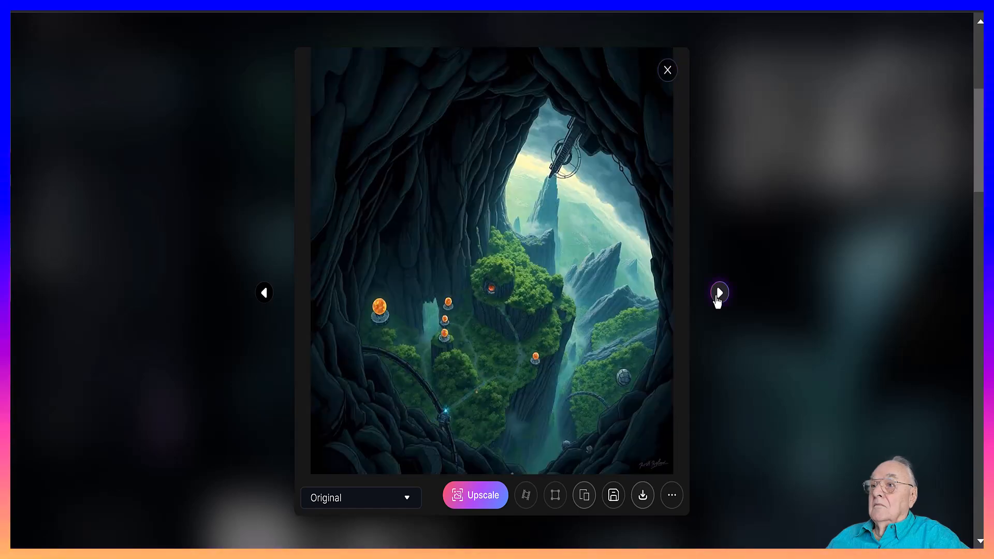
pyautogui.click(719, 298)
pyautogui.click(720, 293)
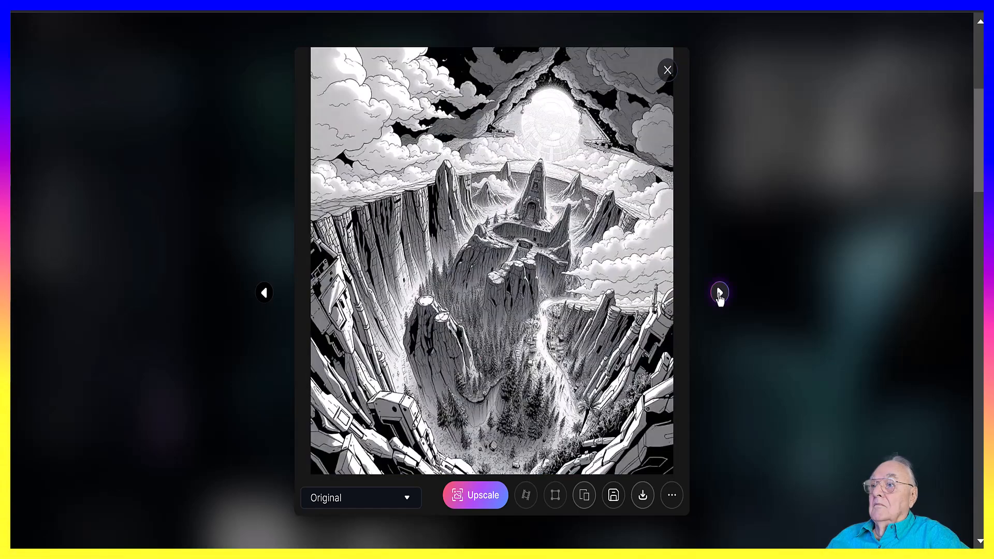
pyautogui.click(720, 294)
pyautogui.click(720, 293)
pyautogui.click(720, 294)
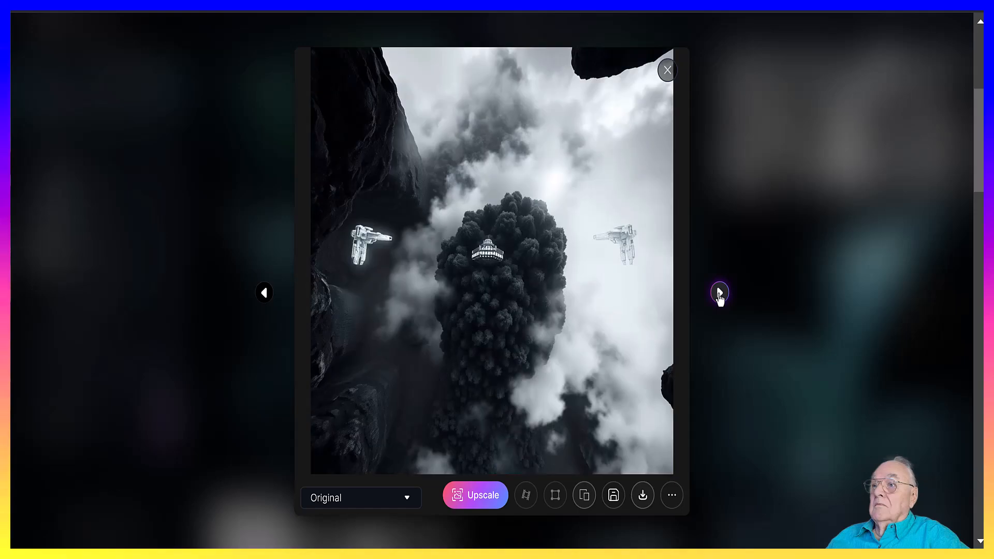
pyautogui.click(719, 294)
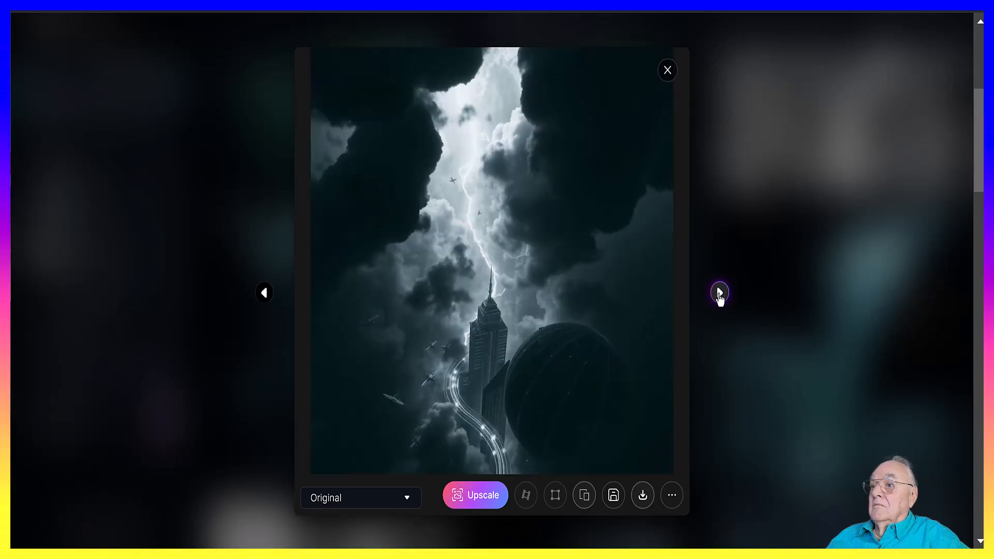
pyautogui.click(719, 294)
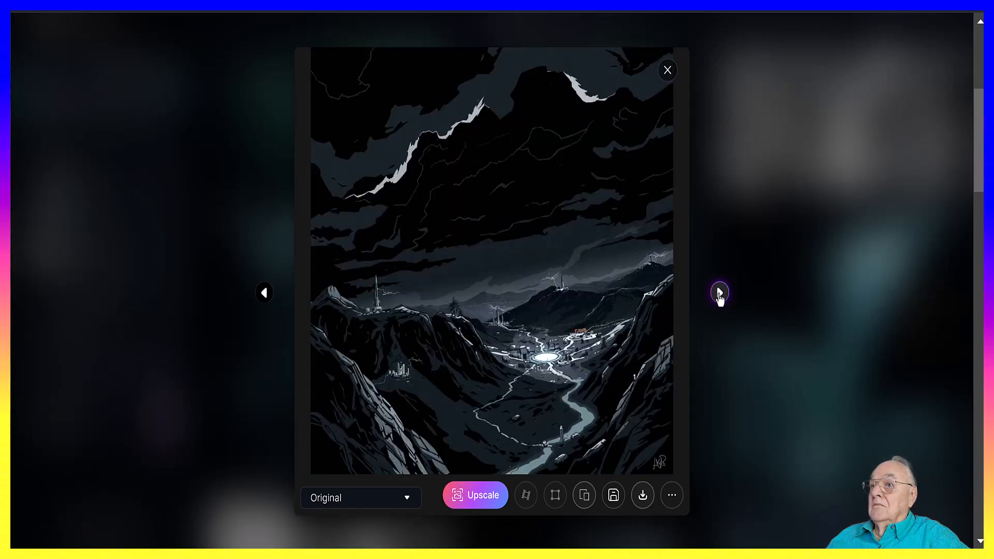
pyautogui.click(719, 294)
pyautogui.click(720, 294)
pyautogui.click(719, 294)
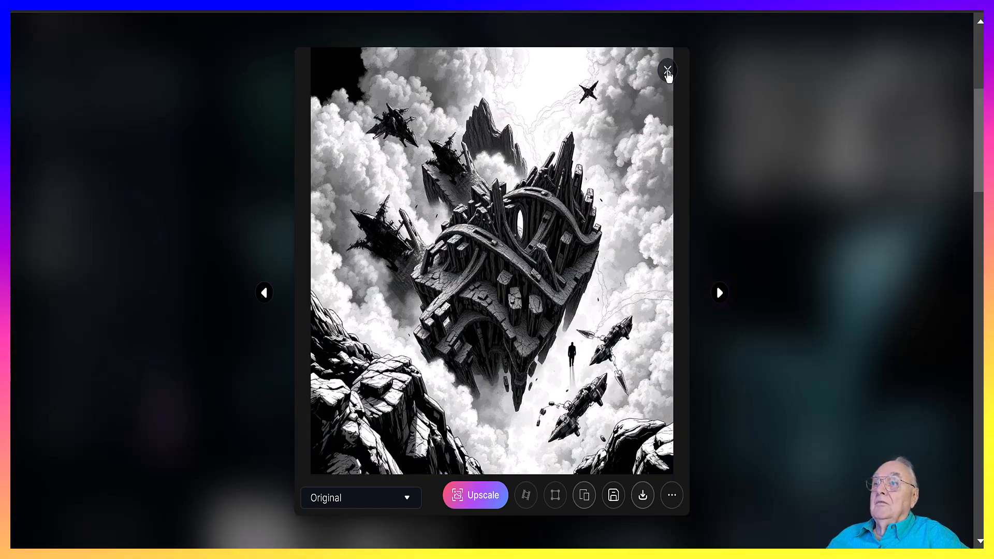
pyautogui.click(667, 73)
pyautogui.scroll(5, 652, 147)
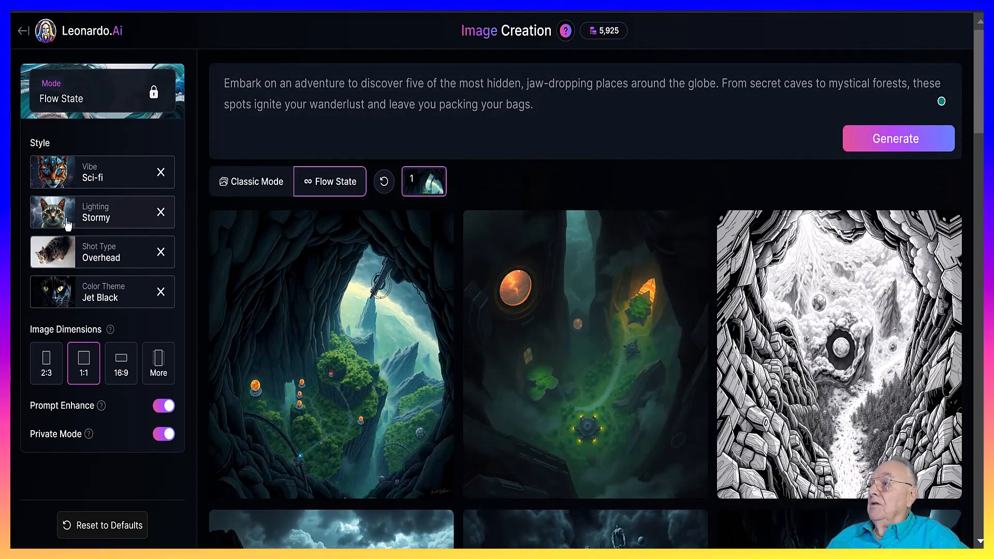
# Keep the Sci-fi vibe, set the lighting to Light Art, shot type to Low Angle and color theme to Iridescent, and generate a new stream
pyautogui.click(96, 184)
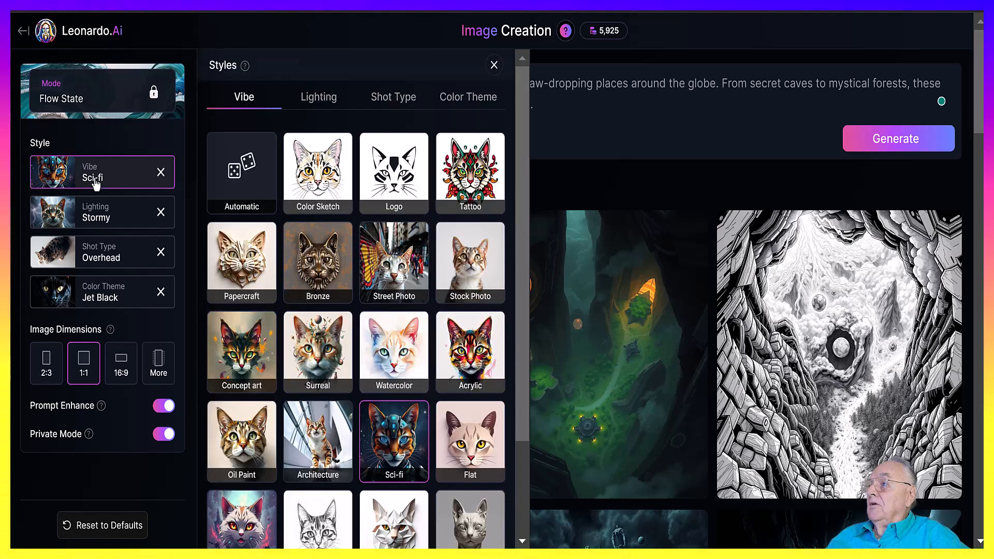
pyautogui.click(106, 223)
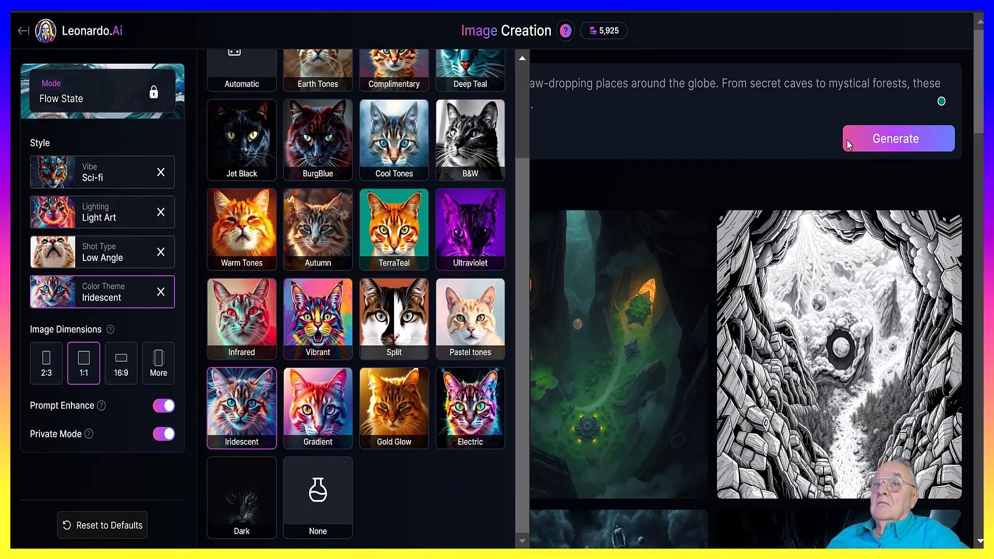
pyautogui.press('Escape')
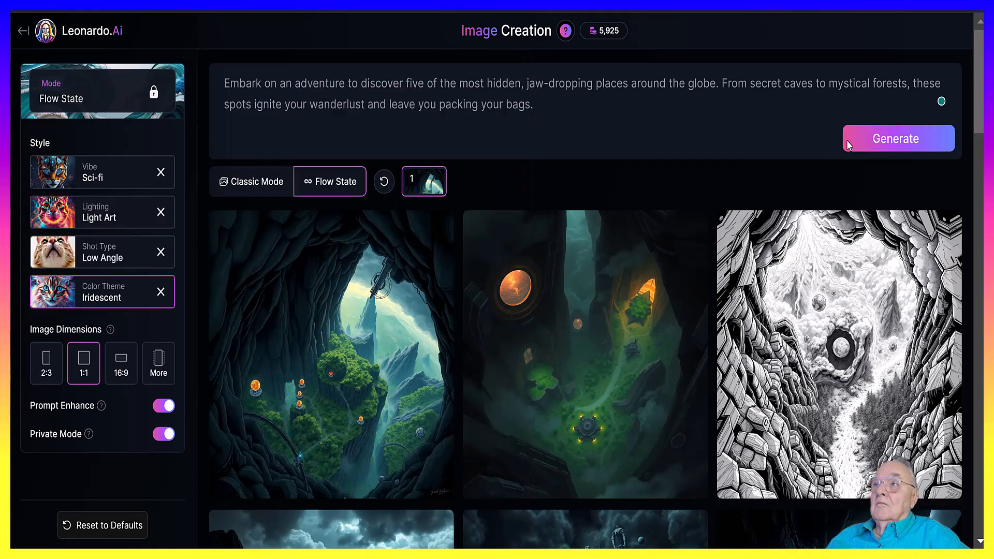
pyautogui.moveTo(351, 323)
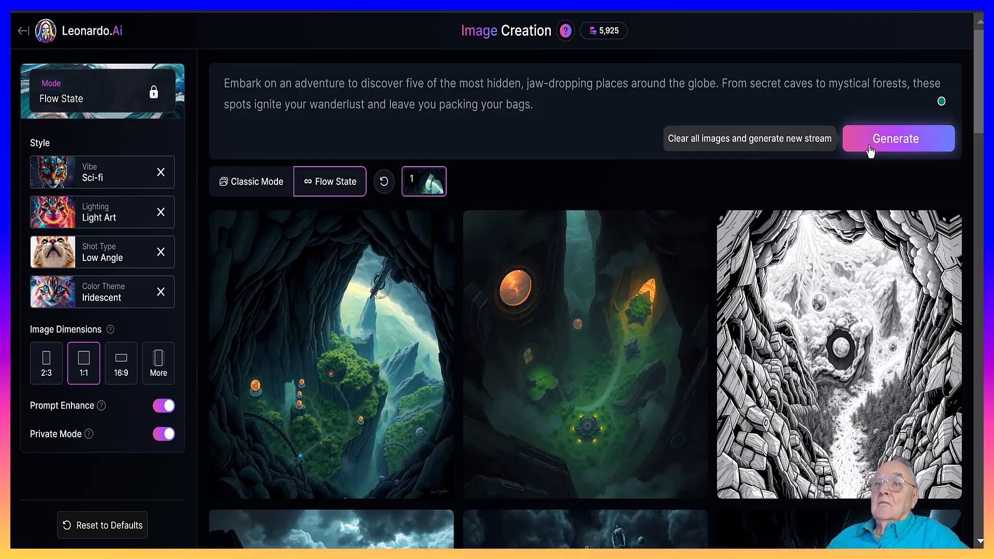
pyautogui.click(871, 149)
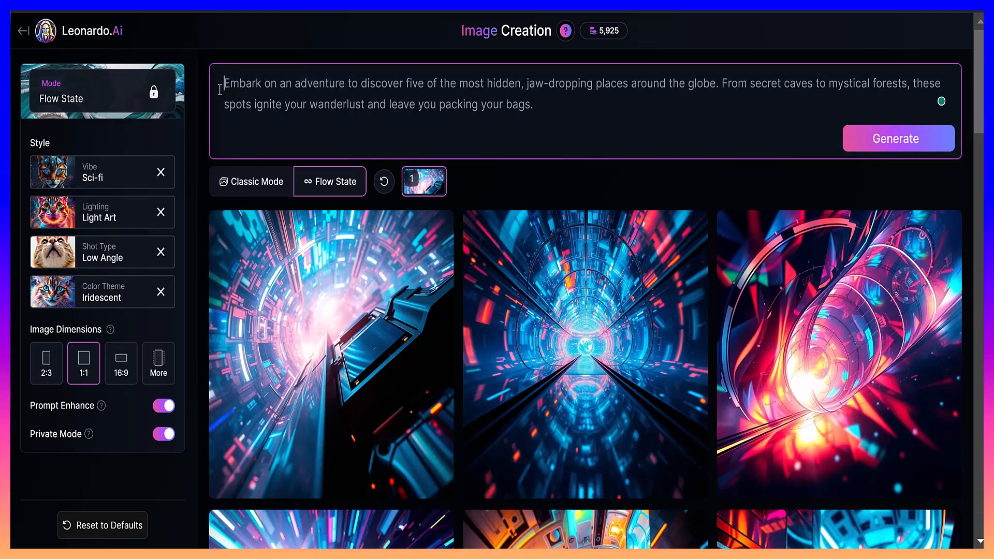
# Browse the Light Art, Low Angle and Iridescent stream to examine the generated neon tunnels, light bursts and futuristic interiors
pyautogui.scroll(-4, 365, 282)
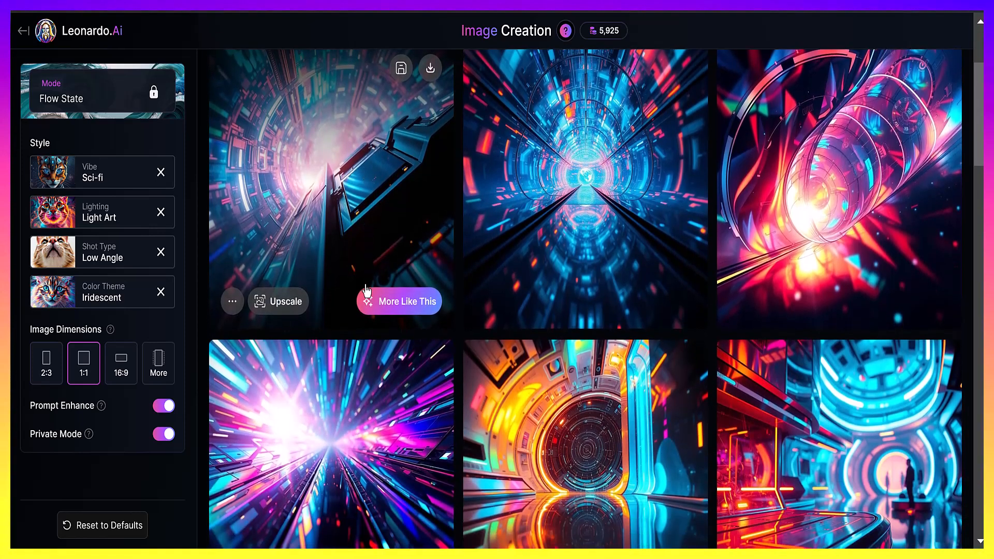
pyautogui.scroll(-2, 360, 286)
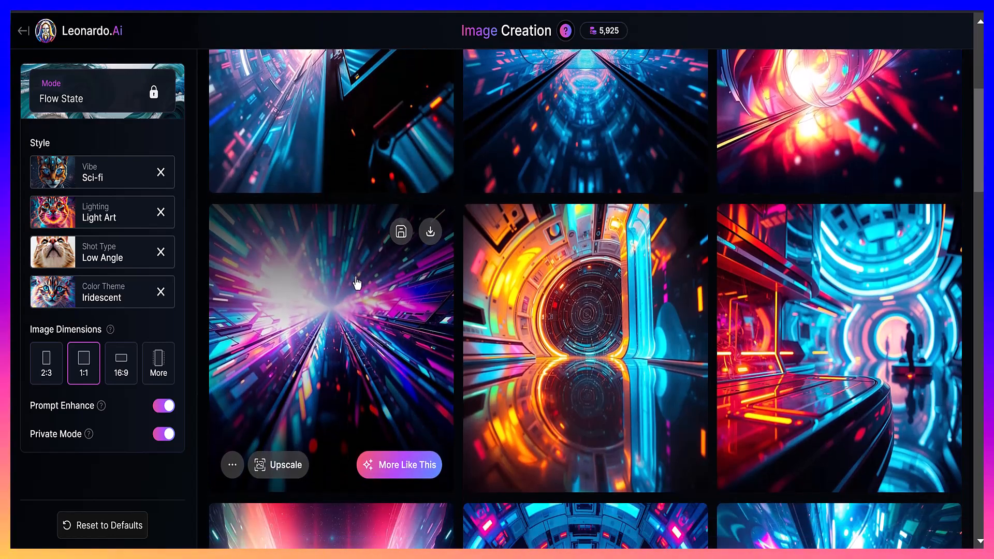
pyautogui.scroll(-8, 553, 294)
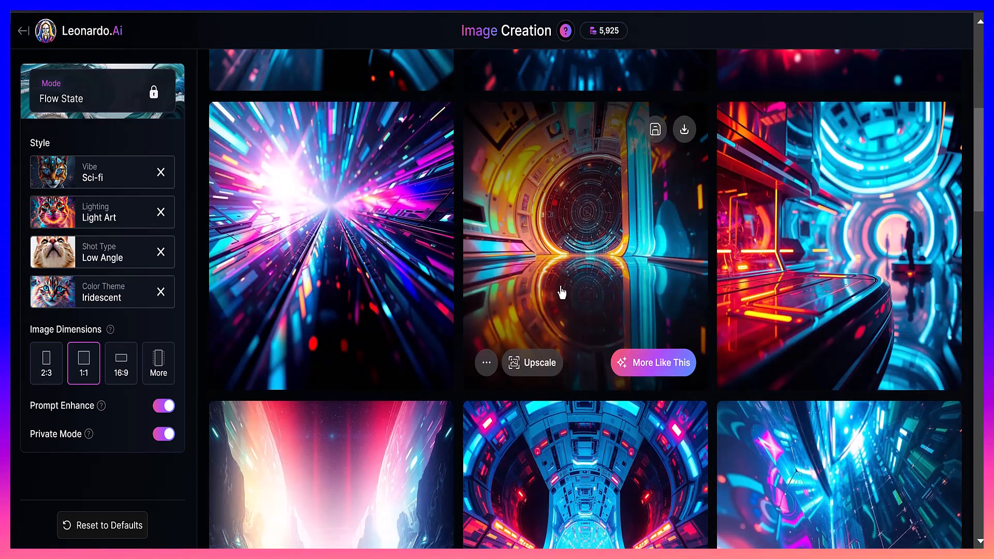
pyautogui.scroll(-3, 548, 287)
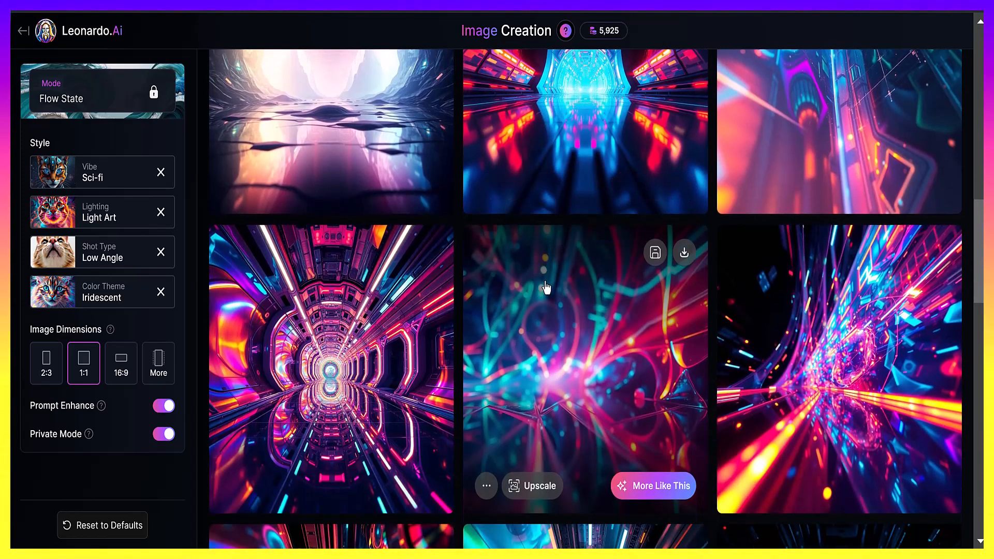
pyautogui.scroll(-4, 546, 288)
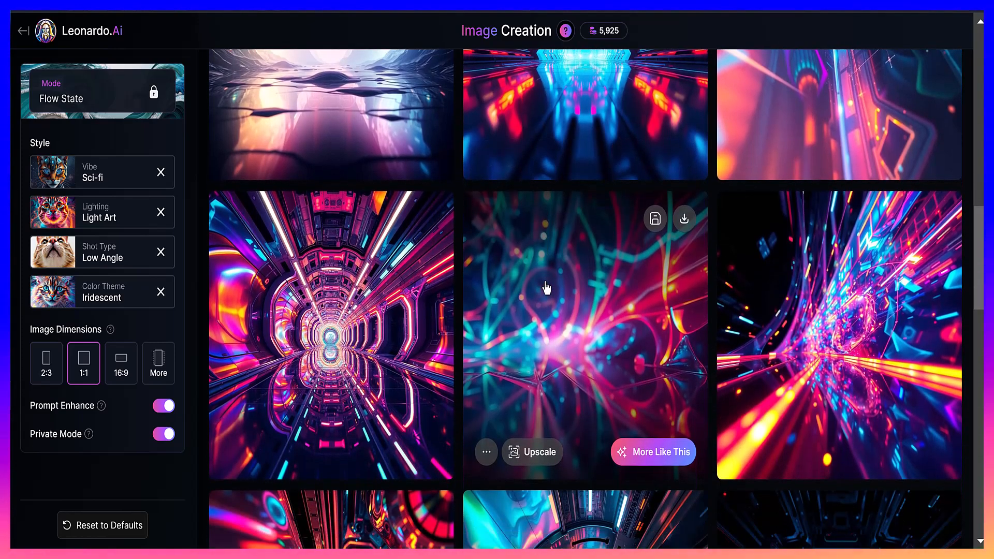
pyautogui.scroll(-3, 546, 290)
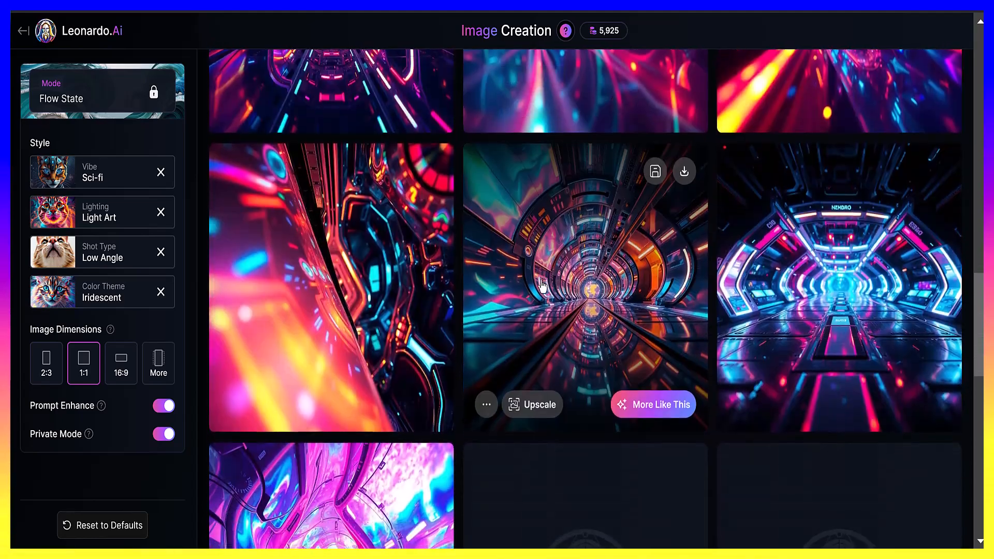
pyautogui.scroll(12, 539, 291)
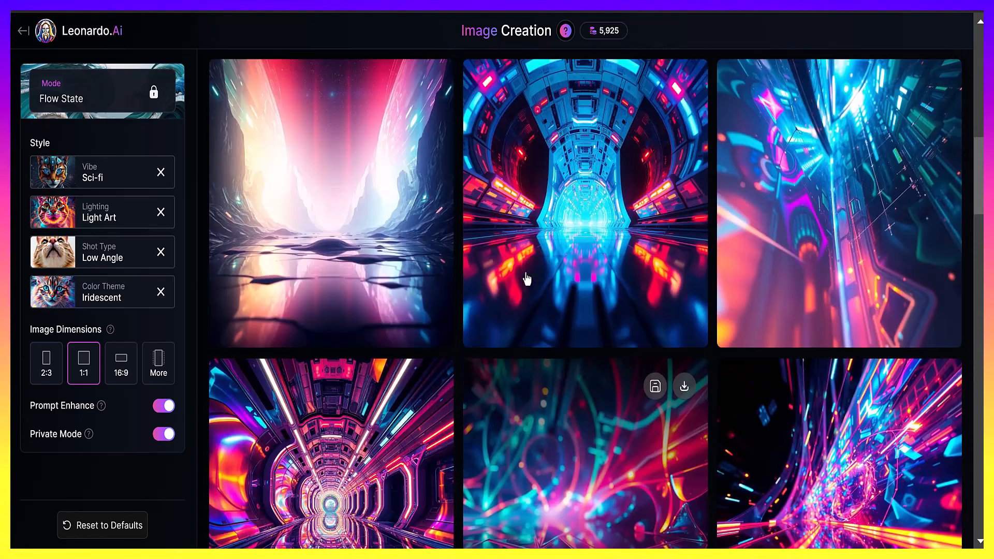
pyautogui.scroll(8, 522, 270)
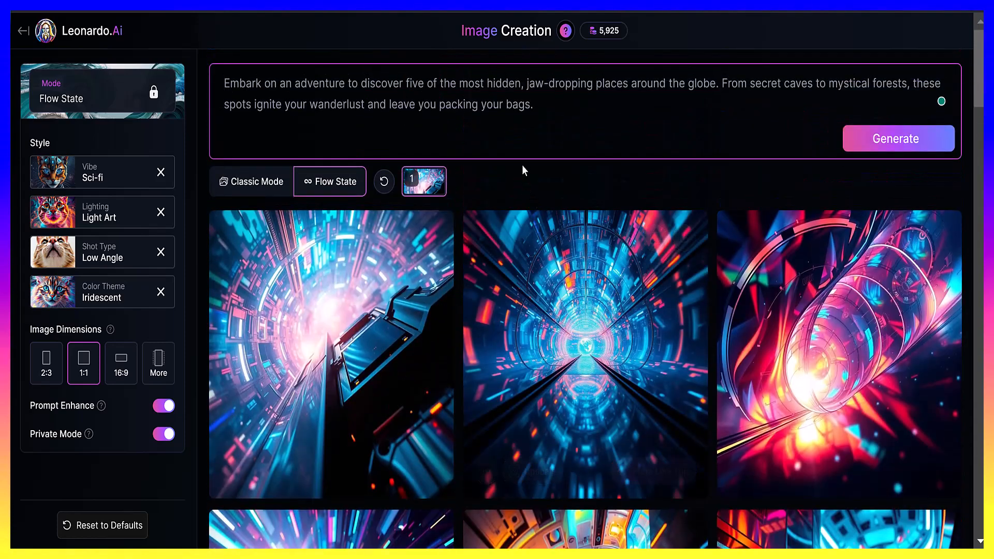
# Replace the whole prompt with the copied text beginning "Ready to escape the ordinary and dive into the extraordinary?" about five hidden wonders
pyautogui.click(311, 104)
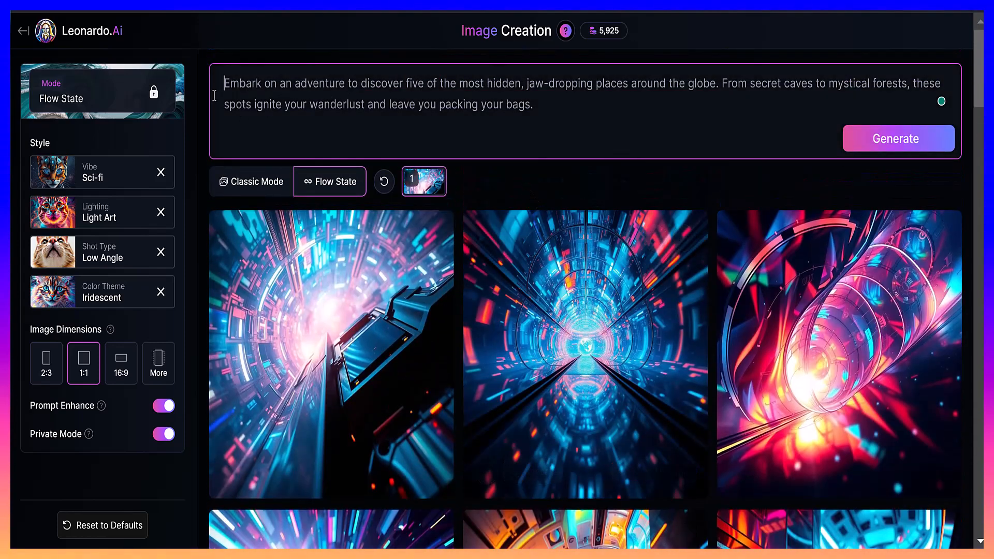
pyautogui.moveTo(214, 93); pyautogui.dragTo(655, 138)
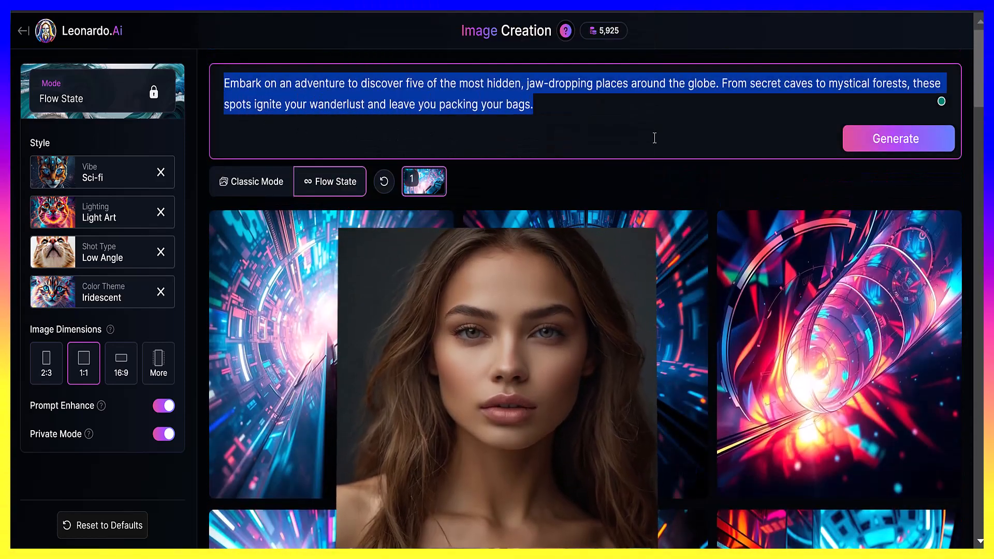
pyautogui.rightClick(582, 107)
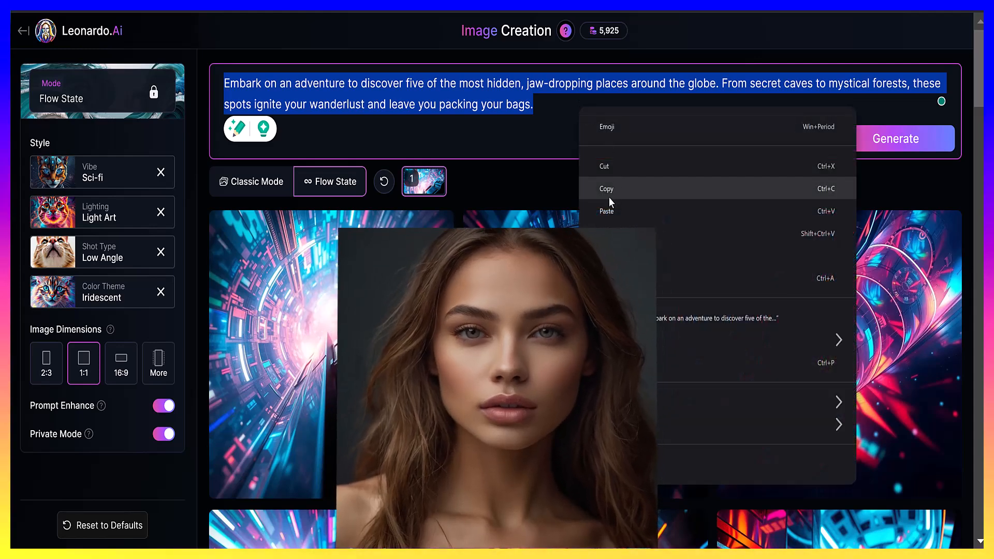
pyautogui.click(606, 207)
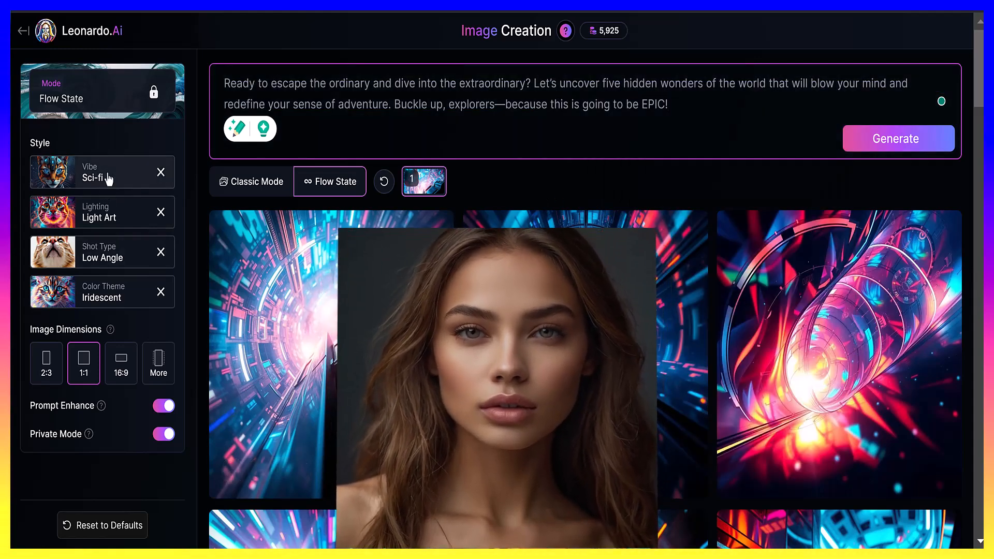
# Reset the vibe, lighting, shot type and color theme to Automatic and generate a new image stream
pyautogui.click(111, 177)
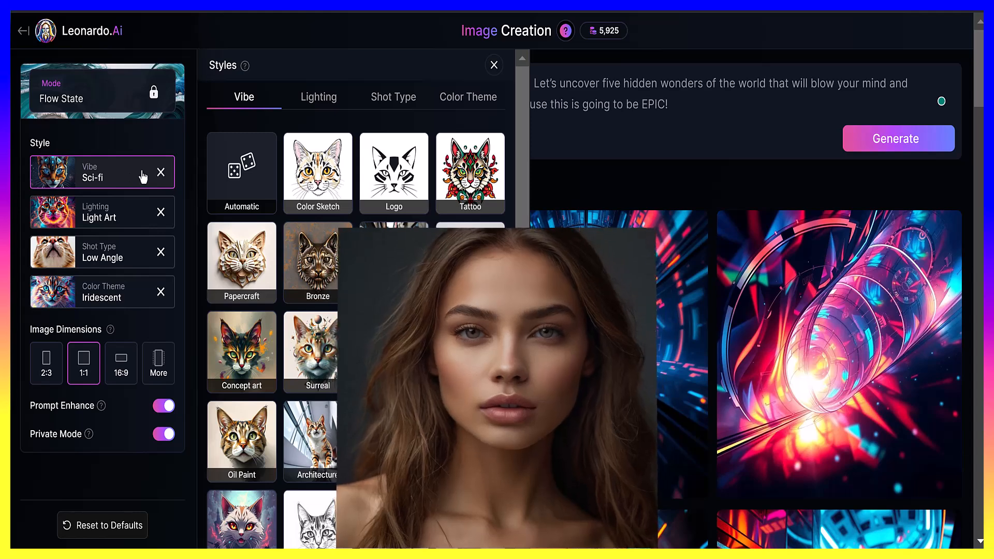
pyautogui.click(161, 172)
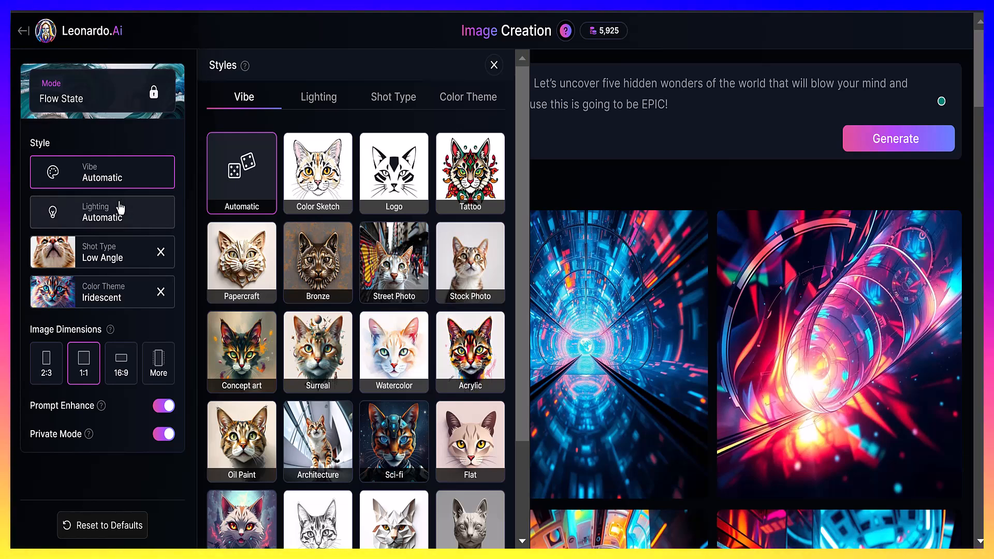
pyautogui.click(121, 208)
pyautogui.click(135, 209)
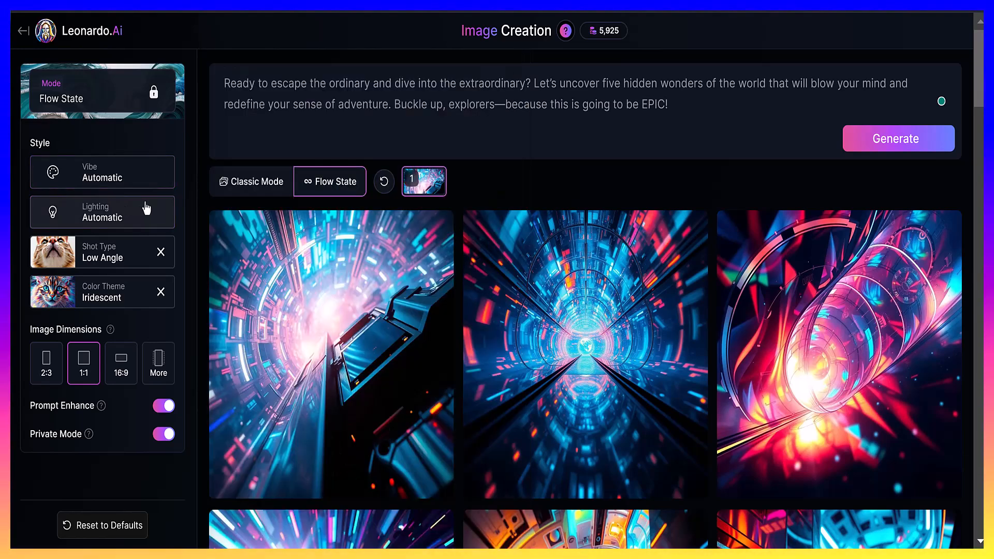
pyautogui.click(118, 258)
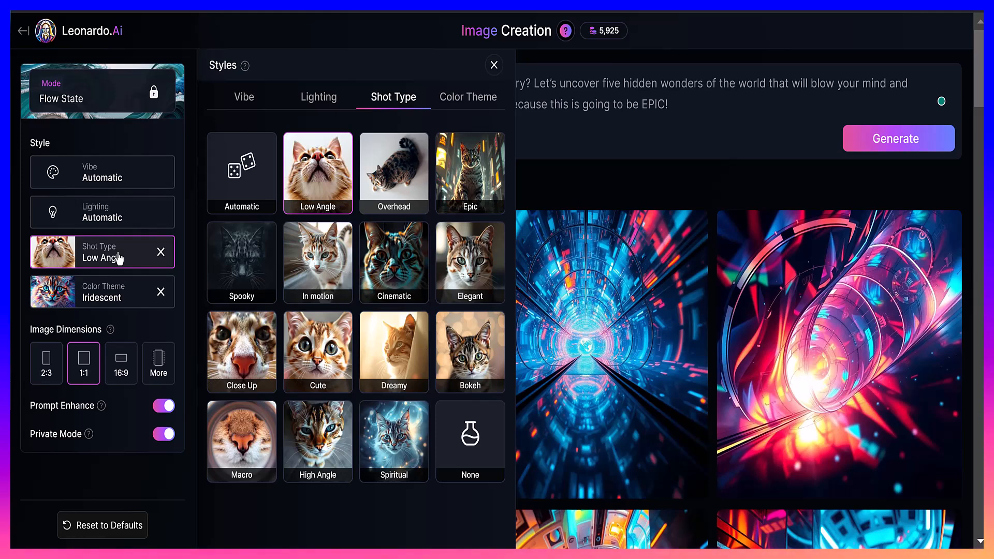
pyautogui.click(119, 258)
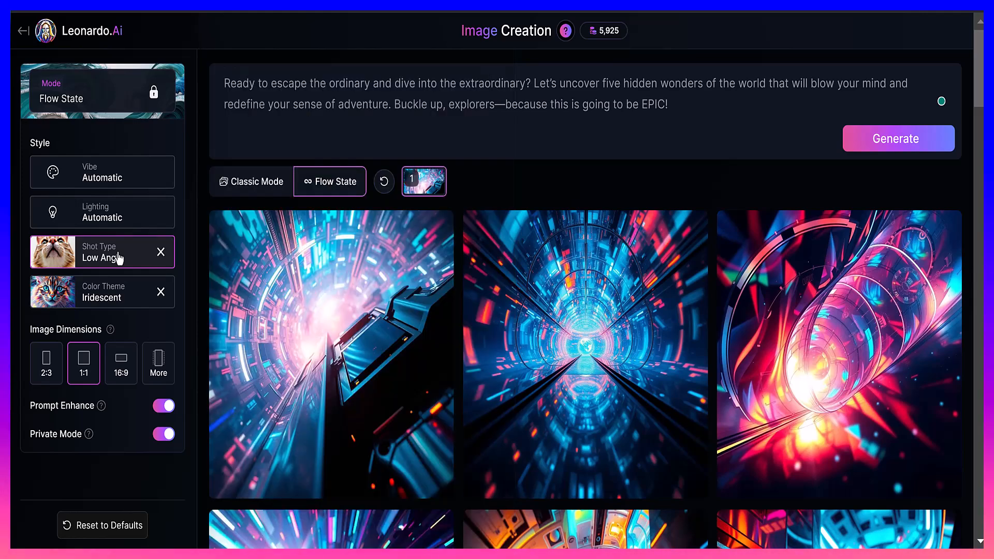
pyautogui.click(160, 253)
pyautogui.click(160, 293)
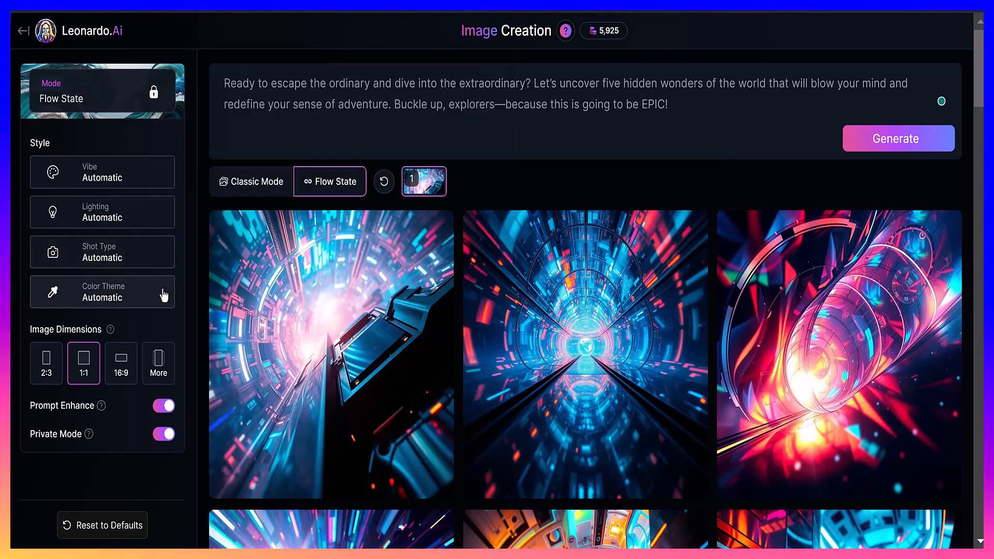
pyautogui.click(882, 152)
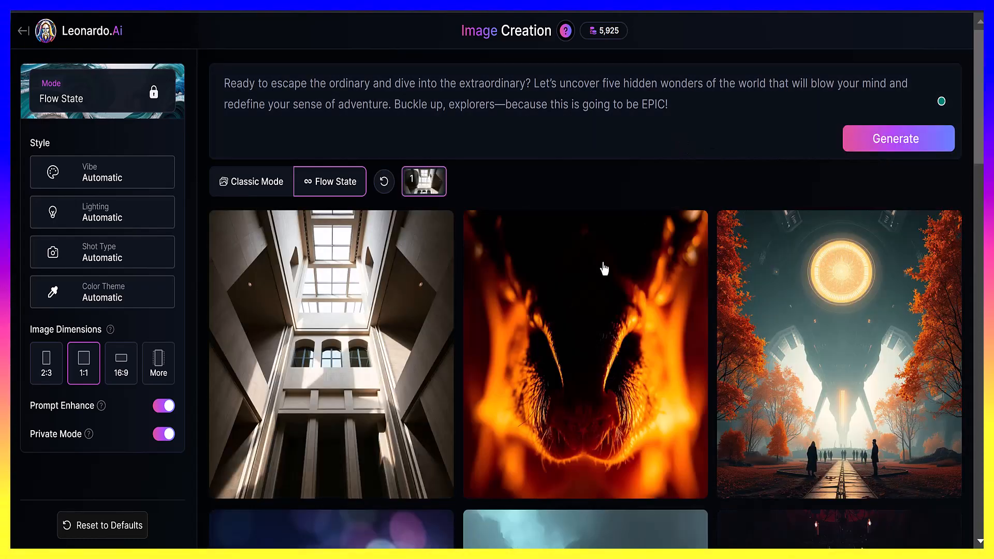
# Browse the new Automatic-style stream and view the image of the crowned figure seated in a rocky canyon enlarged
pyautogui.scroll(-2, 564, 308)
pyautogui.scroll(-9, 565, 307)
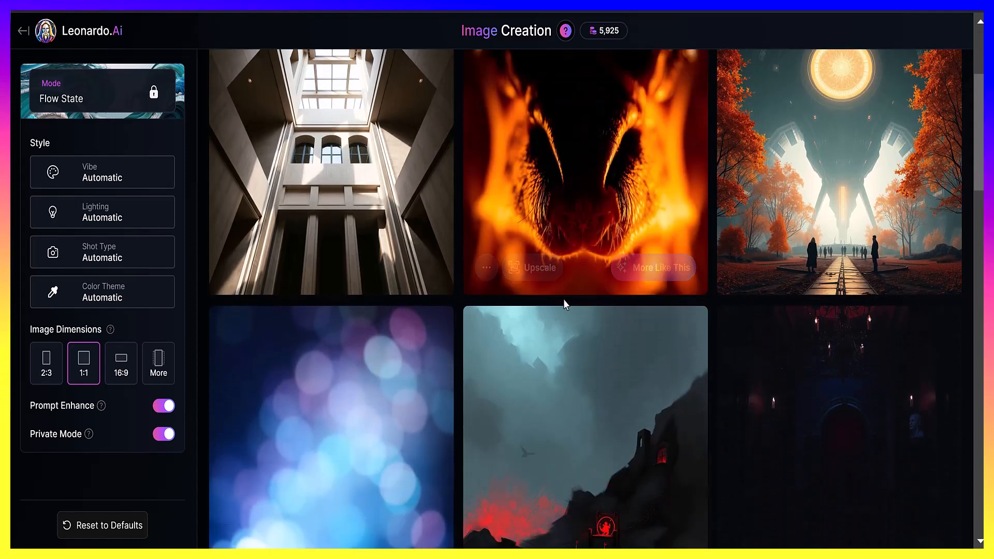
pyautogui.scroll(-8, 564, 306)
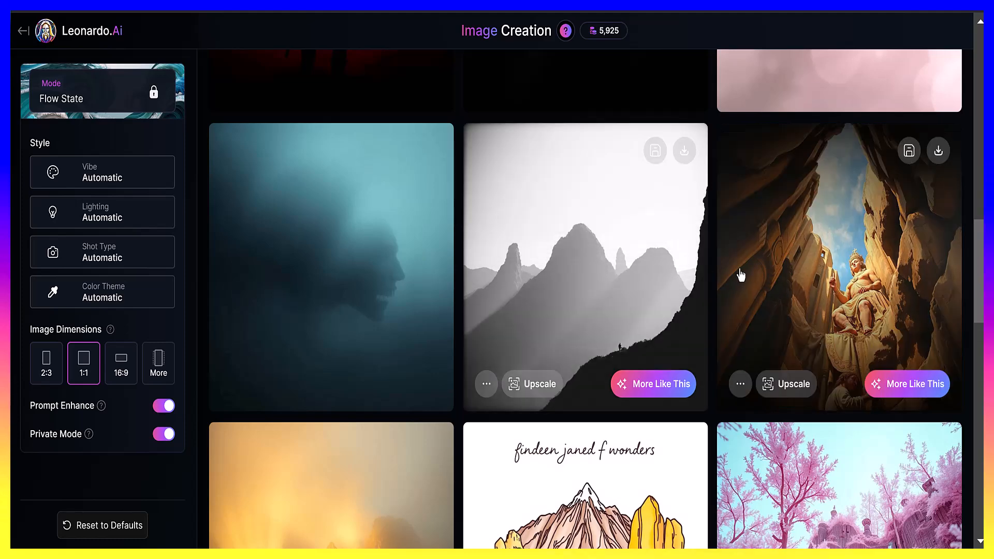
pyautogui.click(775, 264)
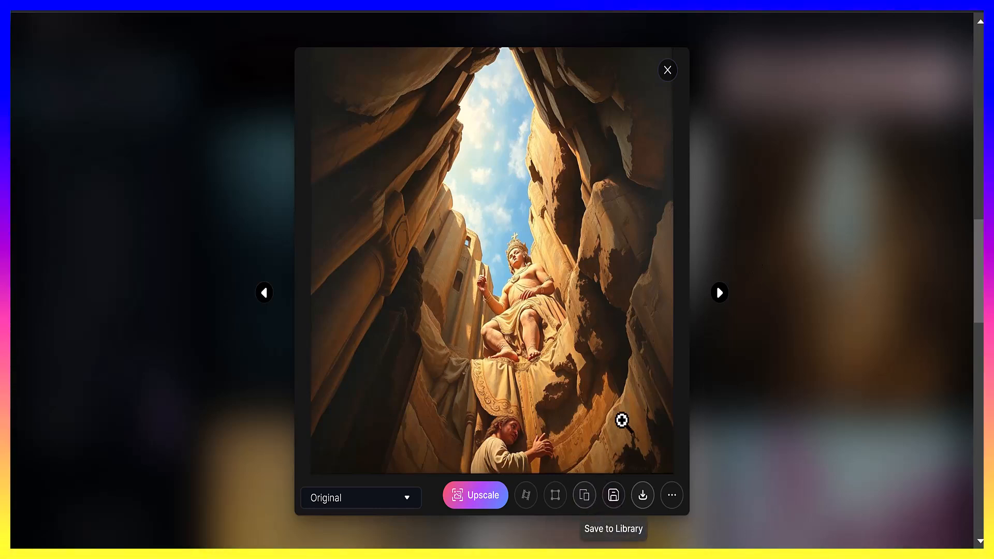
pyautogui.click(667, 71)
# Go to the Library and review the details of the bold acrylic painting cave and the sculptural clay art cave
pyautogui.click(48, 193)
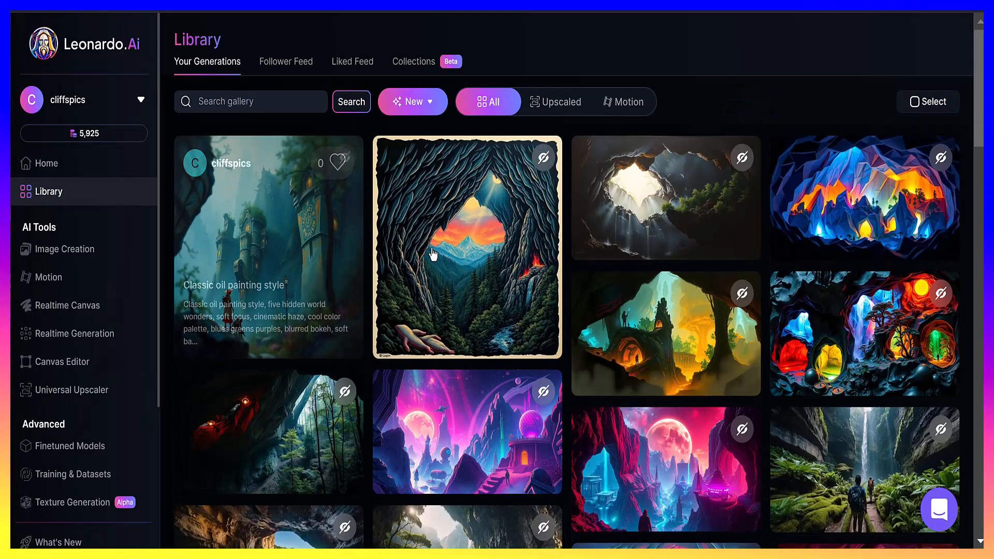
pyautogui.scroll(-3, 637, 466)
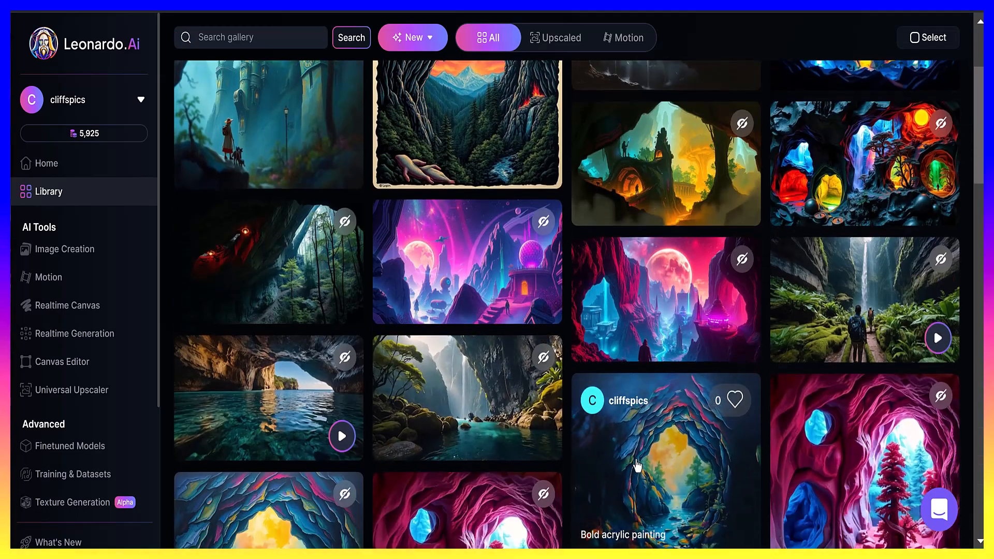
pyautogui.click(637, 466)
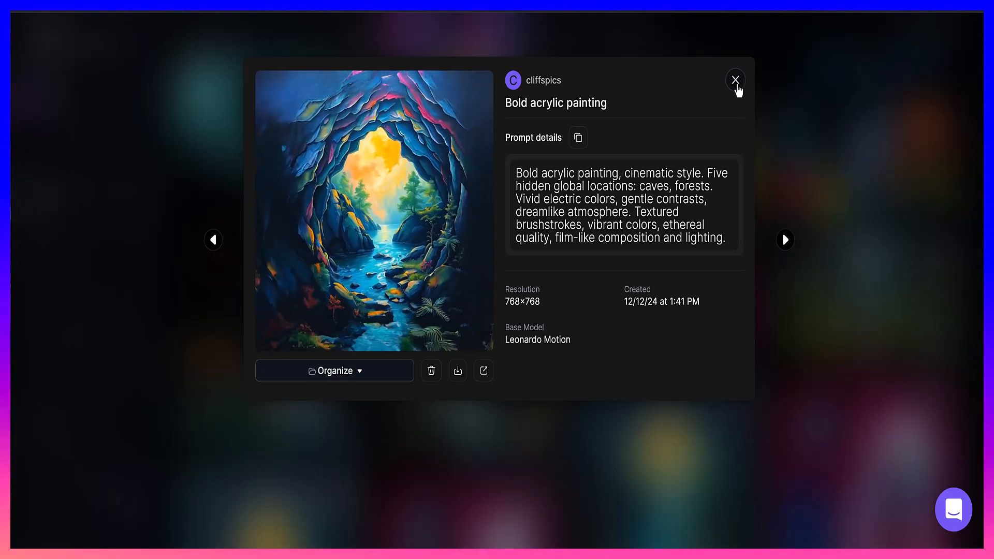
pyautogui.click(784, 241)
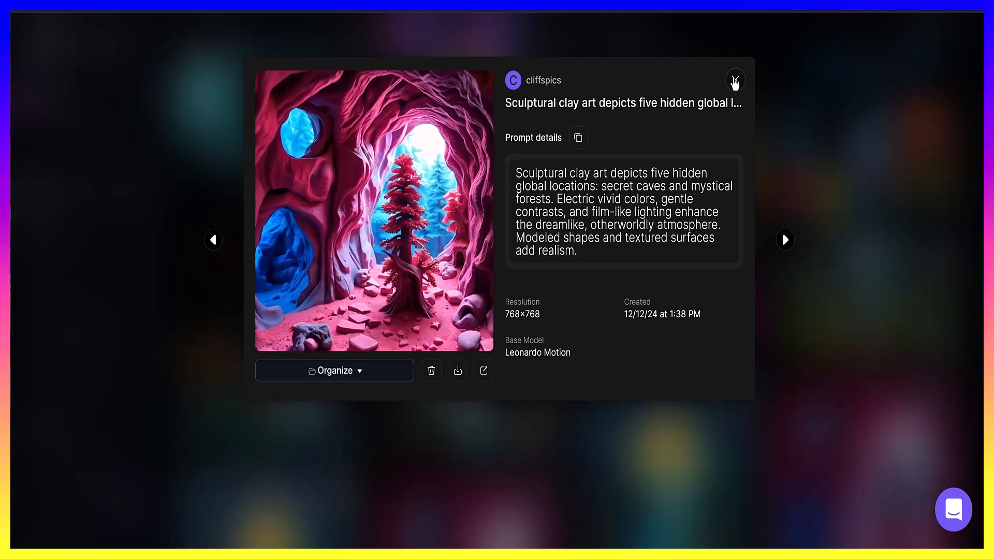
pyautogui.click(735, 80)
# Play the motion video of the sea cave with clear turquoise water from the library in enlarged view
pyautogui.scroll(1, 455, 207)
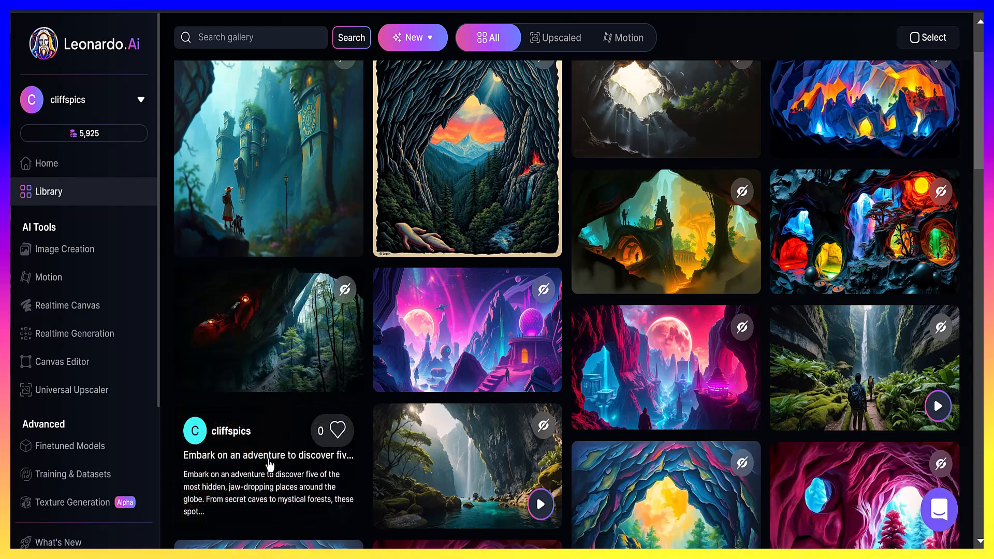
pyautogui.click(269, 466)
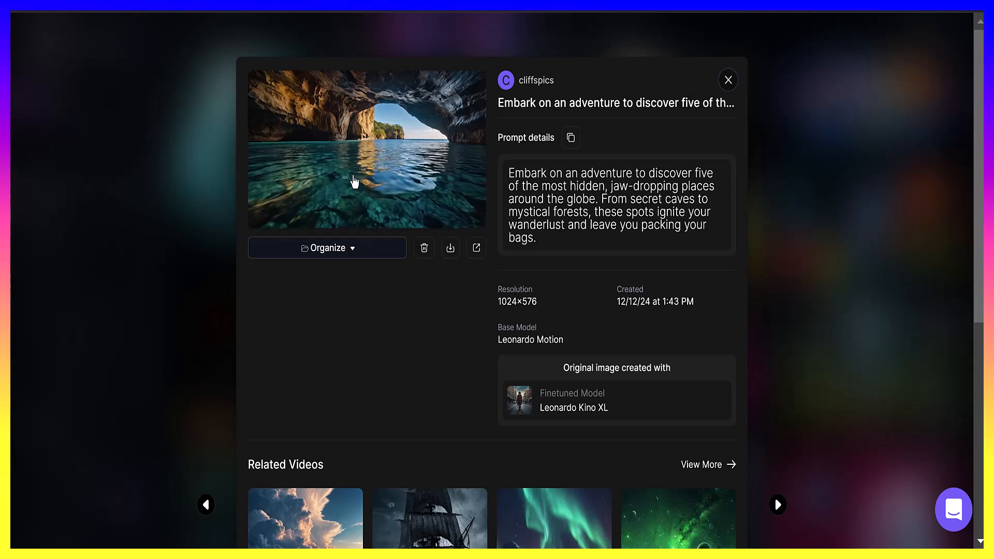
pyautogui.click(354, 170)
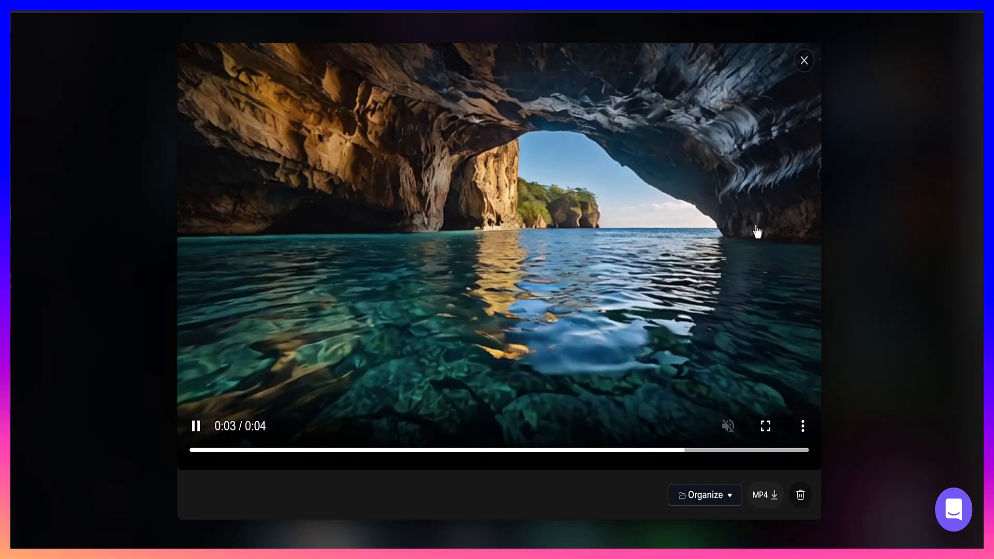
pyautogui.click(804, 61)
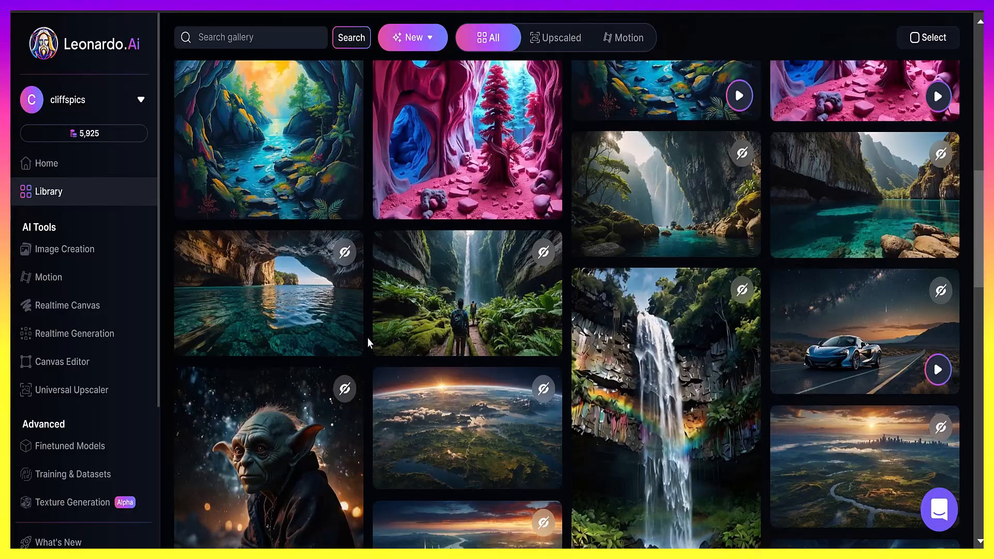
# Review the cosmic goblin video's details and play the McLaren video set on a desert road under the Milky Way
pyautogui.scroll(-1, 368, 337)
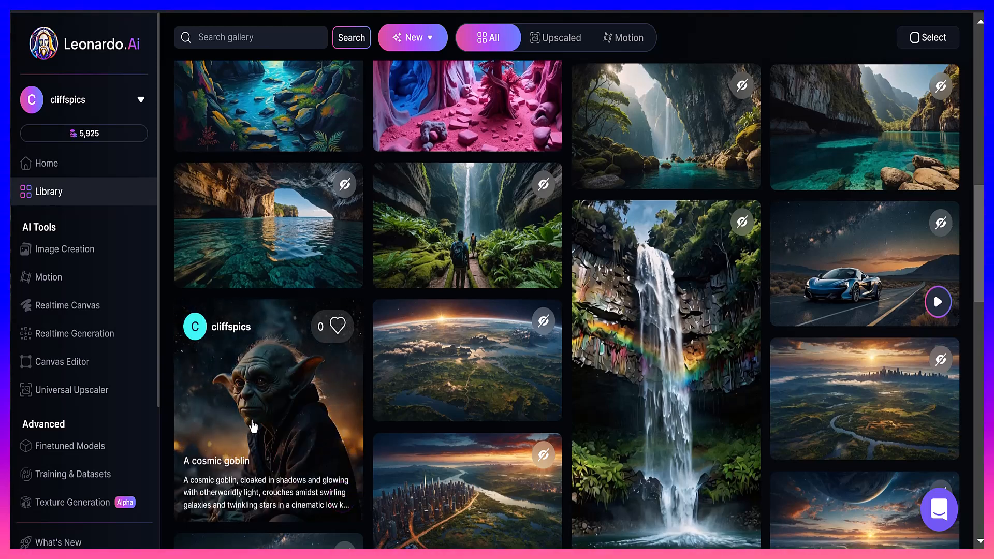
pyautogui.click(253, 426)
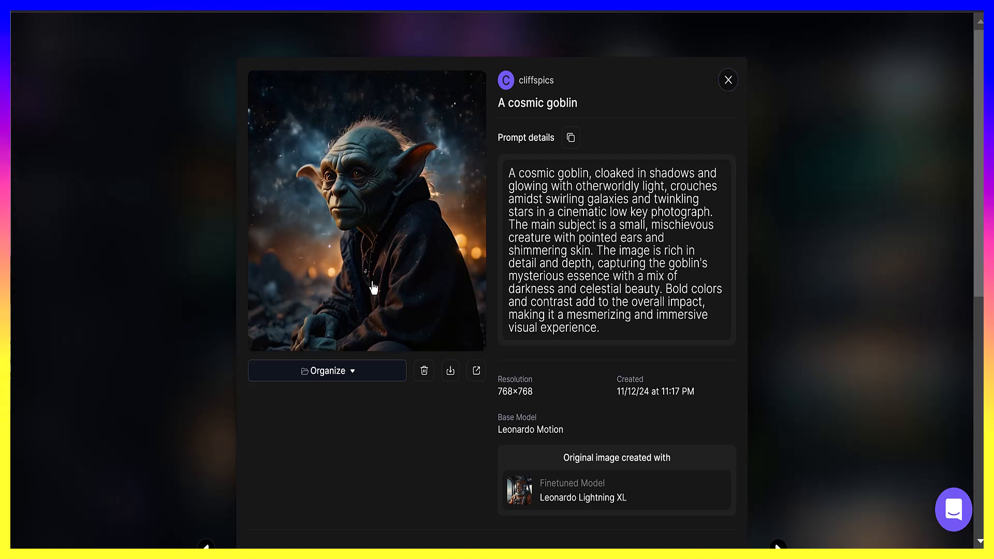
pyautogui.click(728, 81)
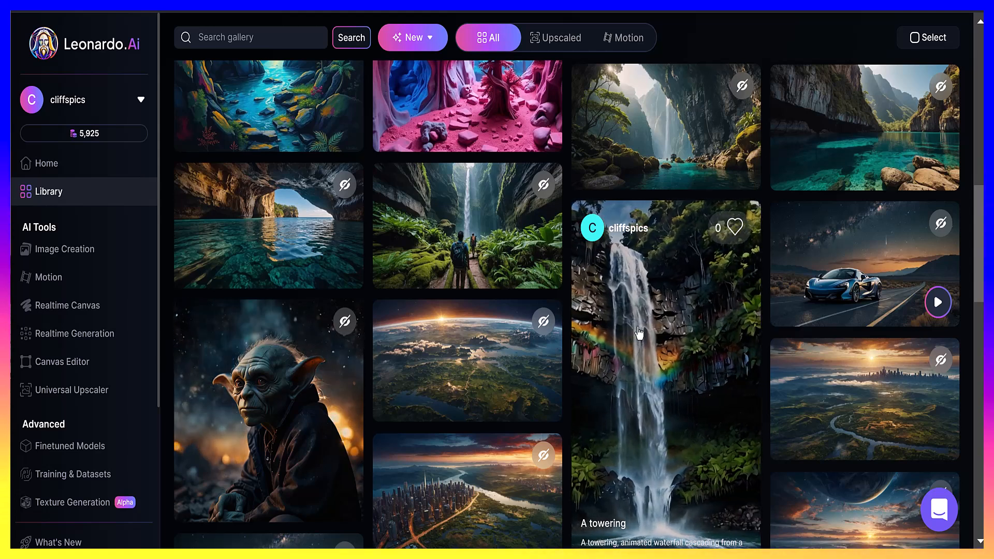
pyautogui.moveTo(807, 272)
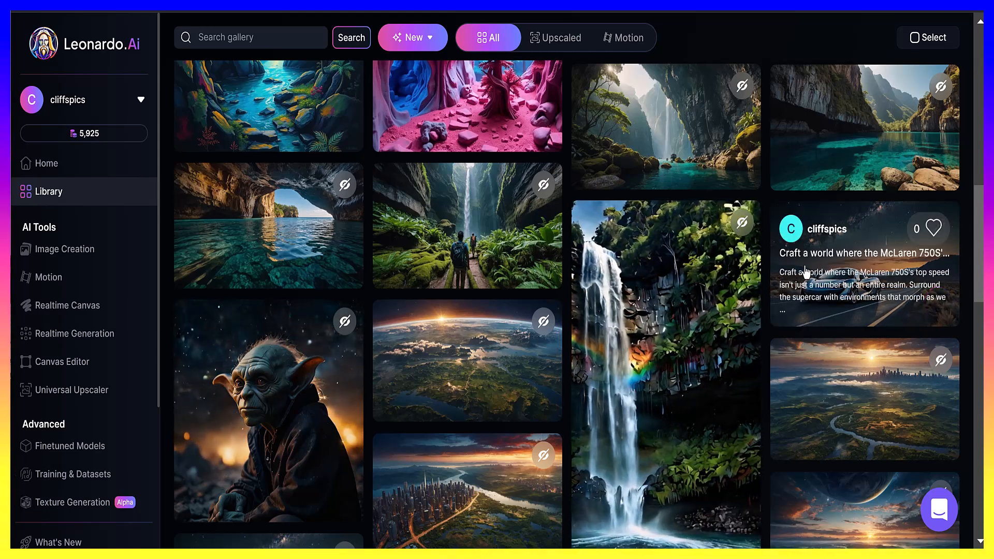
pyautogui.click(813, 263)
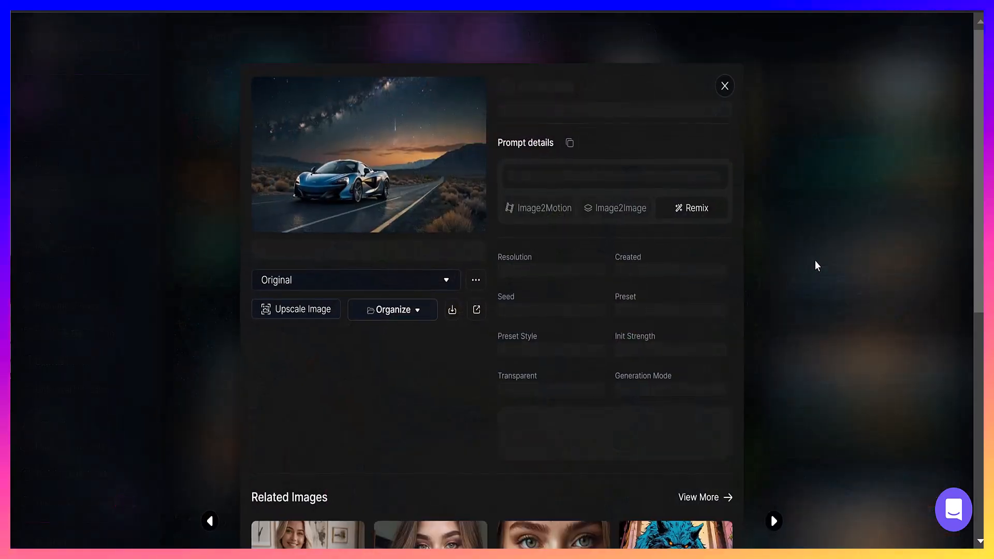
pyautogui.click(388, 200)
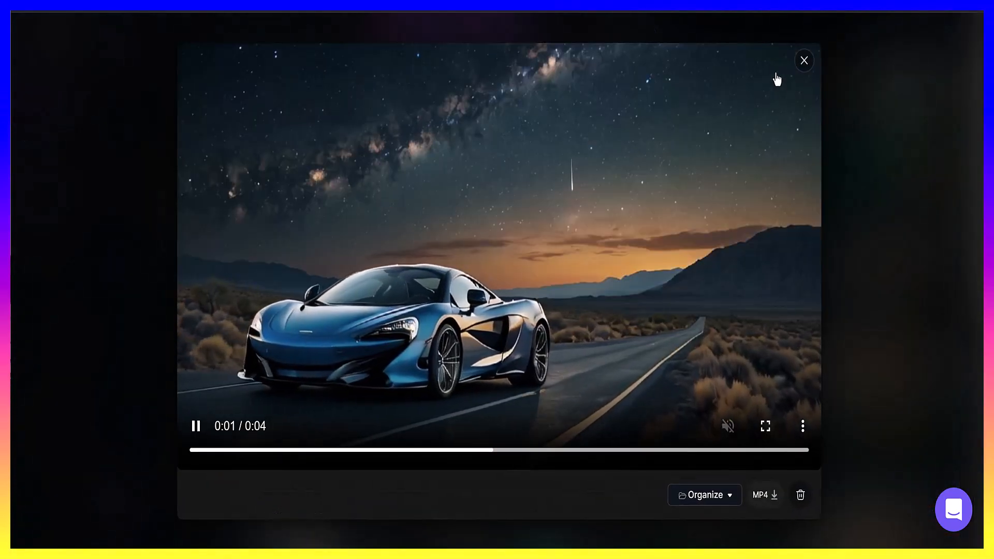
pyautogui.click(801, 64)
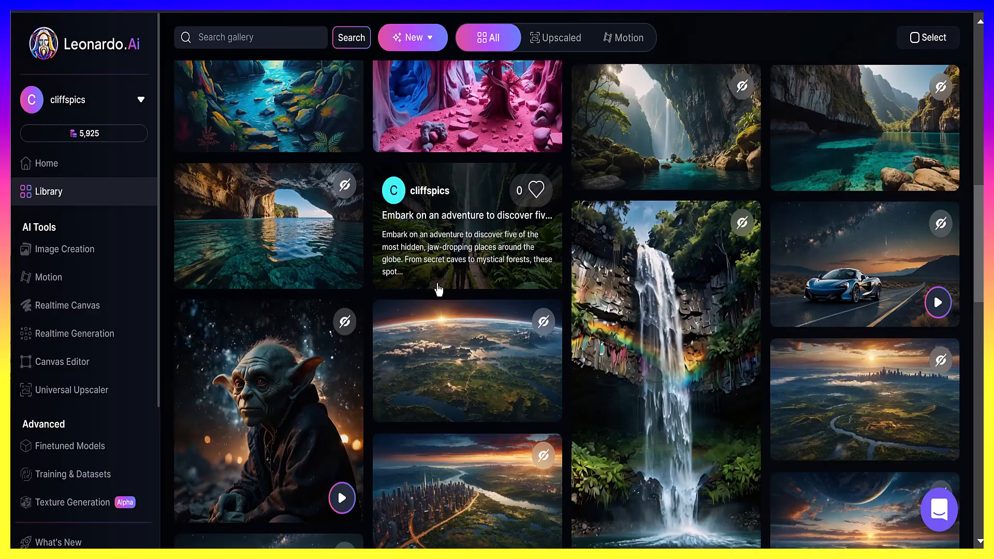
# Play the motion video of the two hikers walking toward the jungle waterfall in enlarged view
pyautogui.scroll(2, 439, 287)
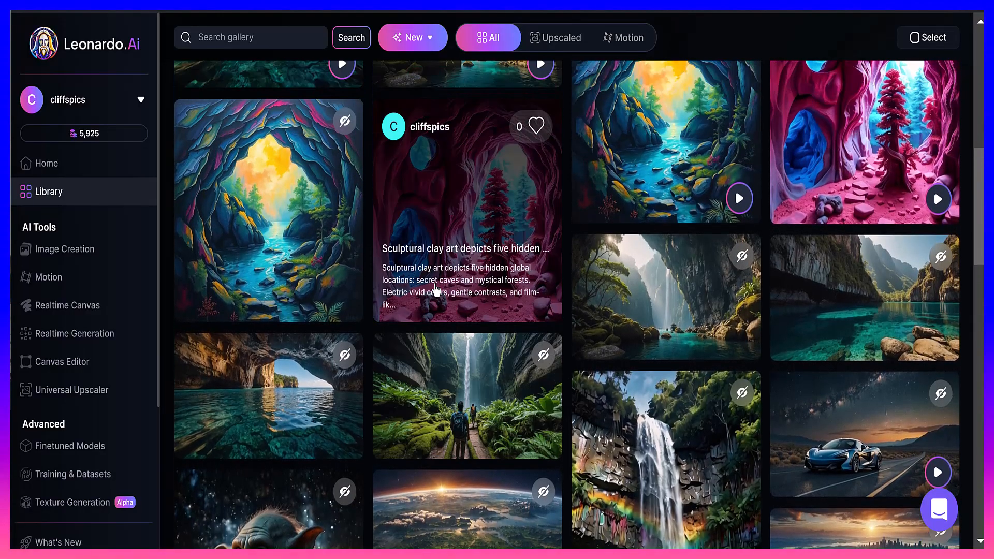
pyautogui.scroll(4, 434, 290)
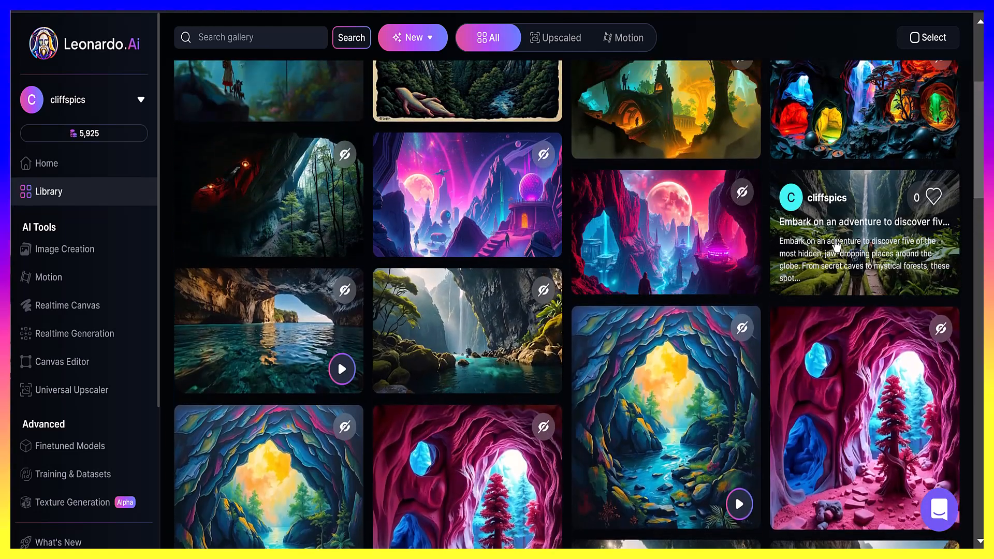
pyautogui.click(837, 246)
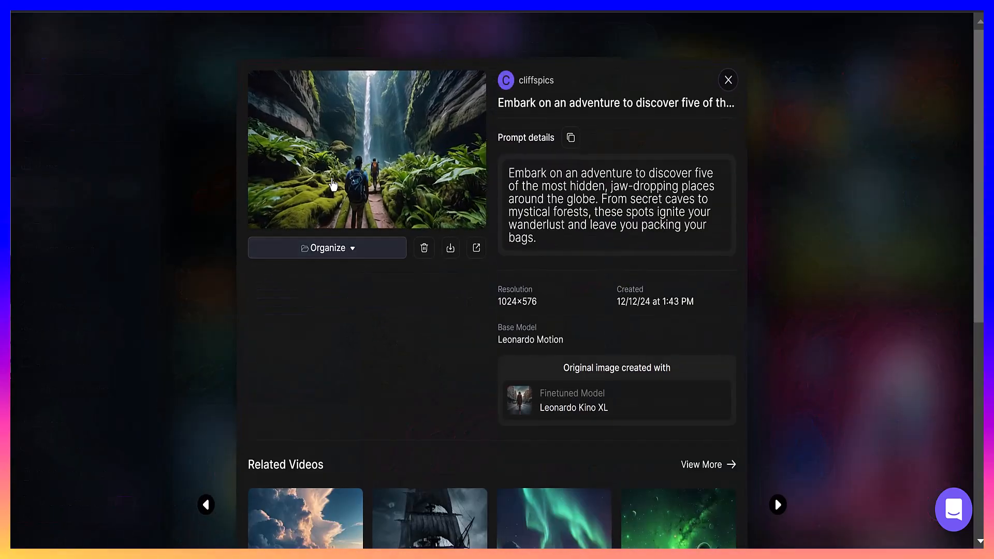
pyautogui.click(333, 184)
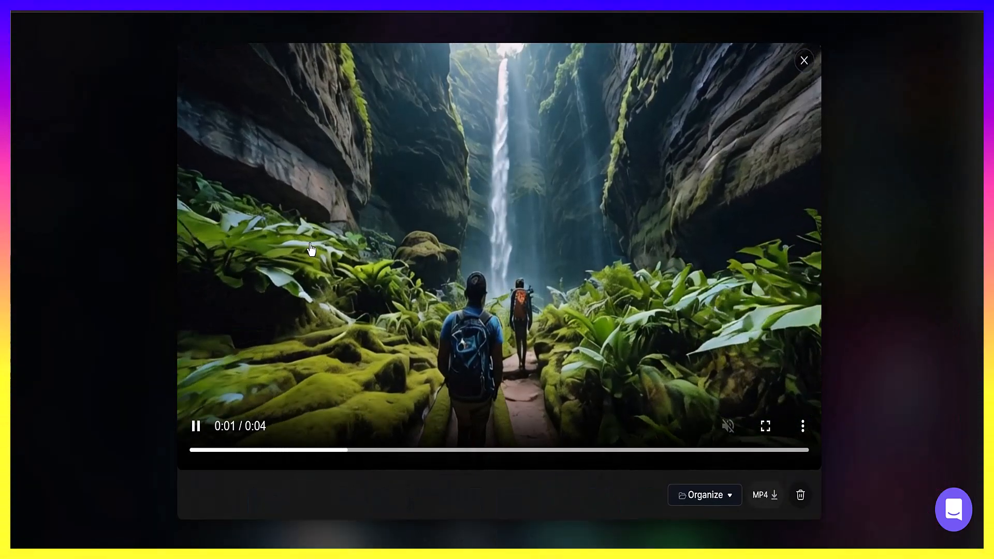